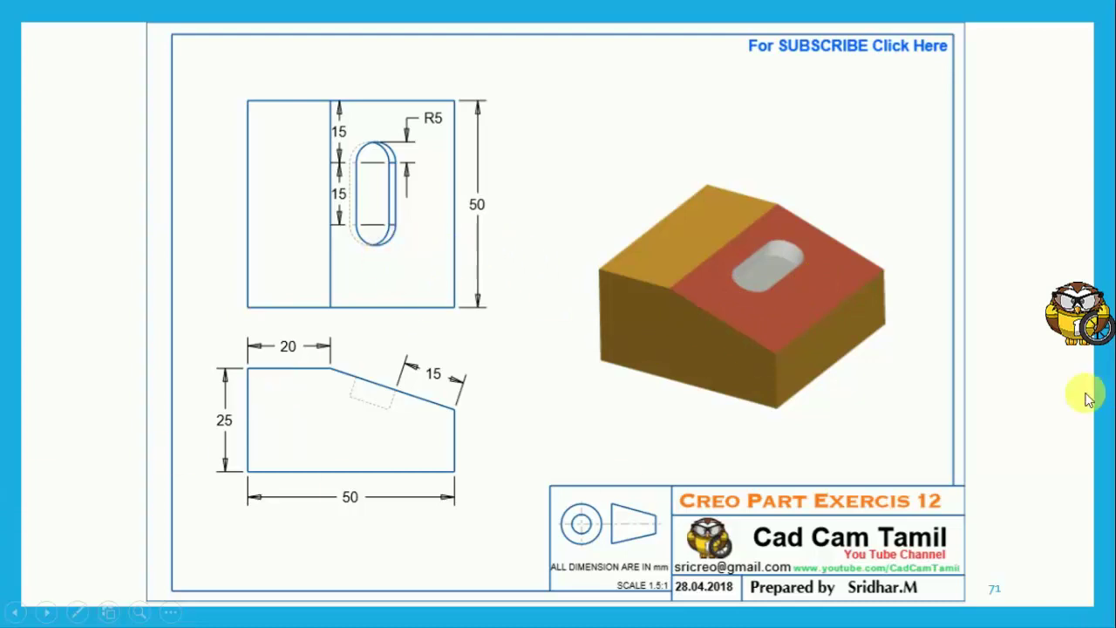
Step: Advance the PowerPoint slide show past the sloped slotted block reference drawing
{"action": "left_click", "coordinate": [1055, 386]}
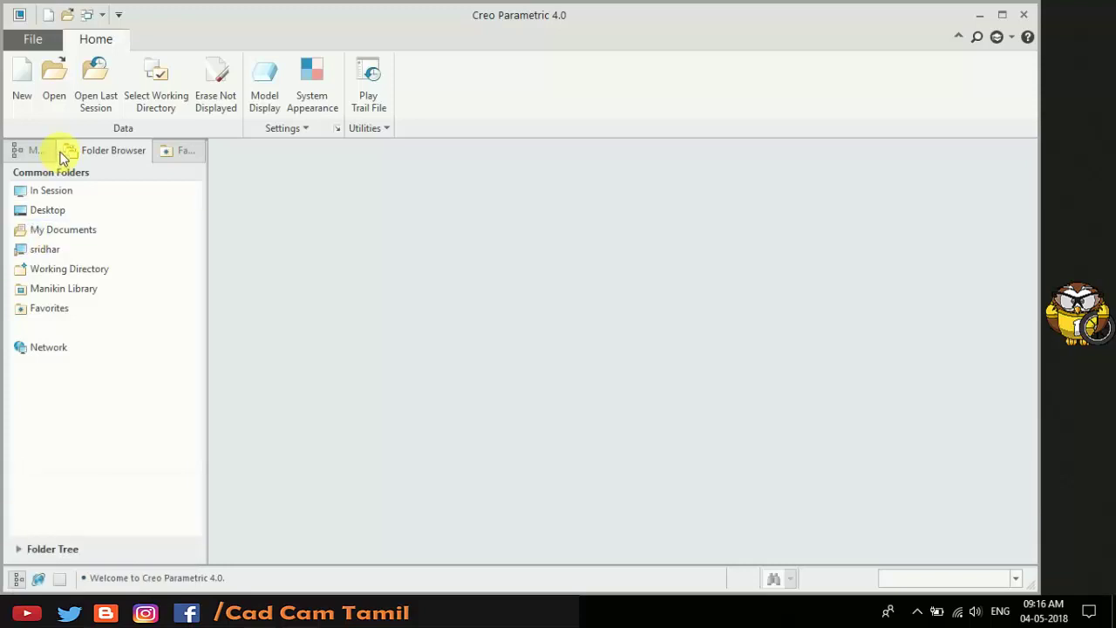
Step: Create a new solid part named Ex_12 from the mmns_part_solid template
{"action": "left_click", "coordinate": [47, 14]}
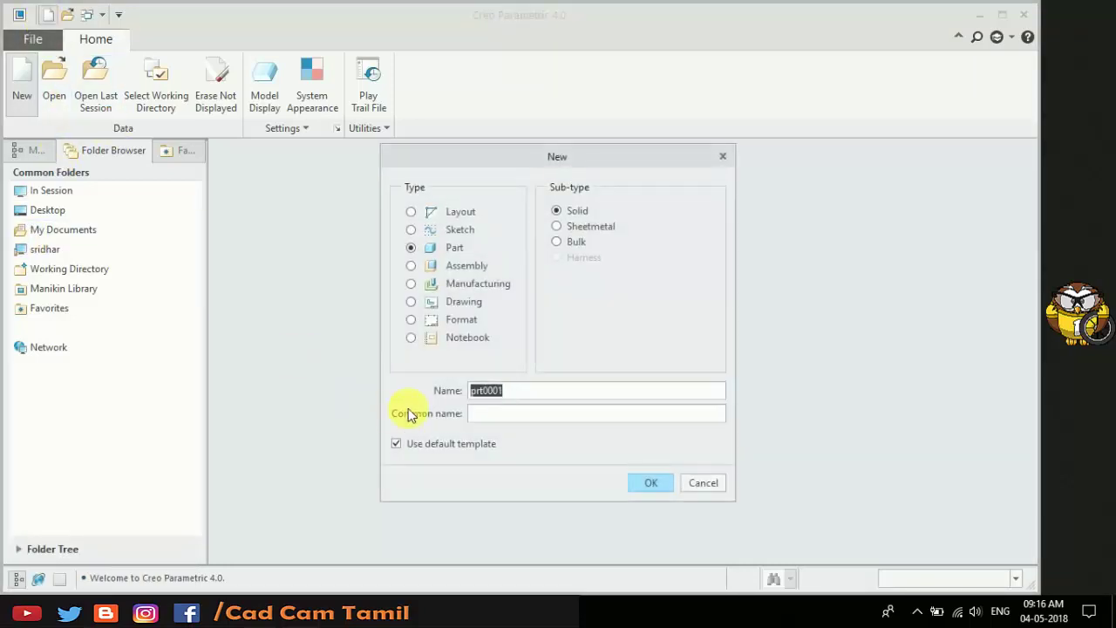
{"action": "left_click", "coordinate": [440, 445]}
{"action": "type", "text": "Ex_12"}
{"action": "left_click", "coordinate": [664, 487]}
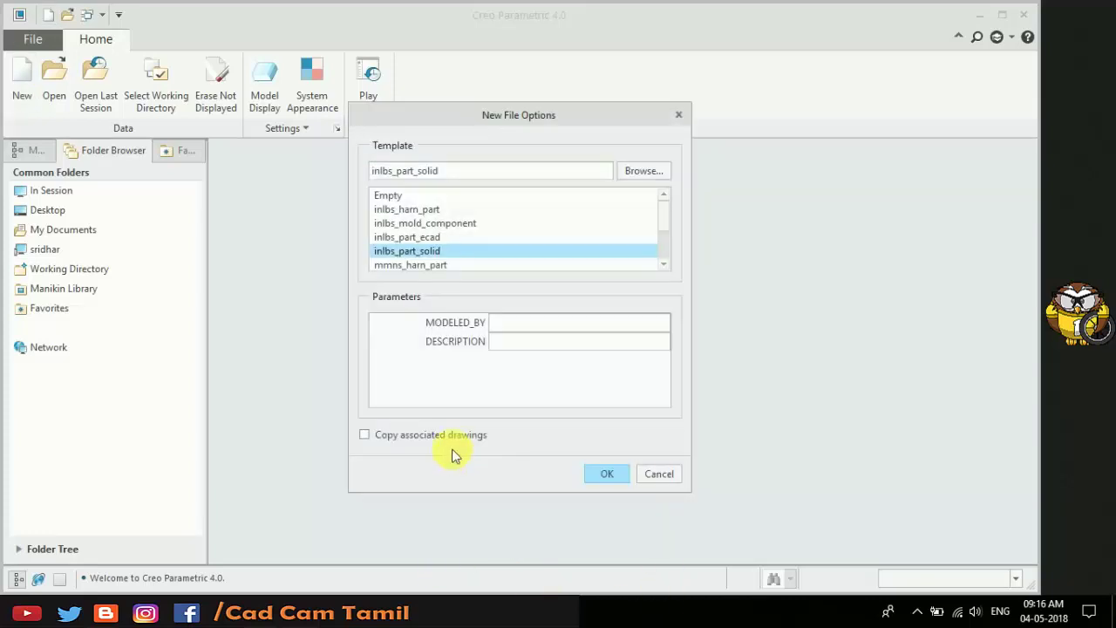
{"action": "scroll", "coordinate": [425, 242], "scroll_direction": "down", "scroll_amount": 1}
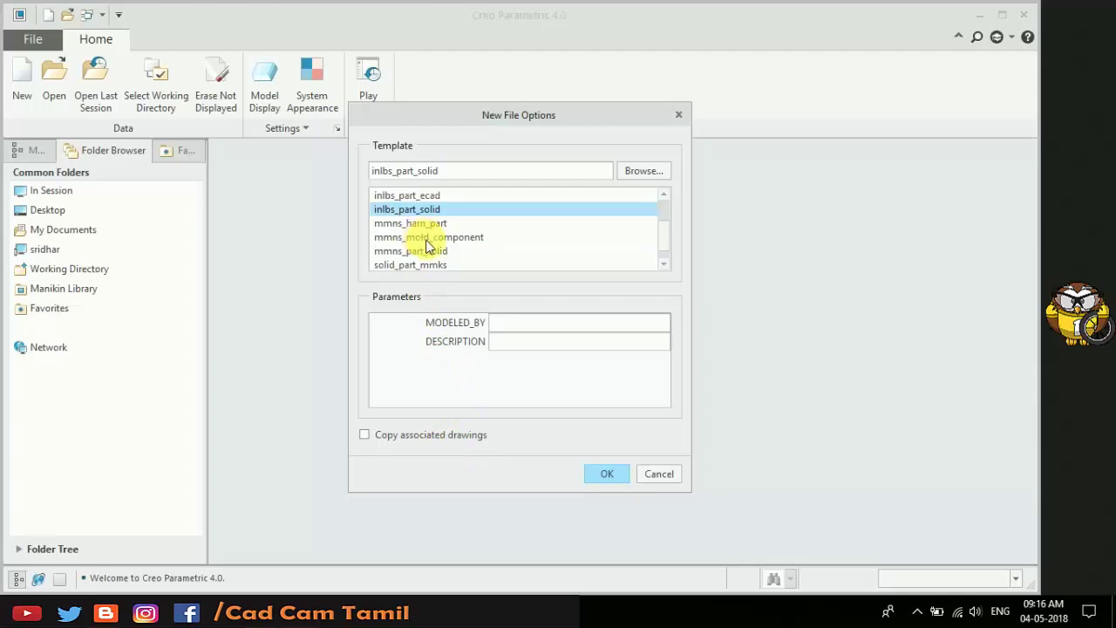
{"action": "left_click", "coordinate": [424, 253]}
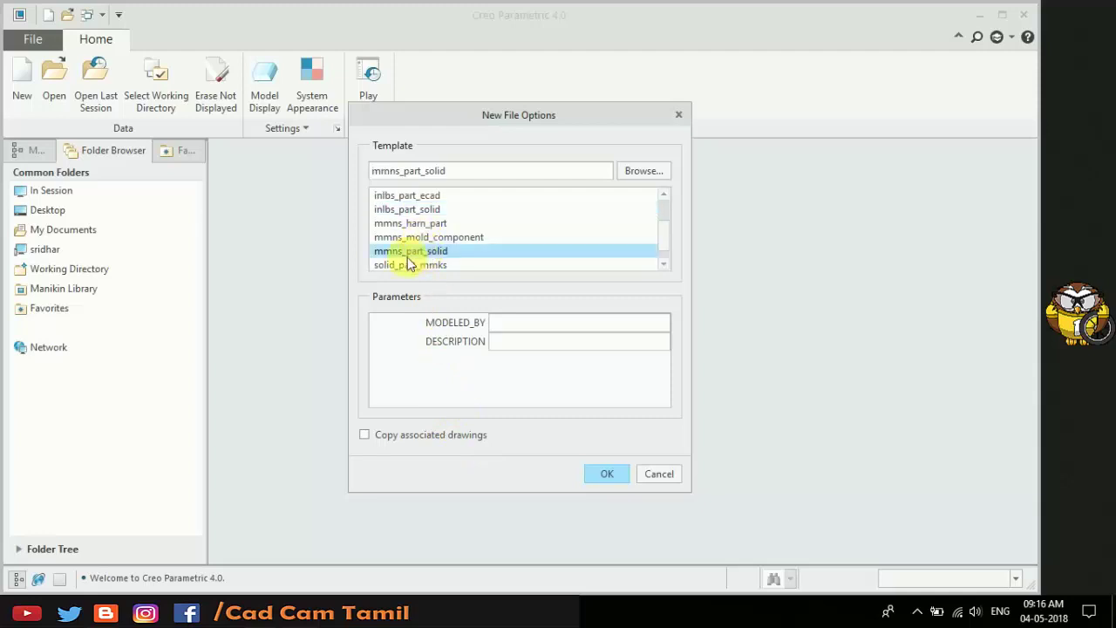
{"action": "left_click", "coordinate": [606, 474]}
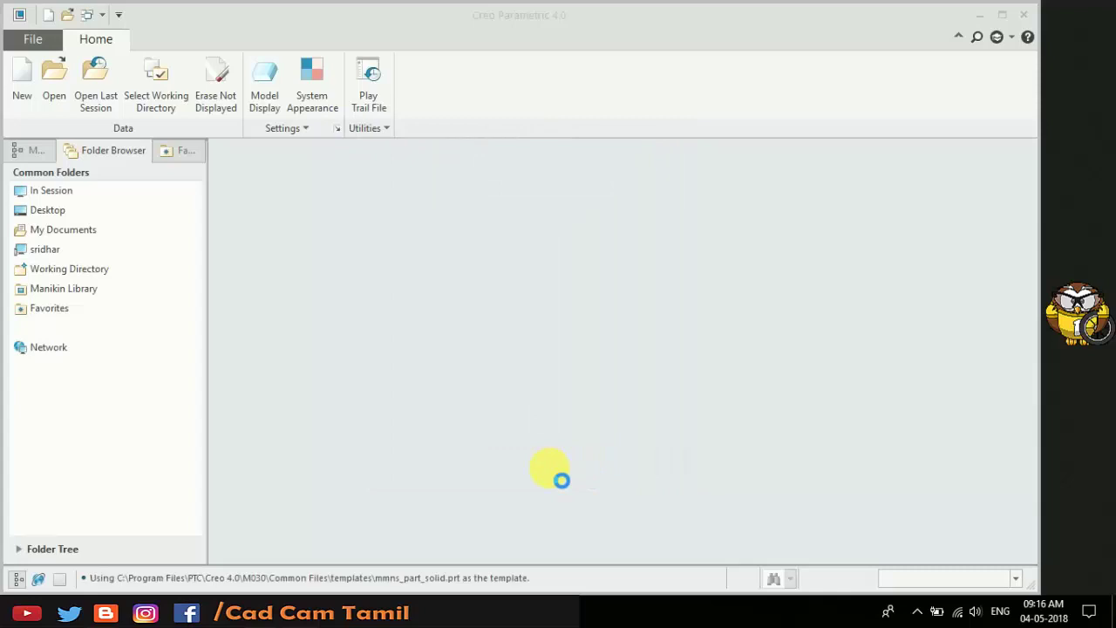
Step: Start a sketch on the FRONT plane with vertical and horizontal centerlines through the origin
{"action": "left_click", "coordinate": [521, 283]}
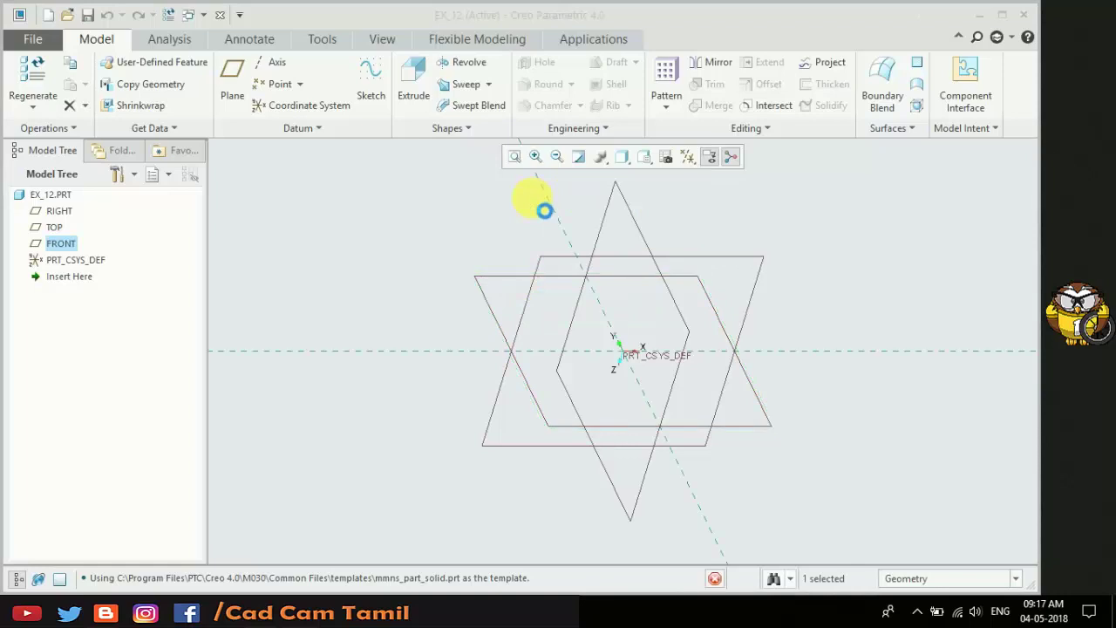
{"action": "left_click", "coordinate": [667, 158]}
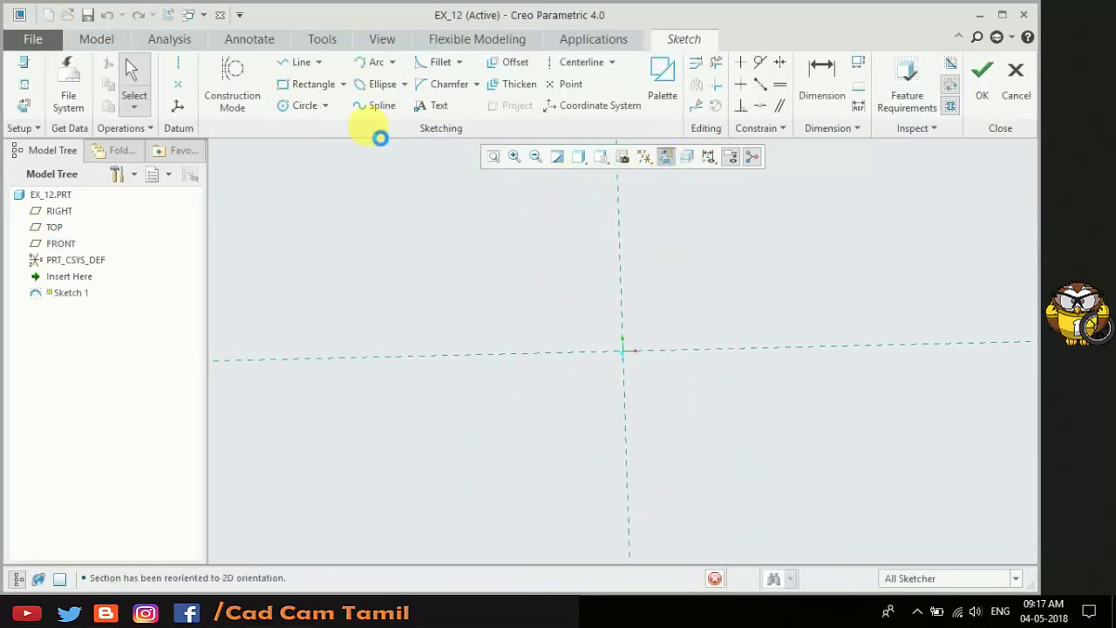
{"action": "left_click", "coordinate": [177, 62]}
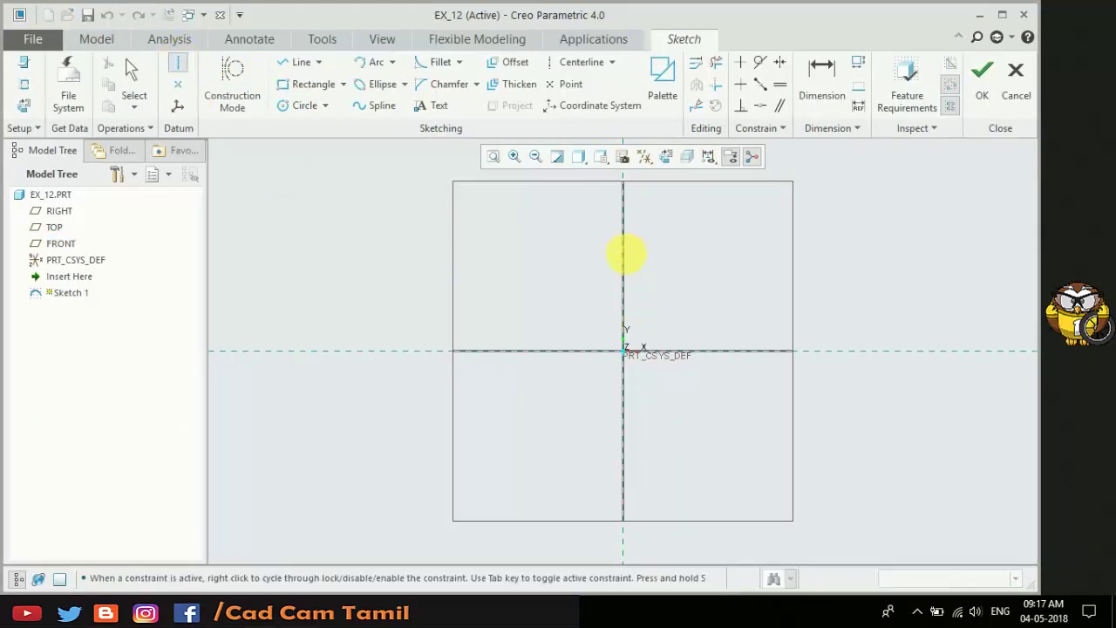
{"action": "left_click", "coordinate": [624, 251]}
{"action": "left_click", "coordinate": [625, 375]}
{"action": "left_click", "coordinate": [931, 360]}
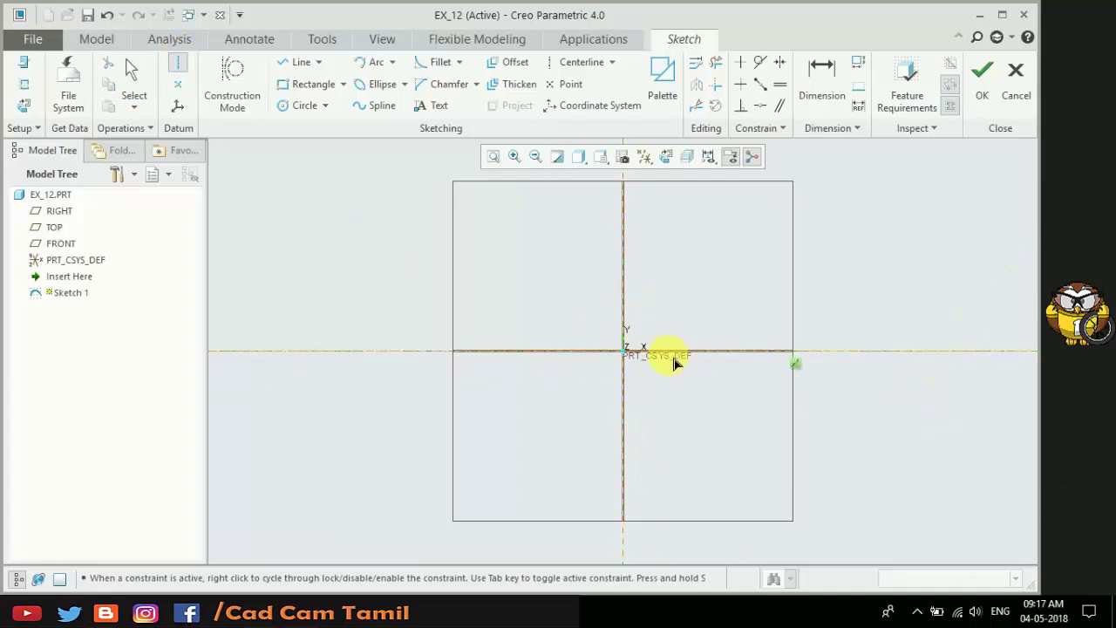
{"action": "middle_click", "coordinate": [706, 315]}
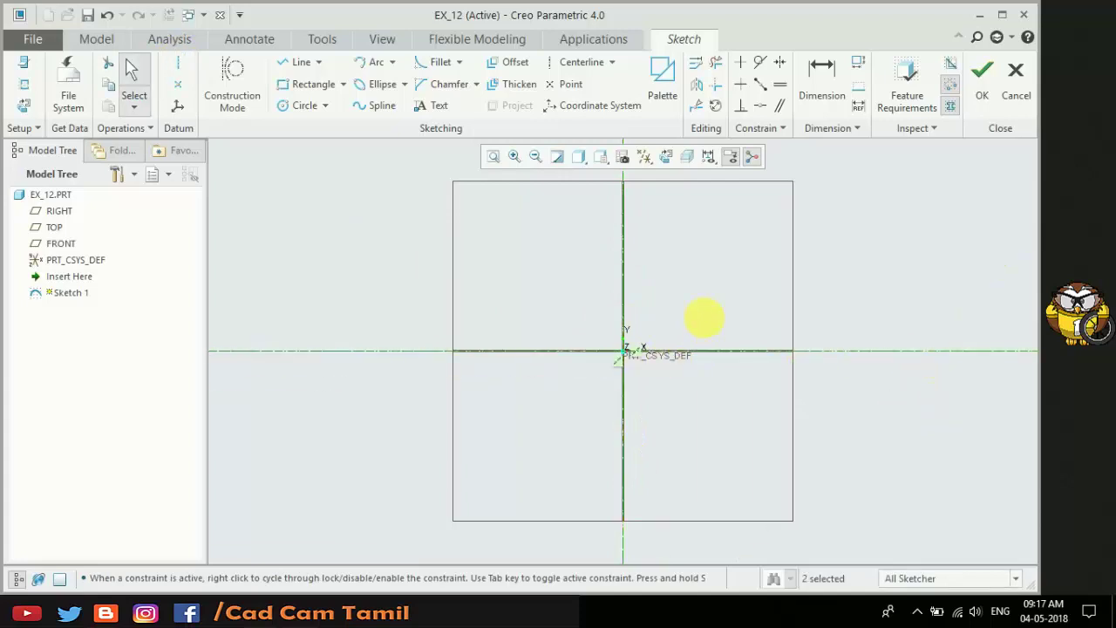
Step: Draw the closed profile: left edge, bottom edge, short right edge and sloped top line
{"action": "left_click", "coordinate": [296, 62]}
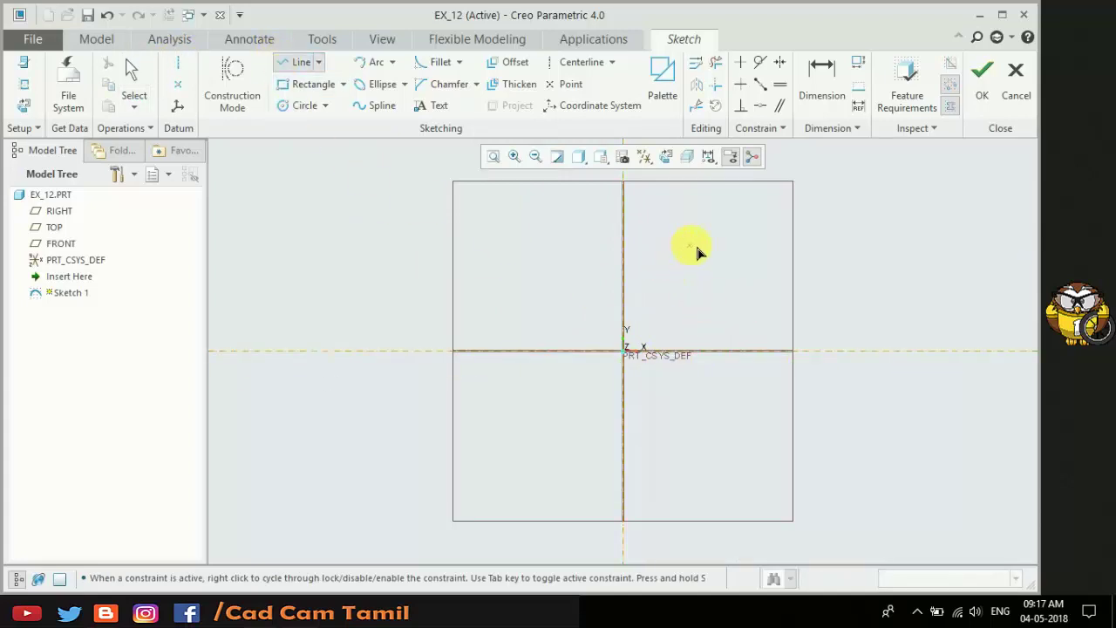
{"action": "left_click", "coordinate": [624, 244]}
{"action": "left_click", "coordinate": [630, 354]}
{"action": "left_click", "coordinate": [824, 352]}
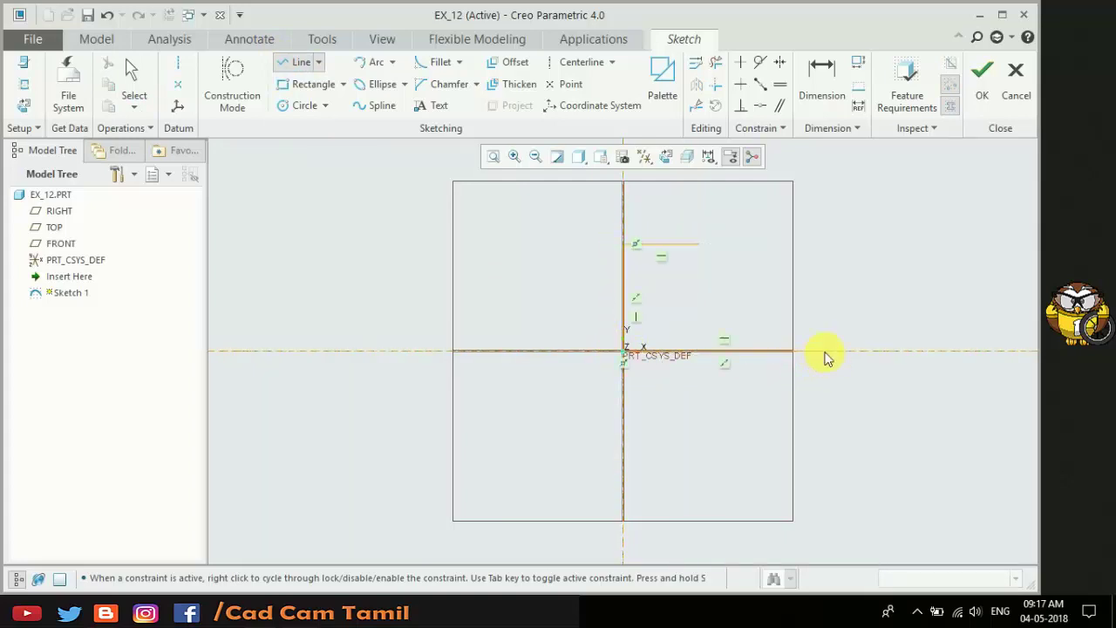
{"action": "left_click", "coordinate": [824, 293]}
{"action": "middle_click", "coordinate": [709, 249]}
{"action": "left_click", "coordinate": [704, 244]}
{"action": "left_click", "coordinate": [824, 293]}
{"action": "middle_click", "coordinate": [857, 252]}
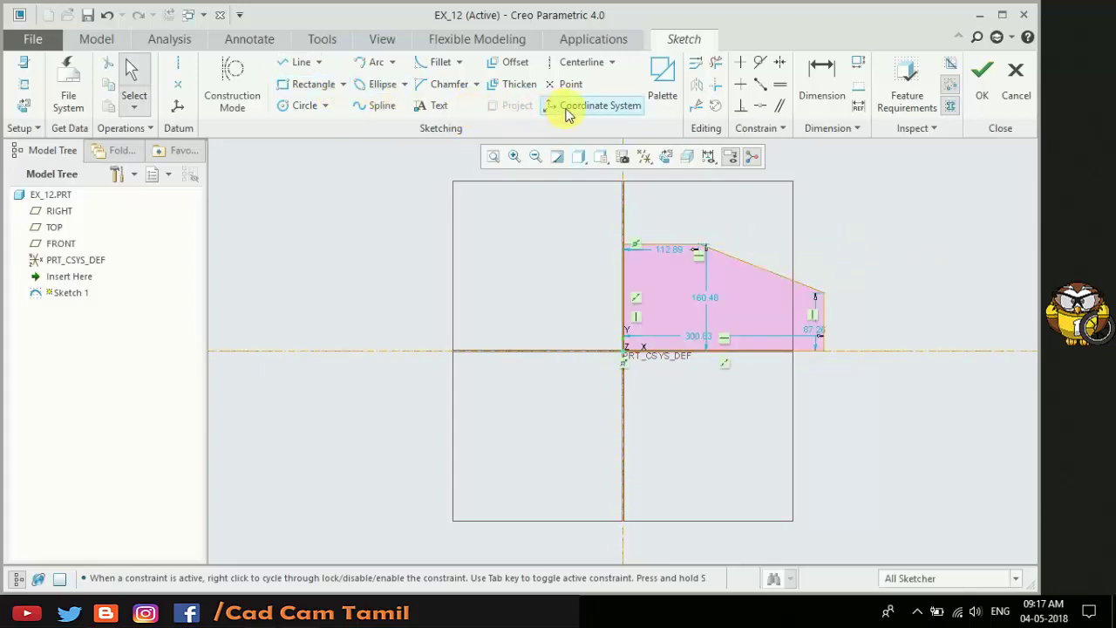
Step: Dimension height 160.48, width 300.83, right edge 87.26 and top edge 112.89, then select everything
{"action": "left_click", "coordinate": [822, 77]}
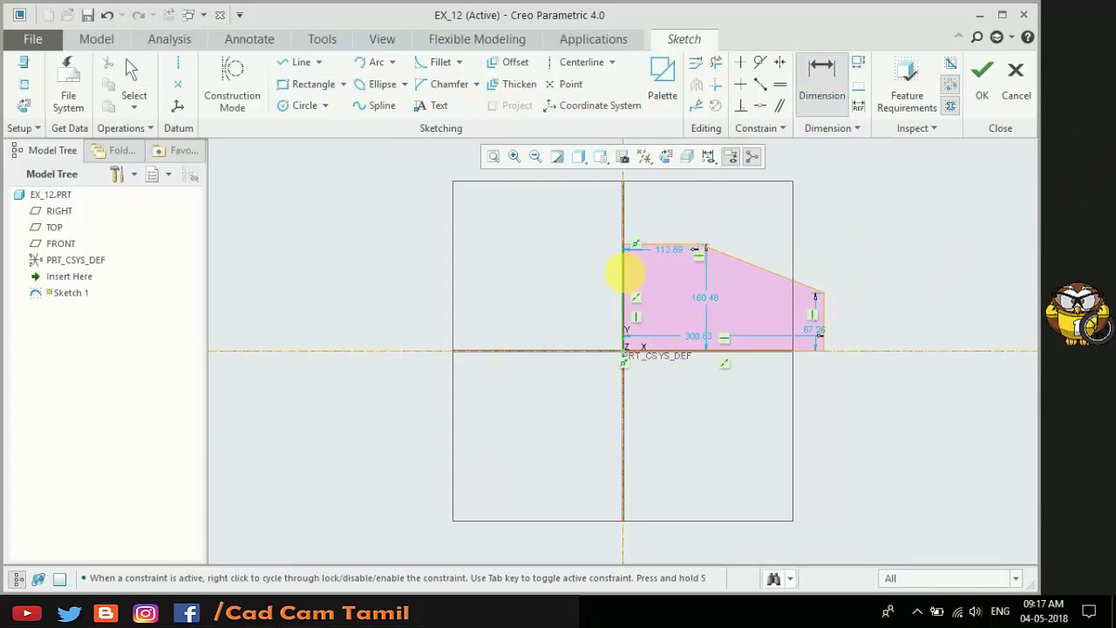
{"action": "left_click", "coordinate": [624, 273]}
{"action": "middle_click", "coordinate": [578, 270]}
{"action": "key", "text": "Return"}
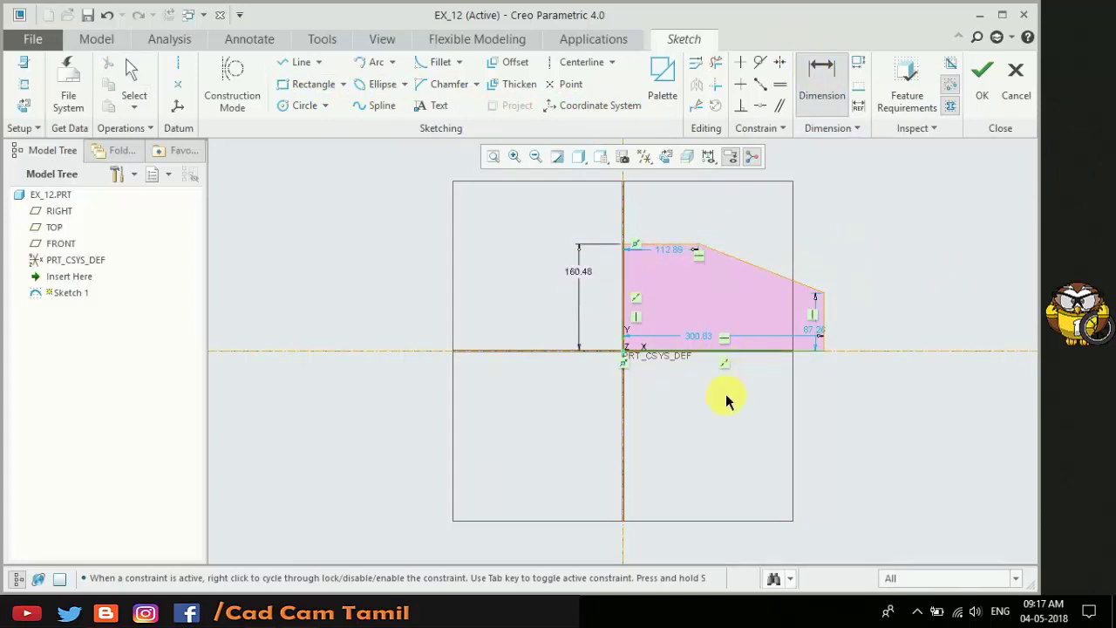
{"action": "middle_click", "coordinate": [728, 399]}
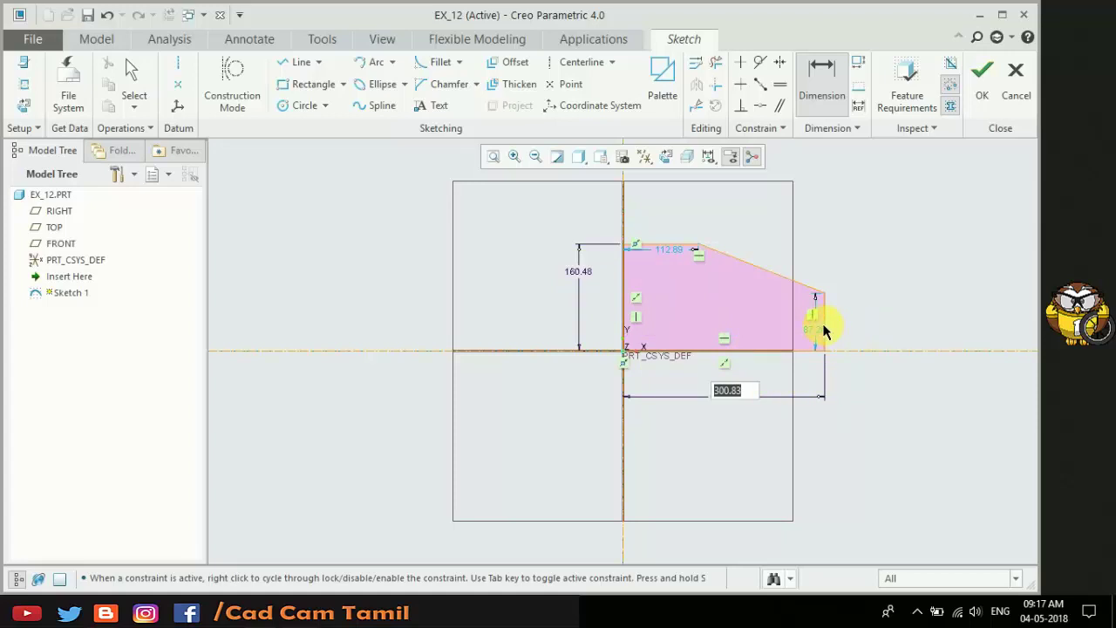
{"action": "key", "text": "Return"}
{"action": "left_click", "coordinate": [824, 327]}
{"action": "middle_click", "coordinate": [861, 331]}
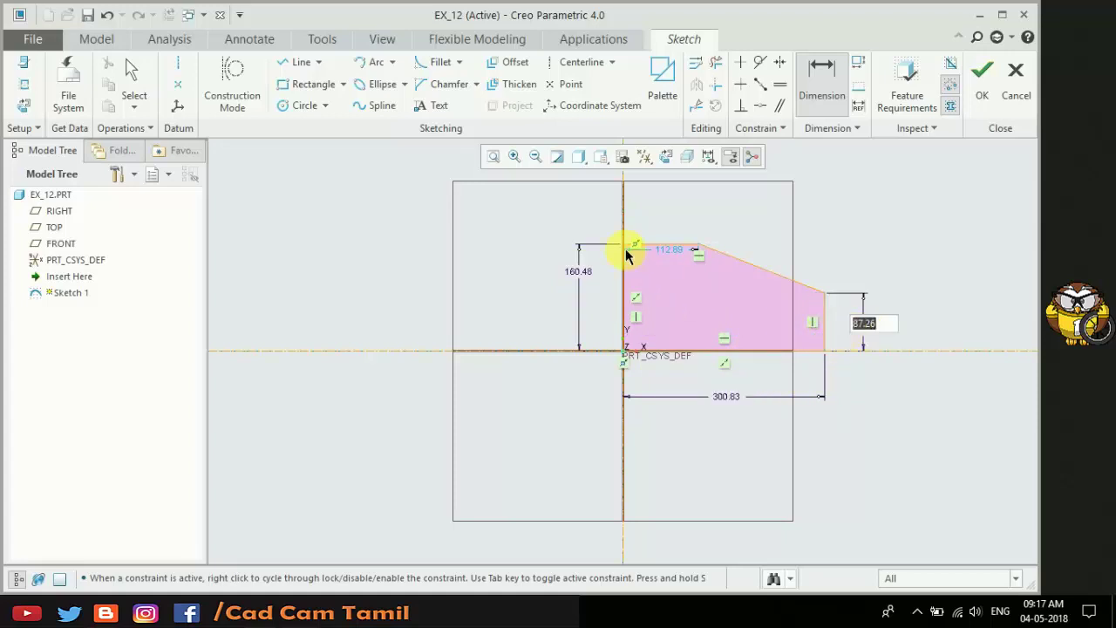
{"action": "key", "text": "Return"}
{"action": "left_click", "coordinate": [671, 250]}
{"action": "middle_click", "coordinate": [685, 219]}
{"action": "key", "text": "Return"}
{"action": "middle_click", "coordinate": [924, 241]}
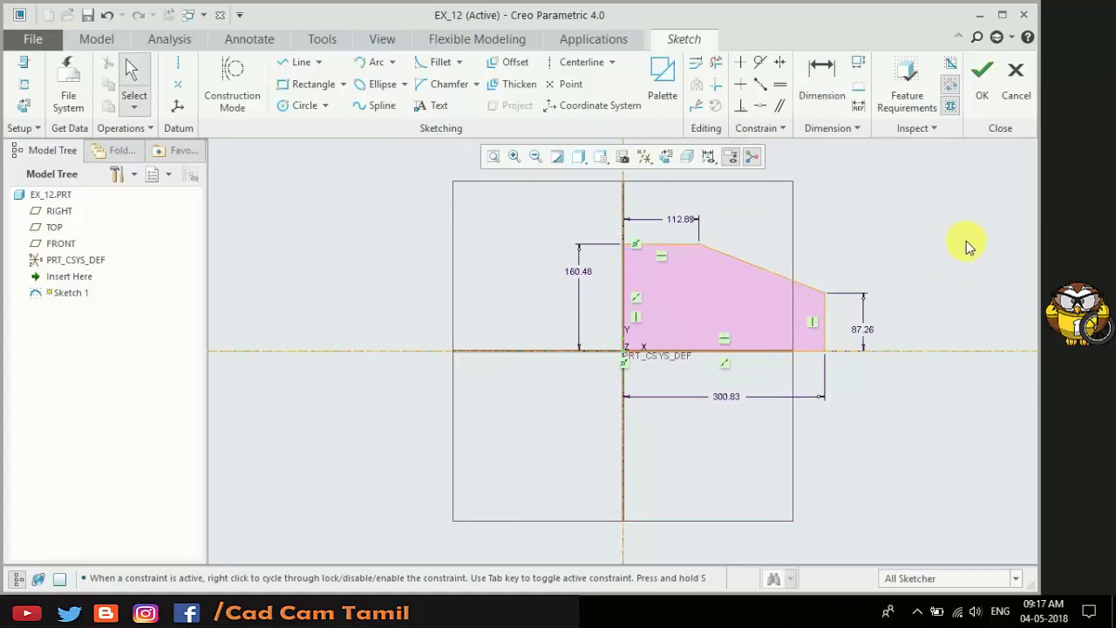
{"action": "mouse_move", "coordinate": [456, 186]}
{"action": "left_mouse_down"}
{"action": "mouse_move", "coordinate": [922, 528]}
{"action": "mouse_move", "coordinate": [931, 556]}
{"action": "left_mouse_up"}
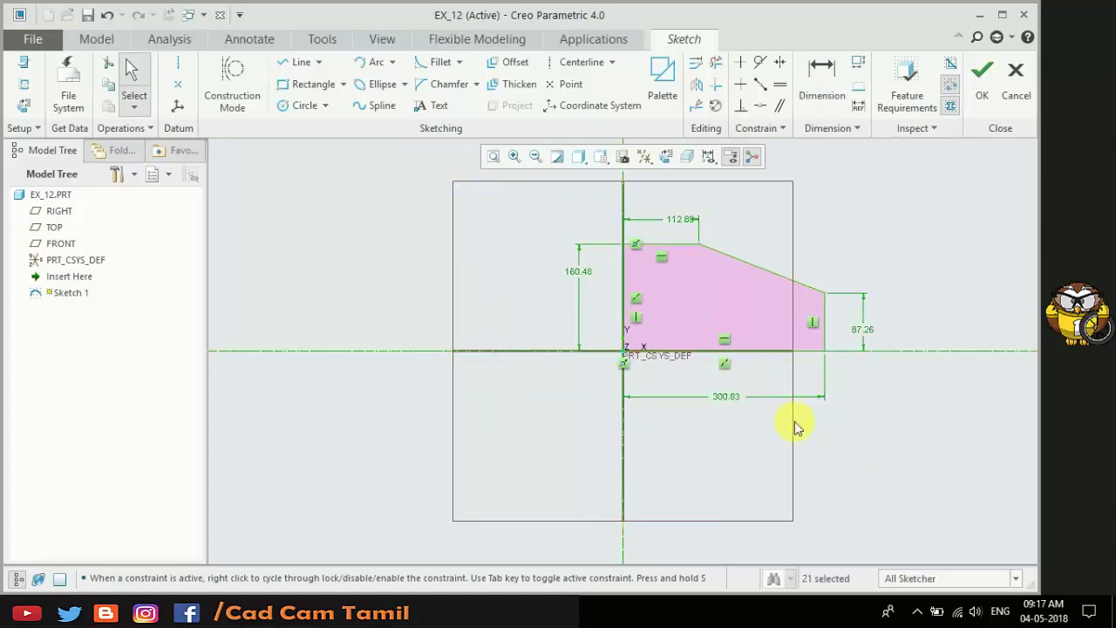
Step: Open Modify Dimensions for the selected dimensions with Regenerate turned off
{"action": "left_click", "coordinate": [698, 64]}
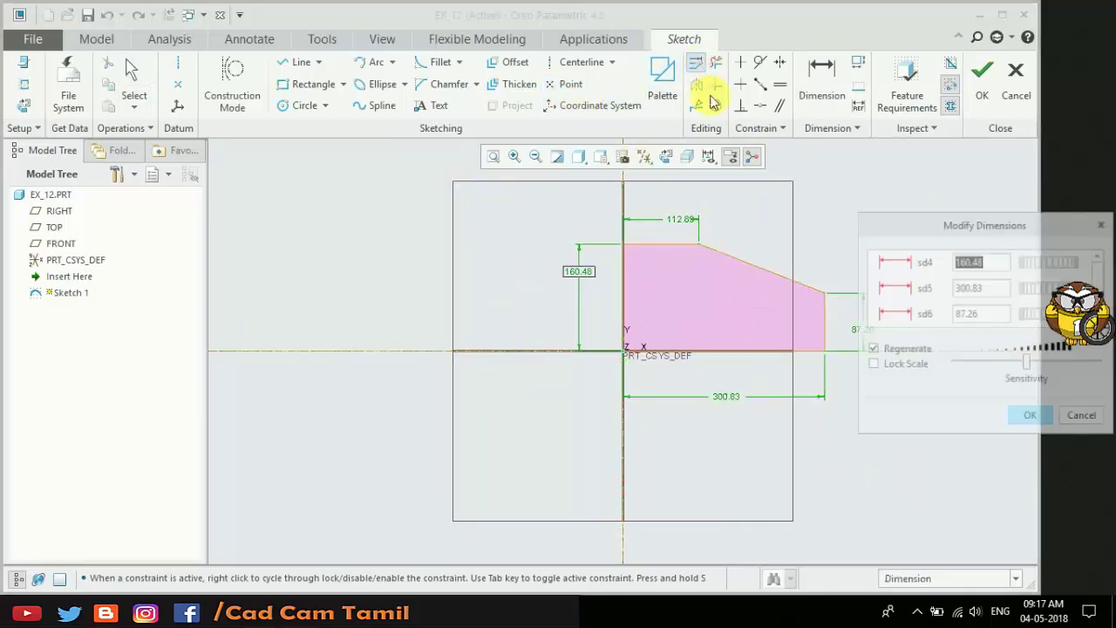
{"action": "left_click", "coordinate": [872, 349]}
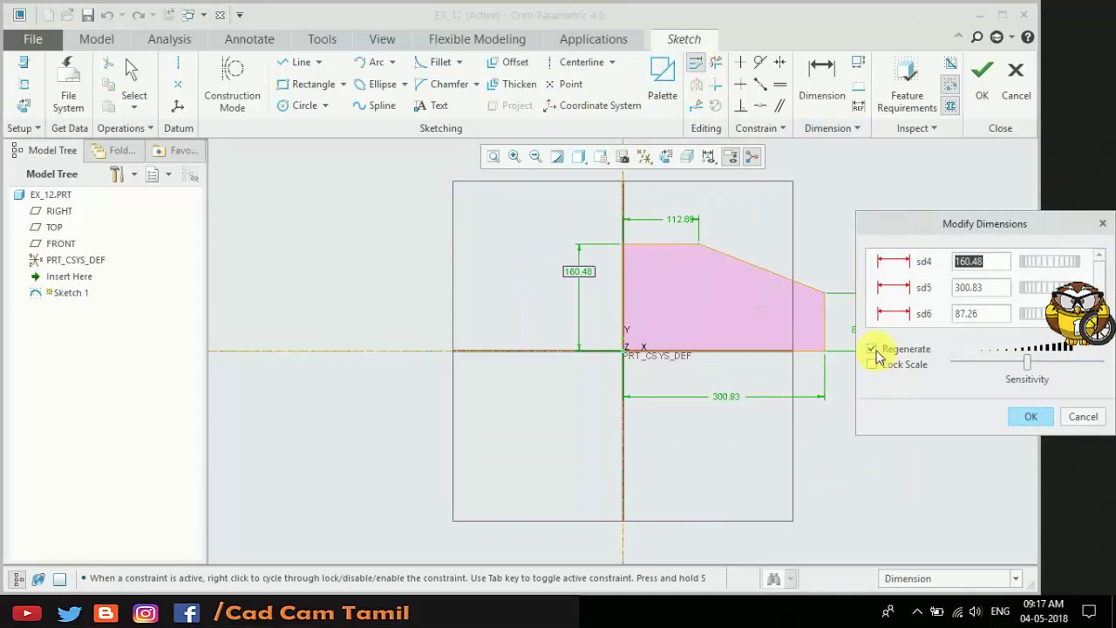
{"action": "left_click", "coordinate": [922, 197]}
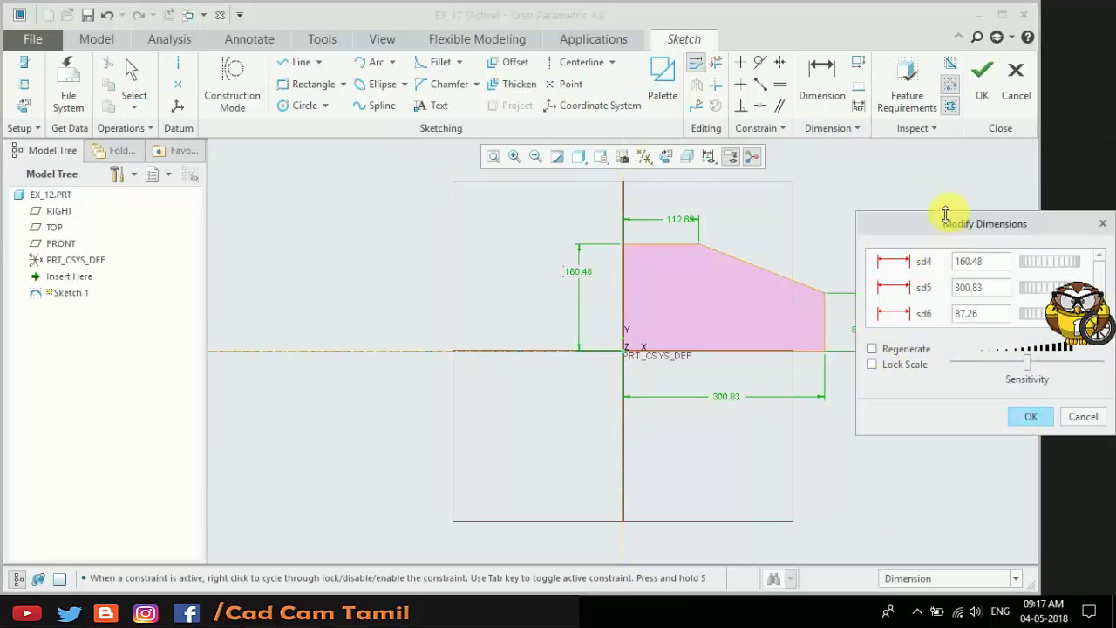
{"action": "left_click_drag", "start_coordinate": [943, 220], "coordinate": [938, 106]}
{"action": "double_click", "coordinate": [1001, 152]}
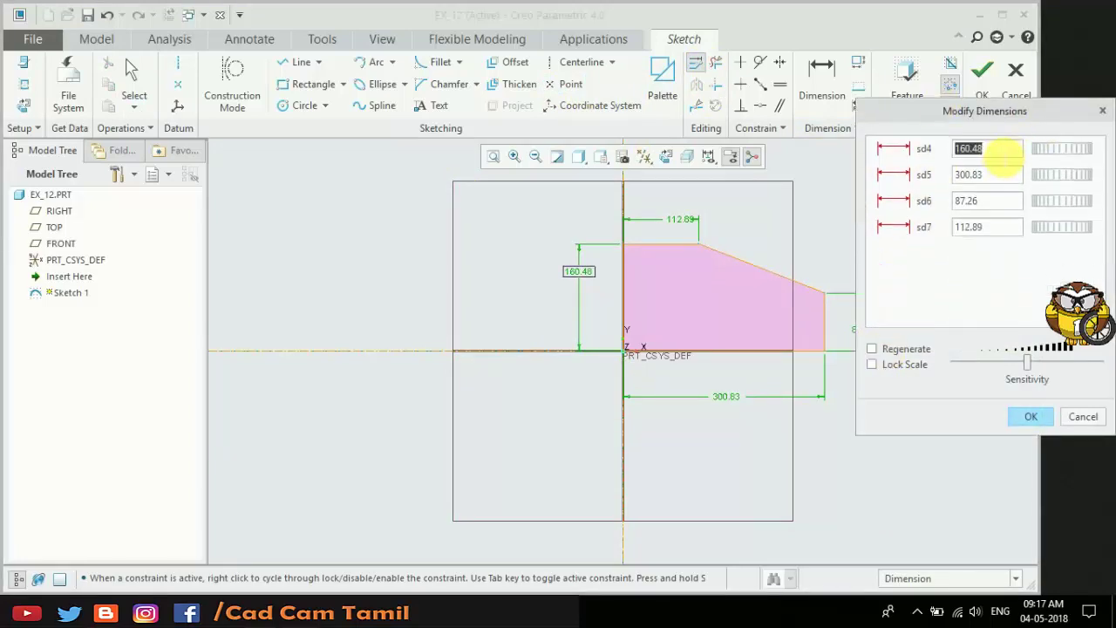
{"action": "key", "text": "Return"}
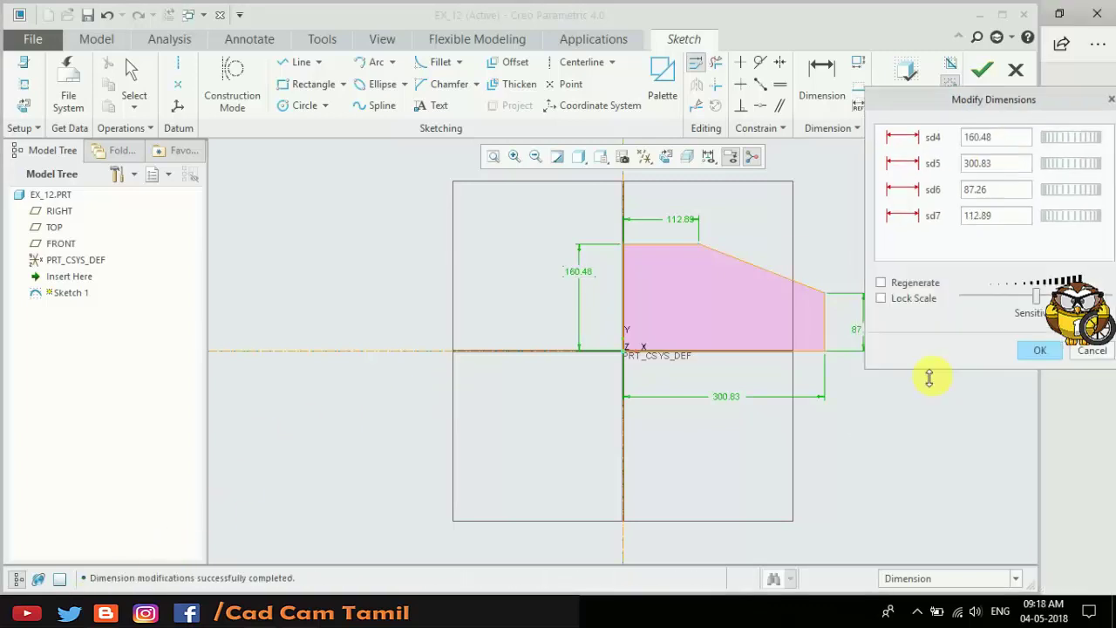
Step: Set sd4–sd7 to 25, 50, 10 and 20, apply, and finish Sketch 1
{"action": "double_click", "coordinate": [1000, 148]}
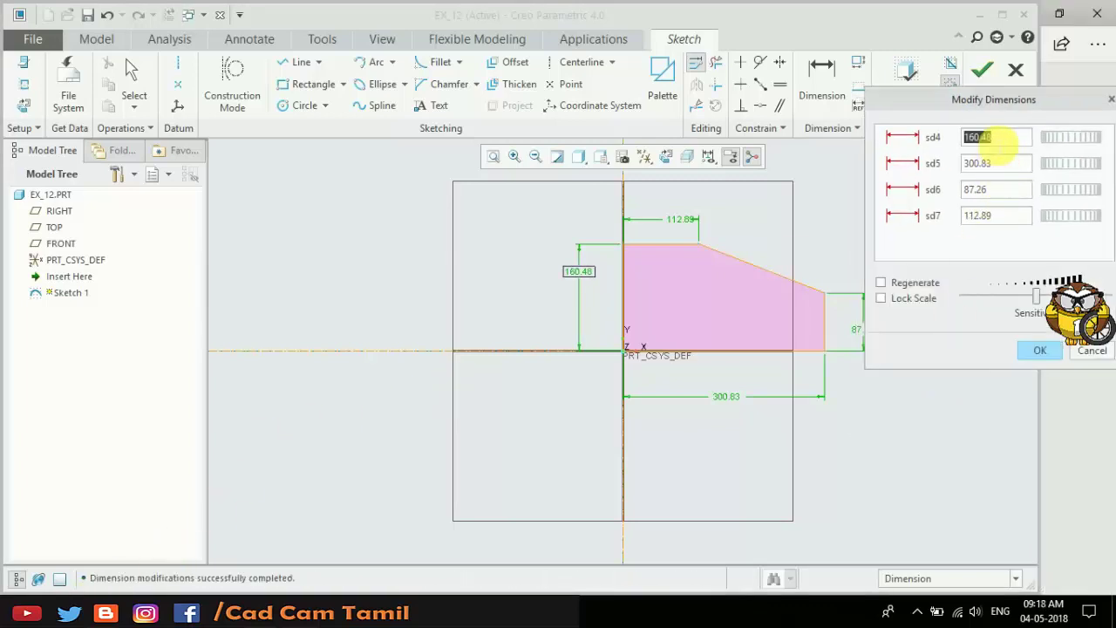
{"action": "type", "text": "25"}
{"action": "key", "text": "Tab"}
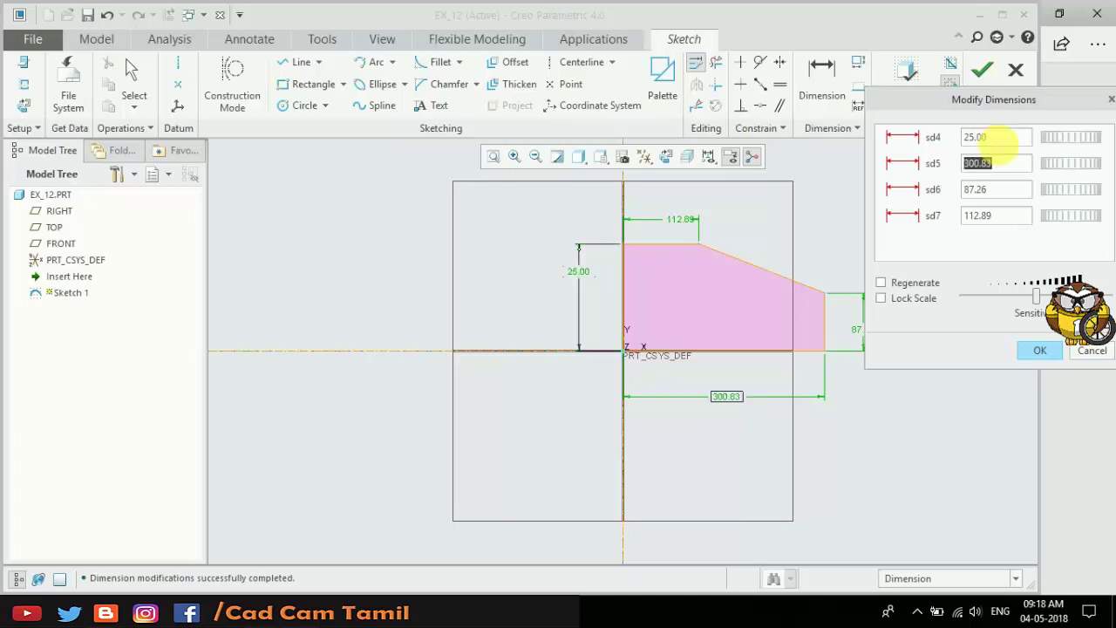
{"action": "type", "text": "50"}
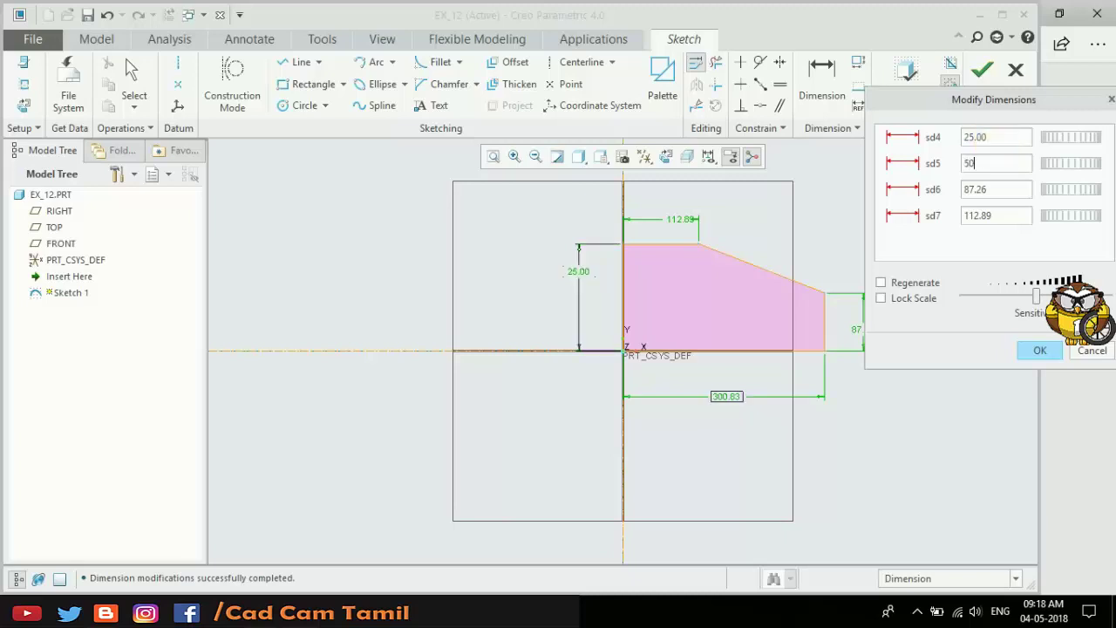
{"action": "key", "text": "Tab"}
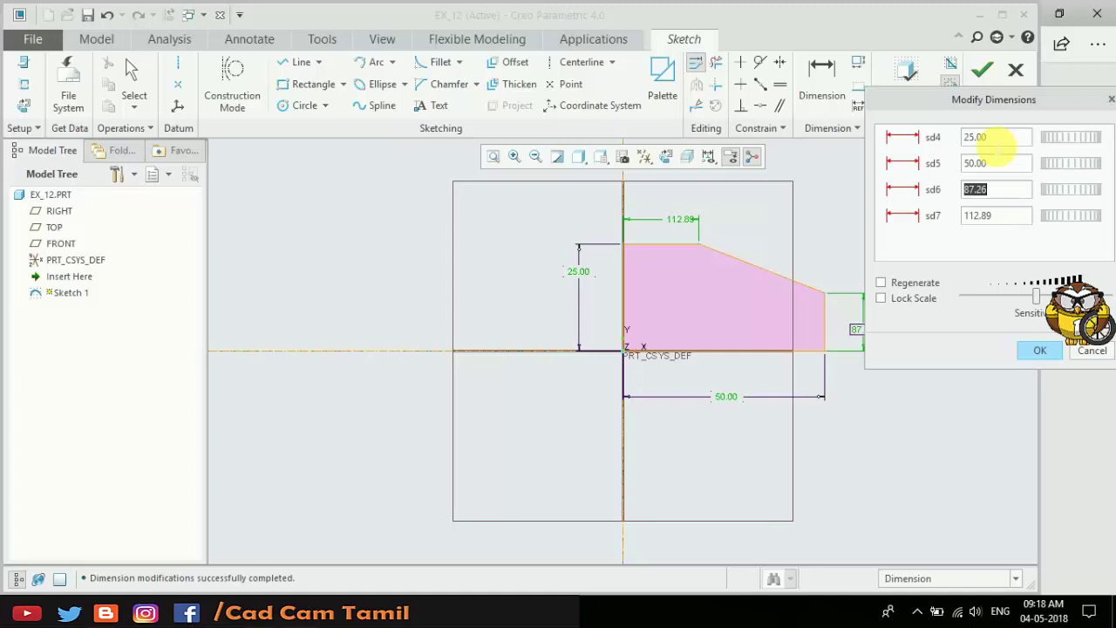
{"action": "type", "text": "10"}
{"action": "key", "text": "Tab"}
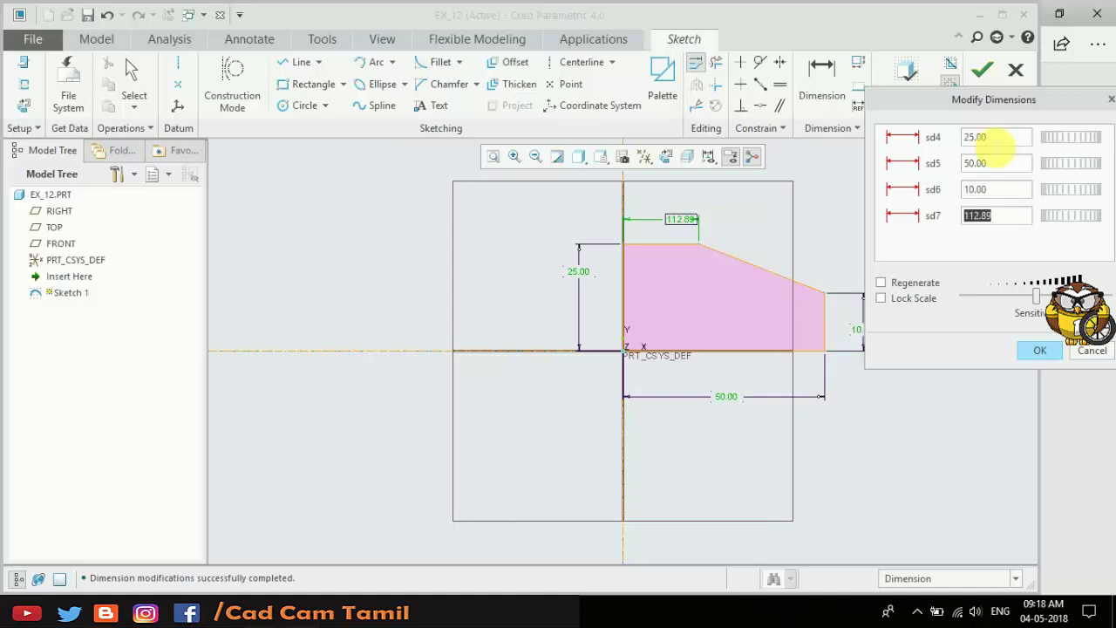
{"action": "type", "text": "2"}
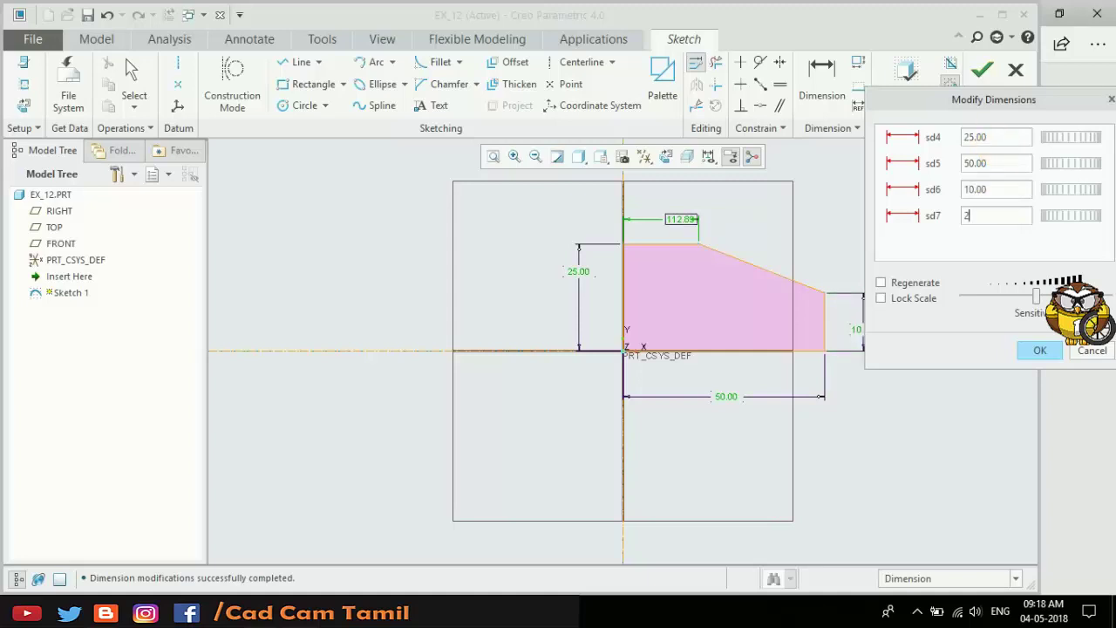
{"action": "type", "text": "0"}
{"action": "left_click", "coordinate": [1046, 349]}
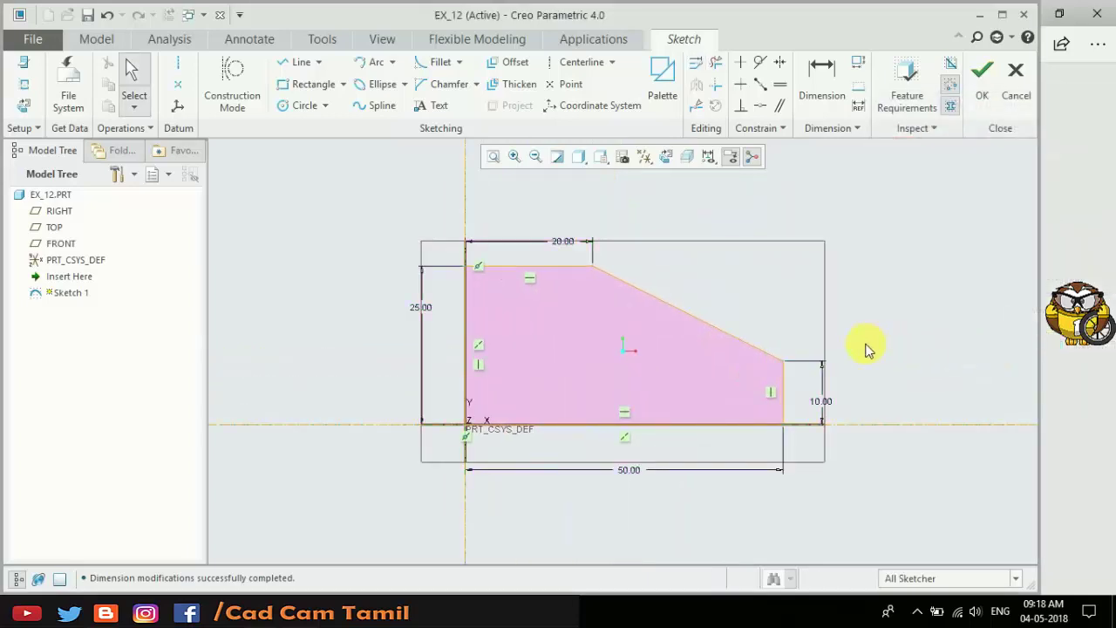
{"action": "left_click", "coordinate": [982, 74]}
Step: Extrude Sketch 1 to a depth of 50 into a solid block
{"action": "left_click", "coordinate": [811, 269]}
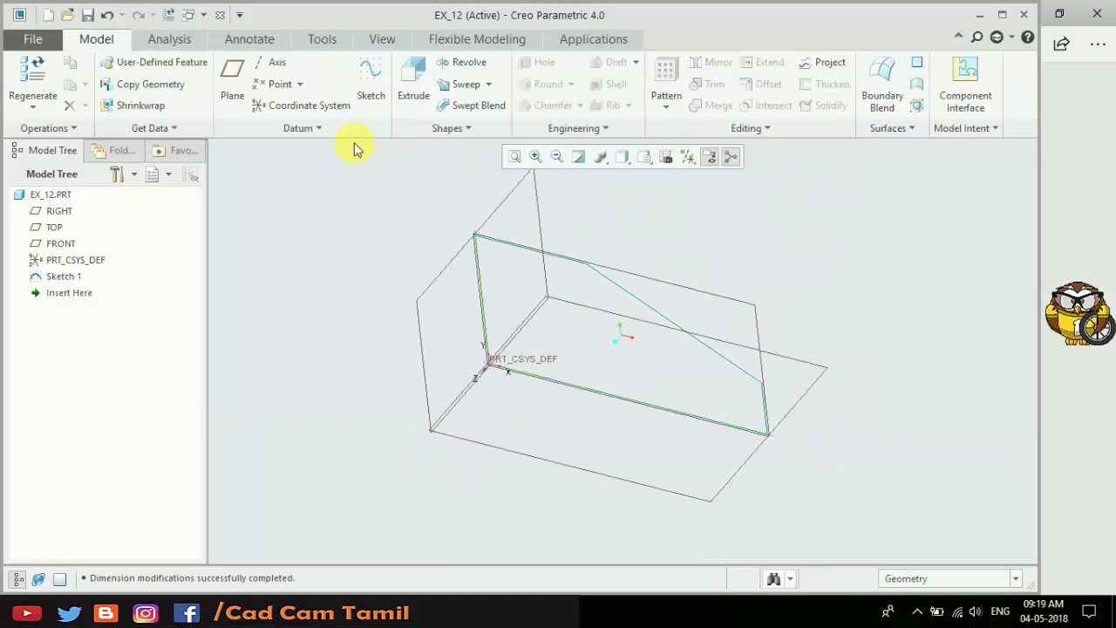
{"action": "left_click", "coordinate": [413, 87]}
{"action": "left_click", "coordinate": [603, 276]}
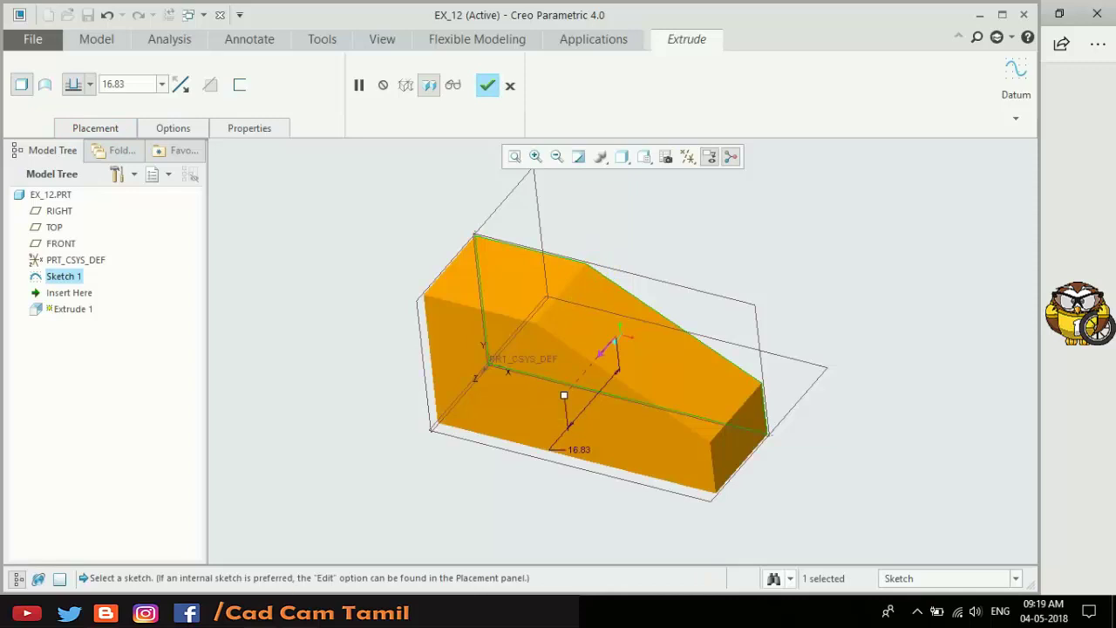
{"action": "key", "text": "alt+Tab"}
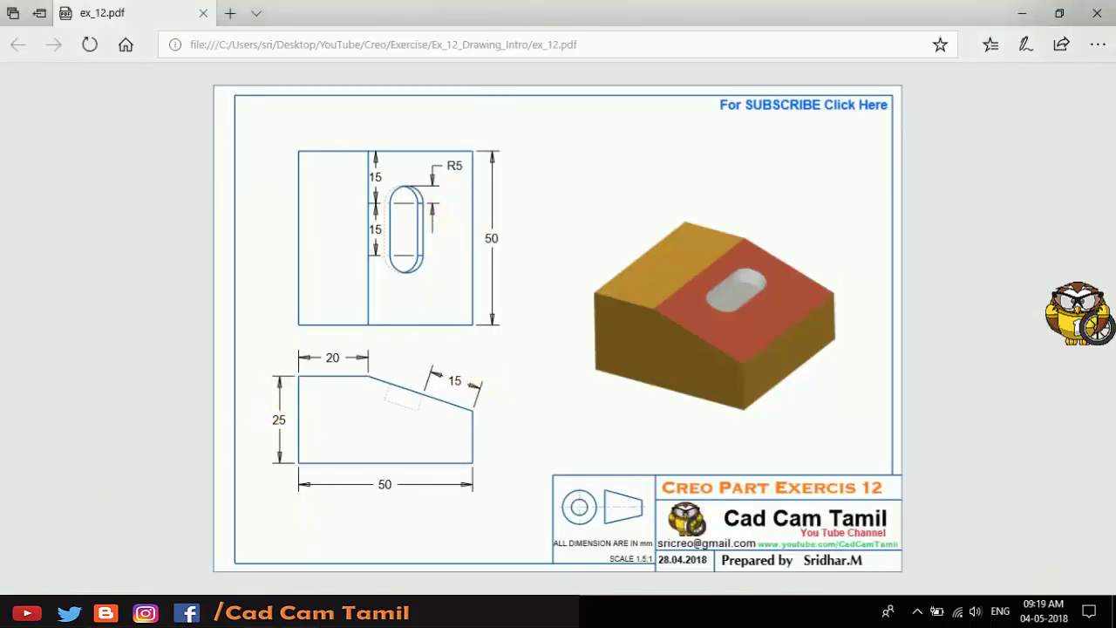
{"action": "key", "text": "alt+Tab"}
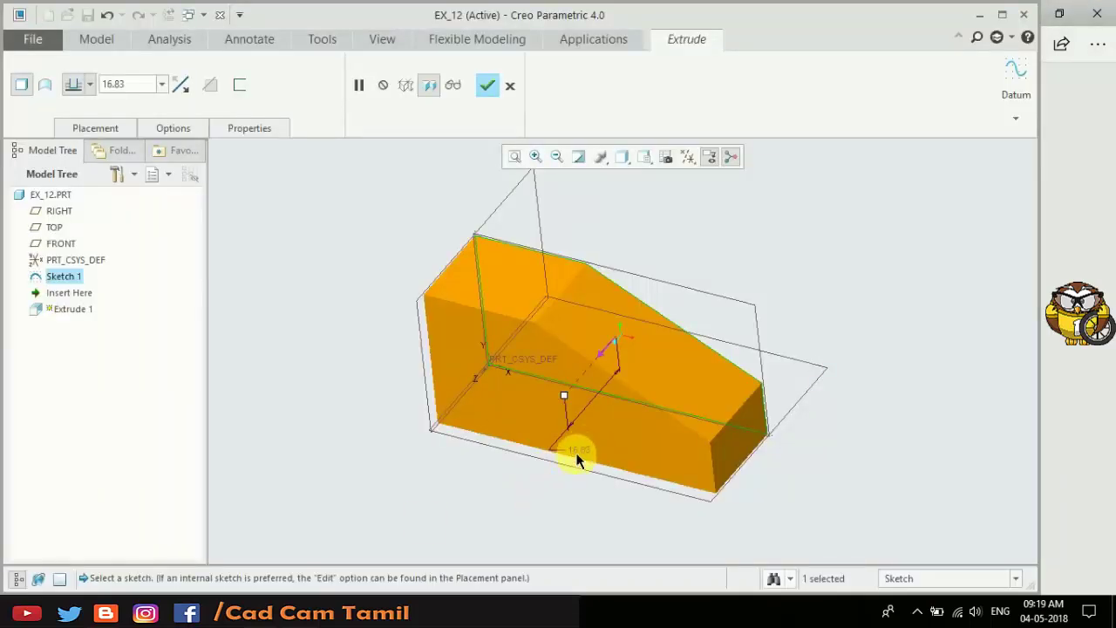
{"action": "double_click", "coordinate": [581, 451]}
{"action": "type", "text": "50"}
{"action": "key", "text": "Return"}
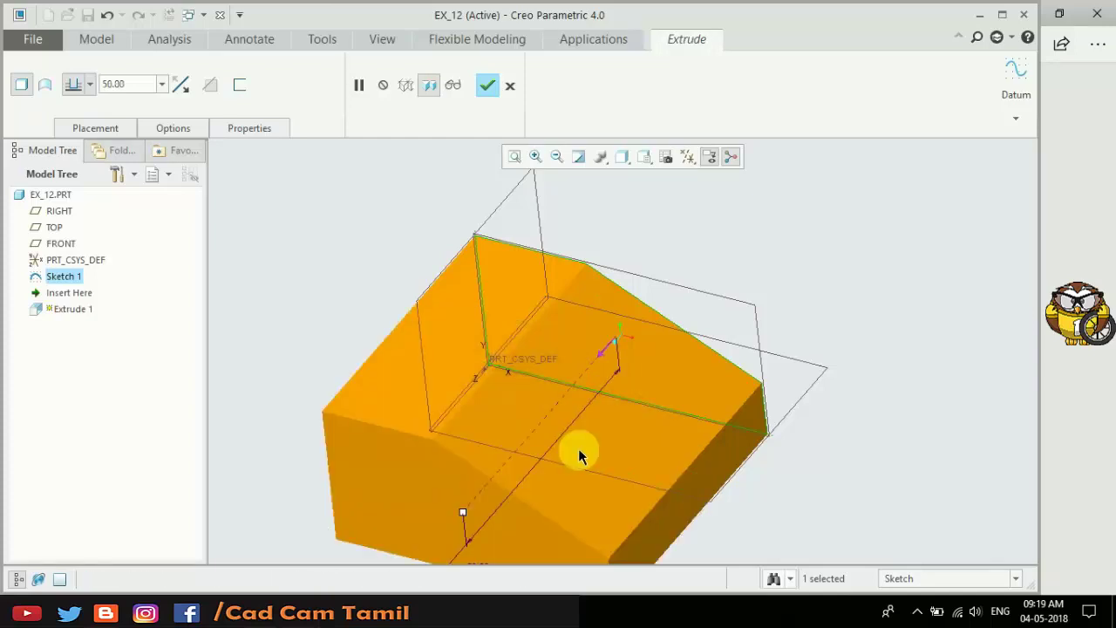
{"action": "middle_click_drag", "start_coordinate": [578, 448], "coordinate": [777, 363]}
{"action": "left_click", "coordinate": [486, 85]}
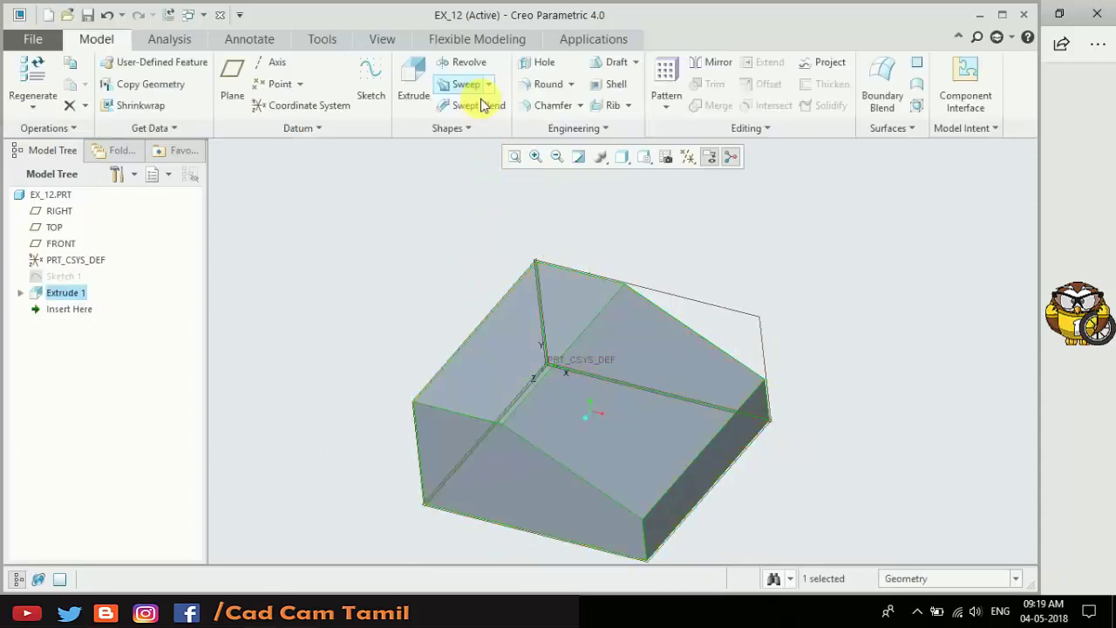
Step: Hide the datum planes and the spin centre
{"action": "mouse_move", "coordinate": [699, 219]}
{"action": "middle_mouse_down"}
{"action": "mouse_move", "coordinate": [737, 274]}
{"action": "mouse_move", "coordinate": [760, 229]}
{"action": "mouse_move", "coordinate": [753, 274]}
{"action": "middle_mouse_up"}
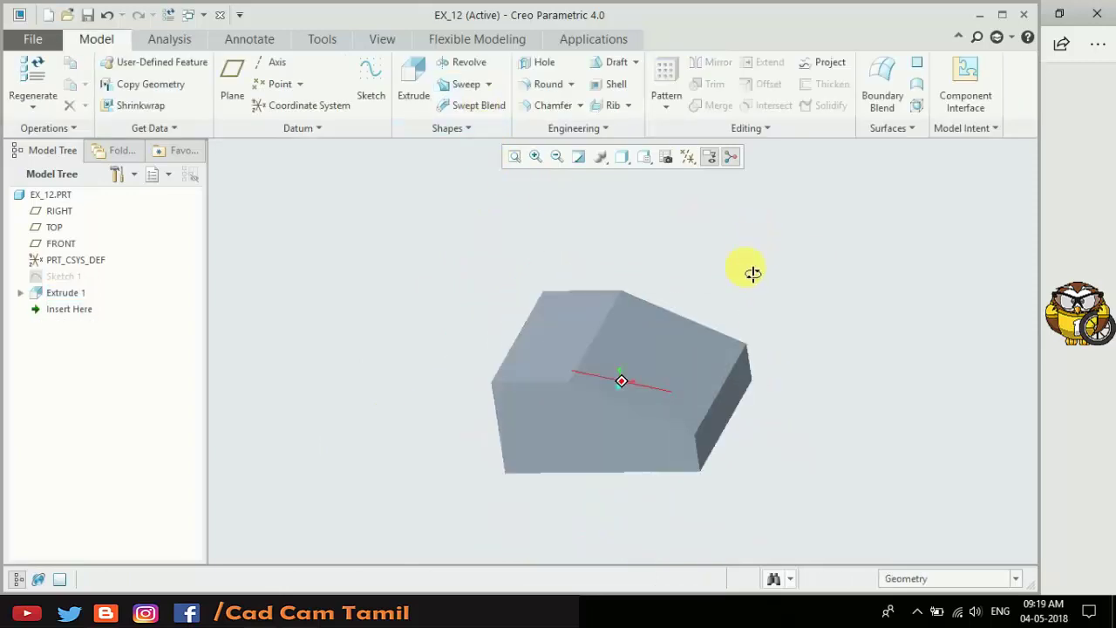
{"action": "left_click", "coordinate": [709, 157]}
{"action": "left_click", "coordinate": [723, 249]}
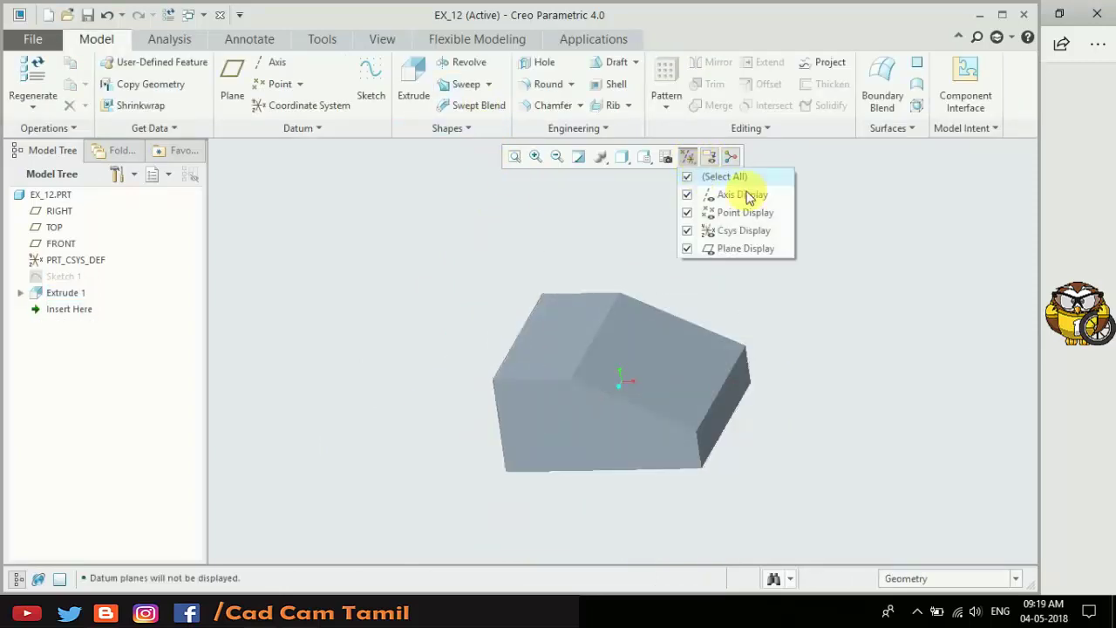
{"action": "left_click", "coordinate": [731, 157]}
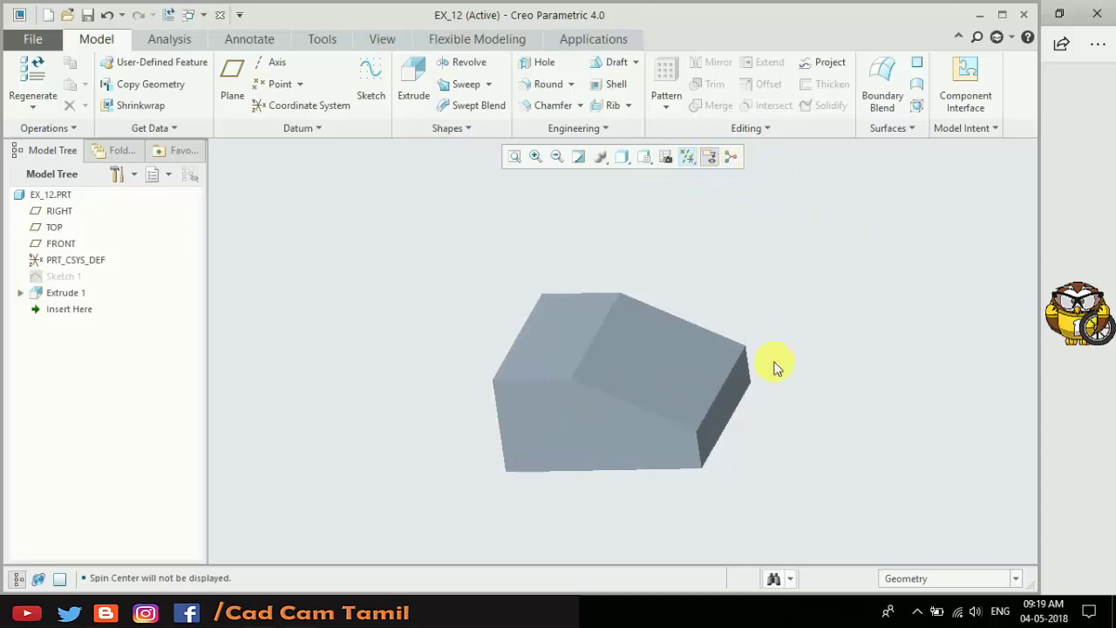
Step: Start a new sketch on the block's sloped face, viewed straight on
{"action": "scroll", "coordinate": [699, 313], "scroll_direction": "down", "scroll_amount": 2}
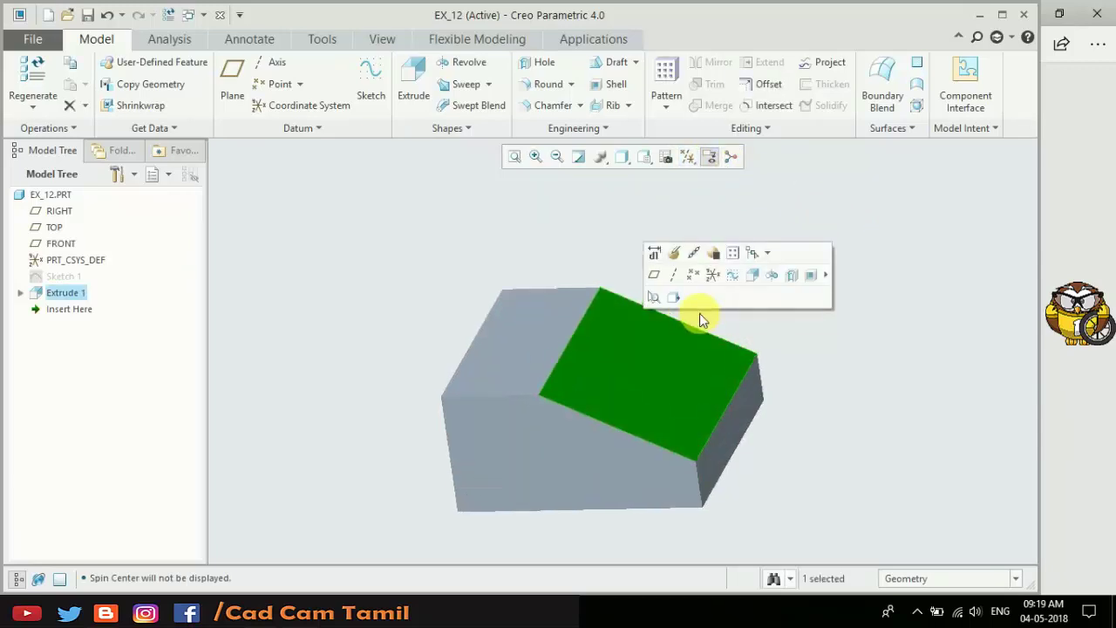
{"action": "left_click", "coordinate": [552, 335]}
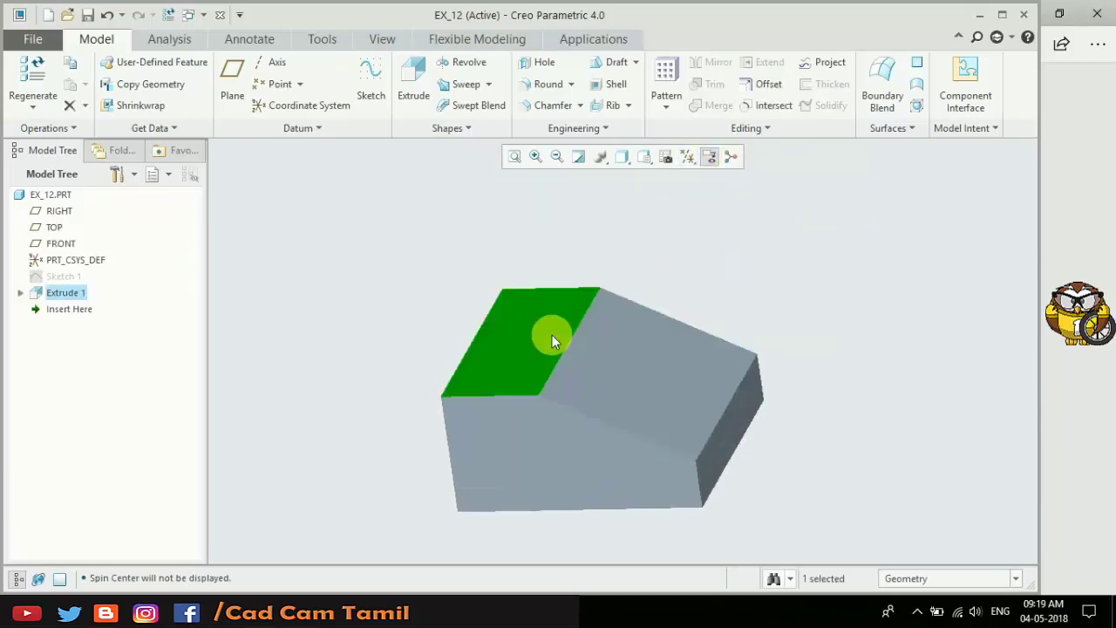
{"action": "left_click", "coordinate": [543, 451]}
{"action": "left_click", "coordinate": [710, 460]}
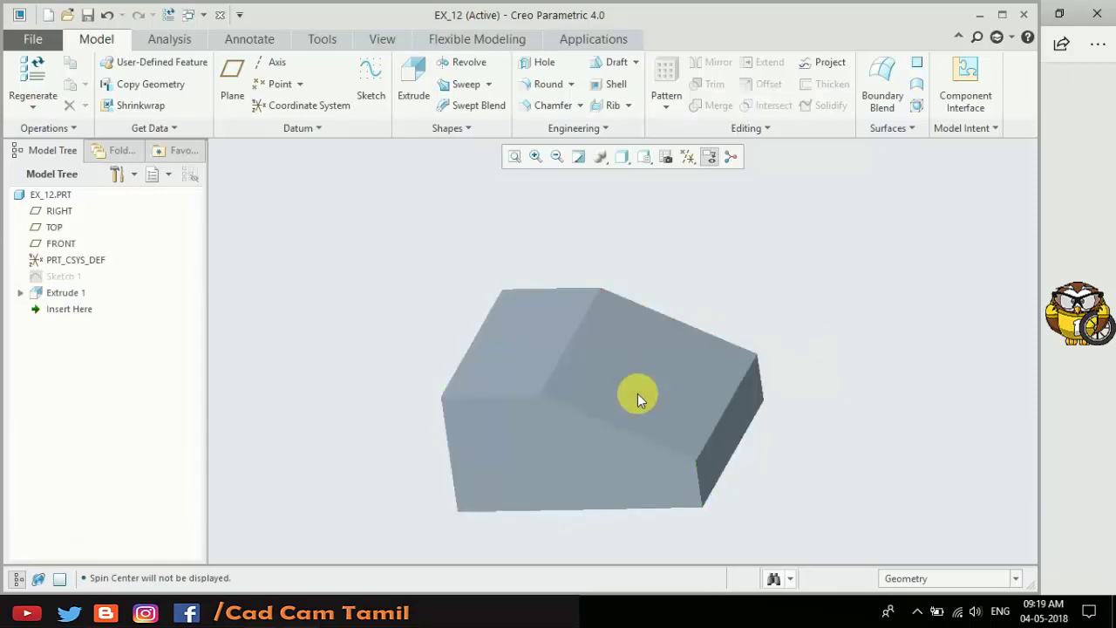
{"action": "left_click", "coordinate": [645, 383]}
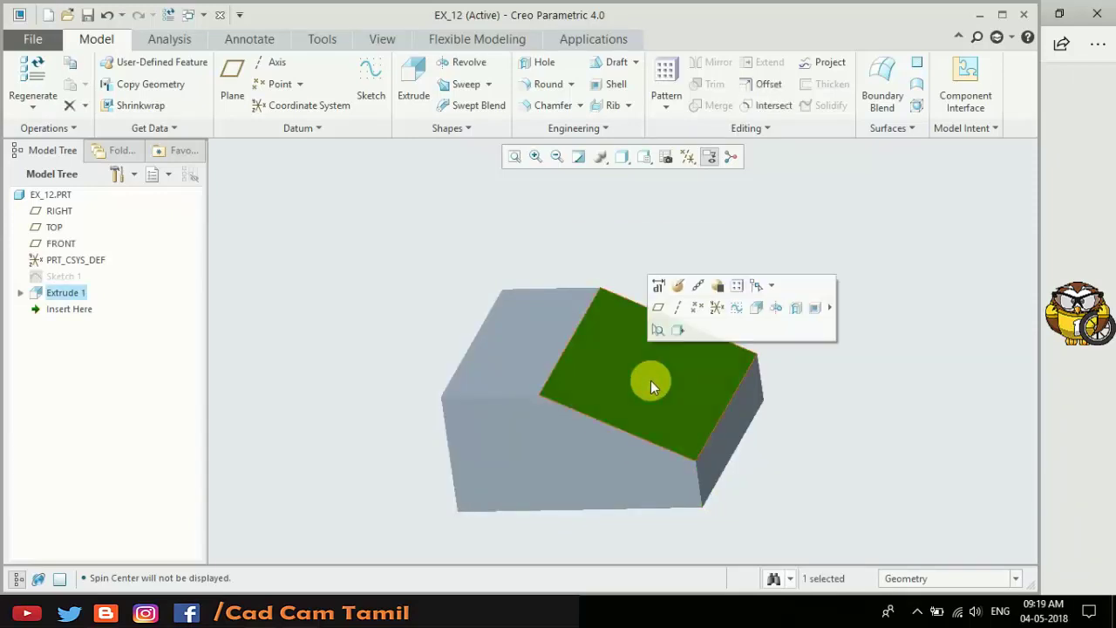
{"action": "left_click", "coordinate": [727, 313]}
{"action": "left_click", "coordinate": [668, 160]}
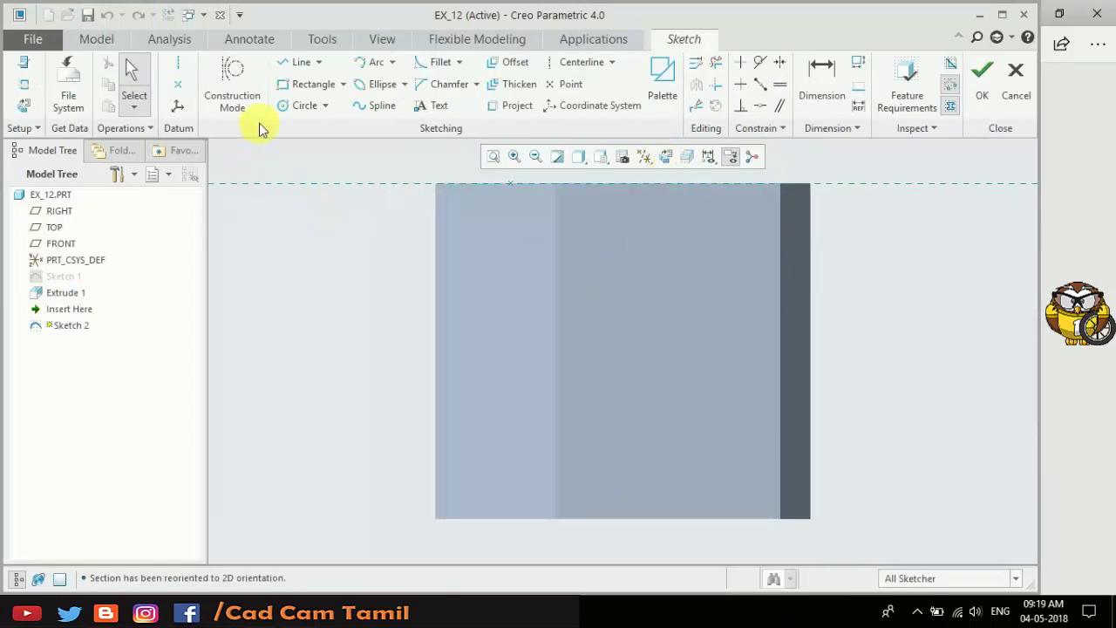
Step: Draw a vertical rectangle with circles at both ends, then switch to wireframe display
{"action": "left_click", "coordinate": [307, 83]}
{"action": "left_click", "coordinate": [624, 278]}
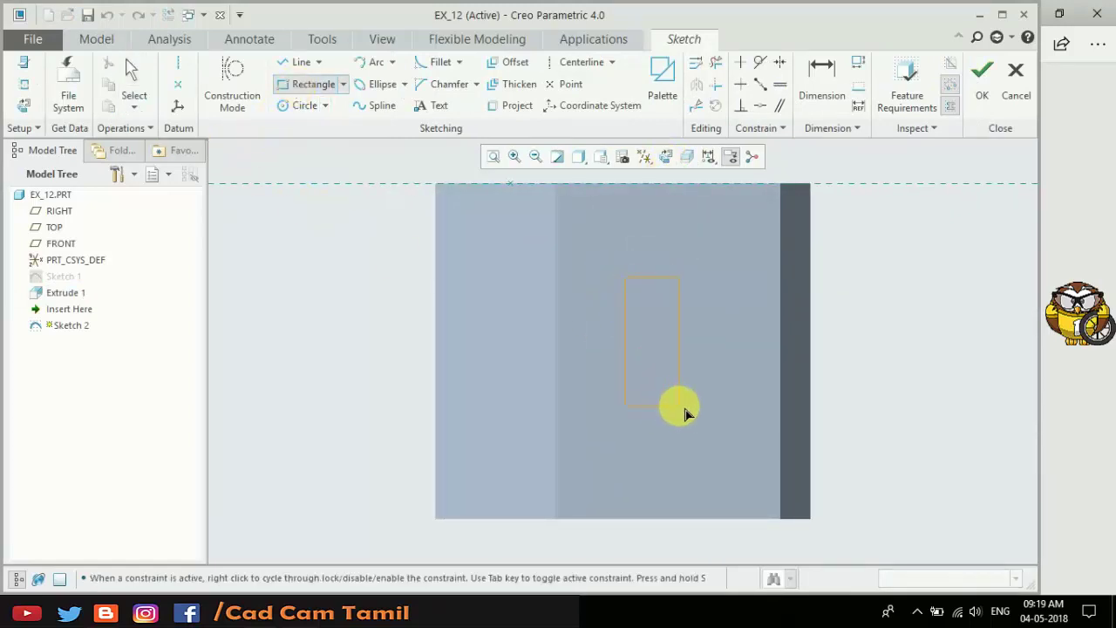
{"action": "left_click", "coordinate": [684, 414]}
{"action": "middle_click", "coordinate": [828, 355]}
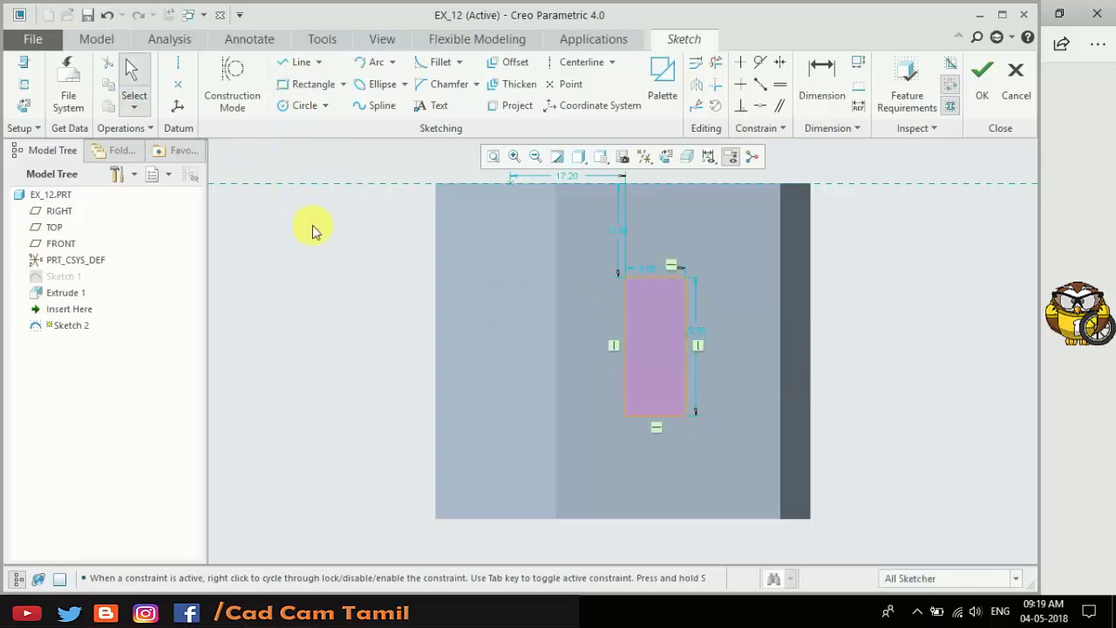
{"action": "left_click", "coordinate": [287, 106]}
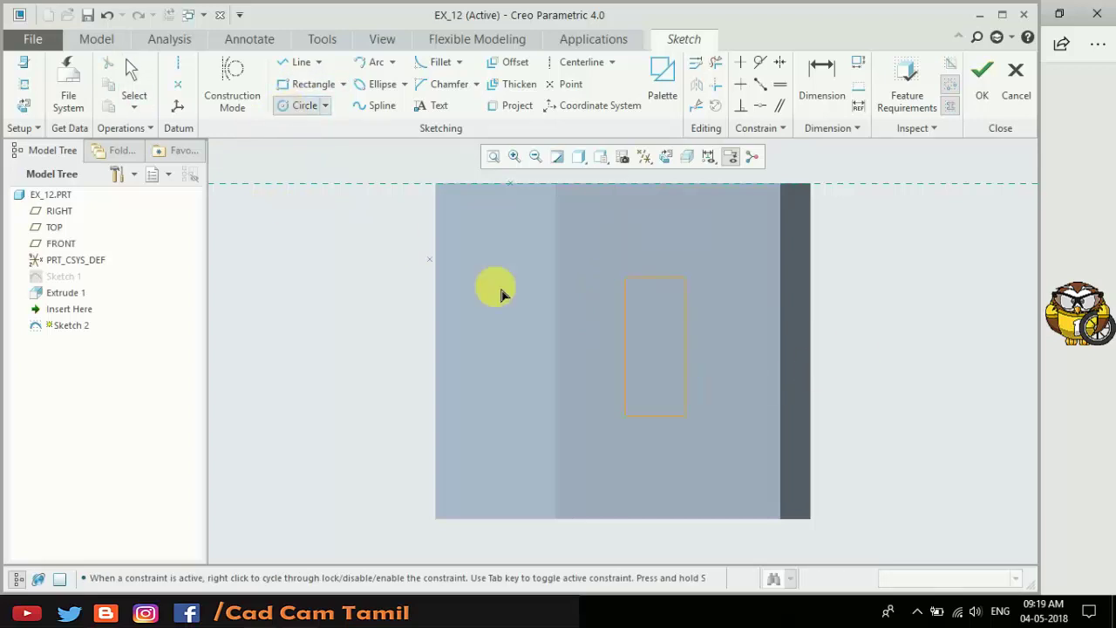
{"action": "left_click", "coordinate": [655, 277]}
{"action": "left_click", "coordinate": [685, 277]}
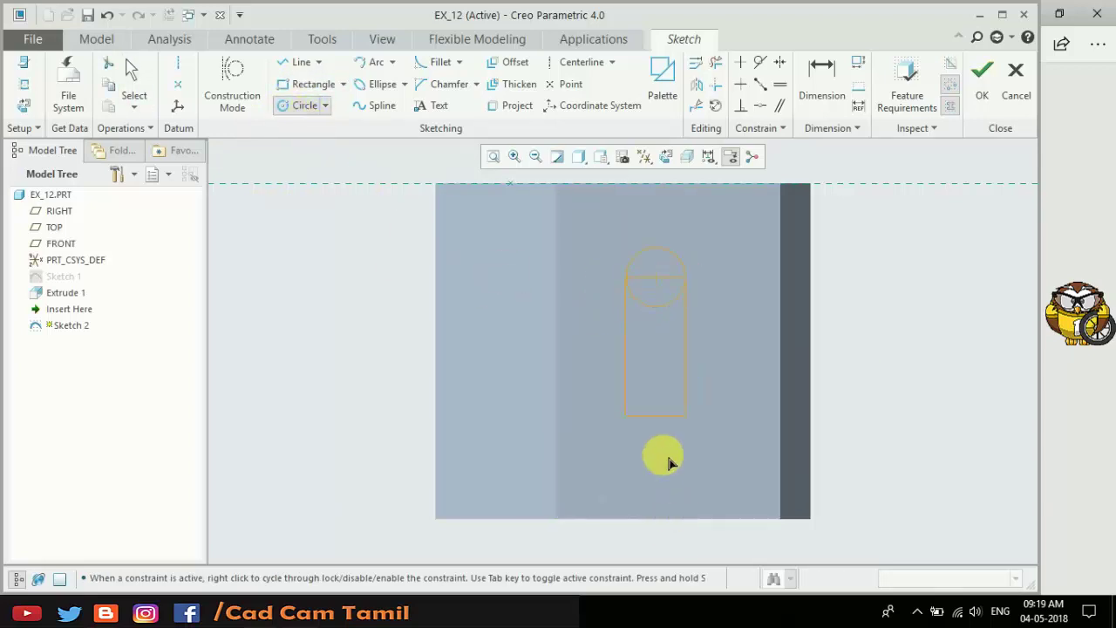
{"action": "left_click", "coordinate": [655, 415]}
{"action": "left_click", "coordinate": [686, 415]}
{"action": "middle_click", "coordinate": [816, 406]}
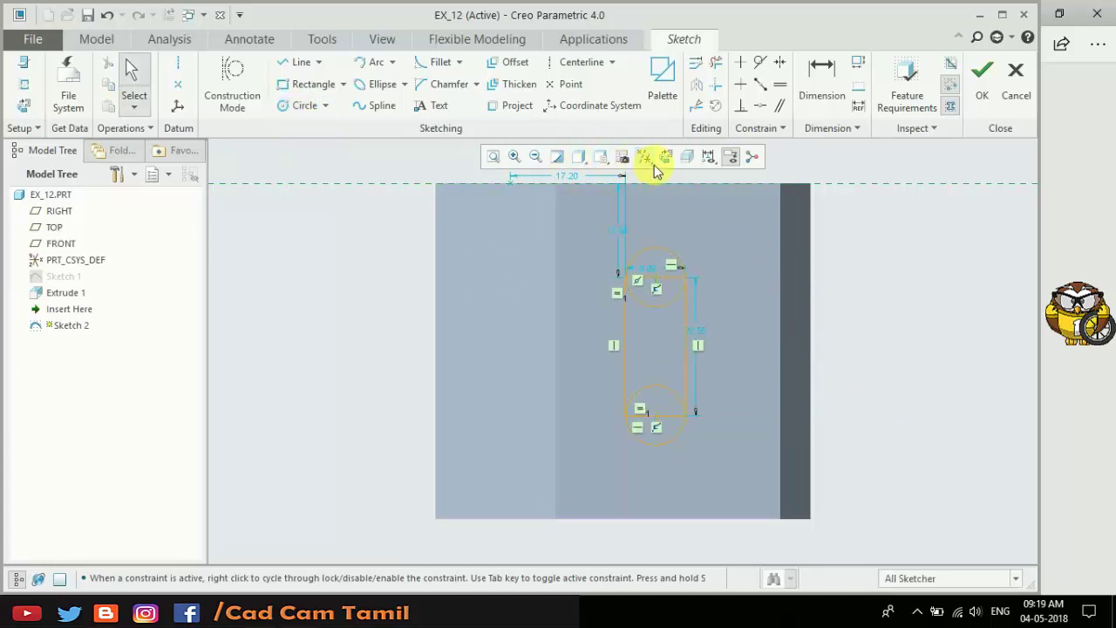
{"action": "left_click", "coordinate": [586, 159]}
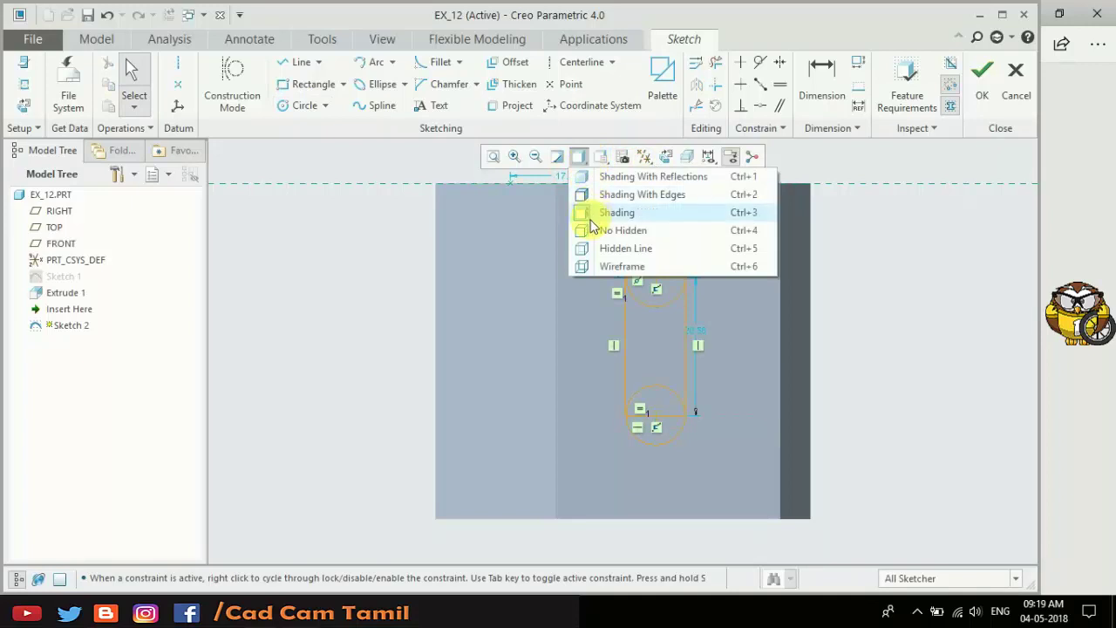
{"action": "left_click", "coordinate": [583, 265]}
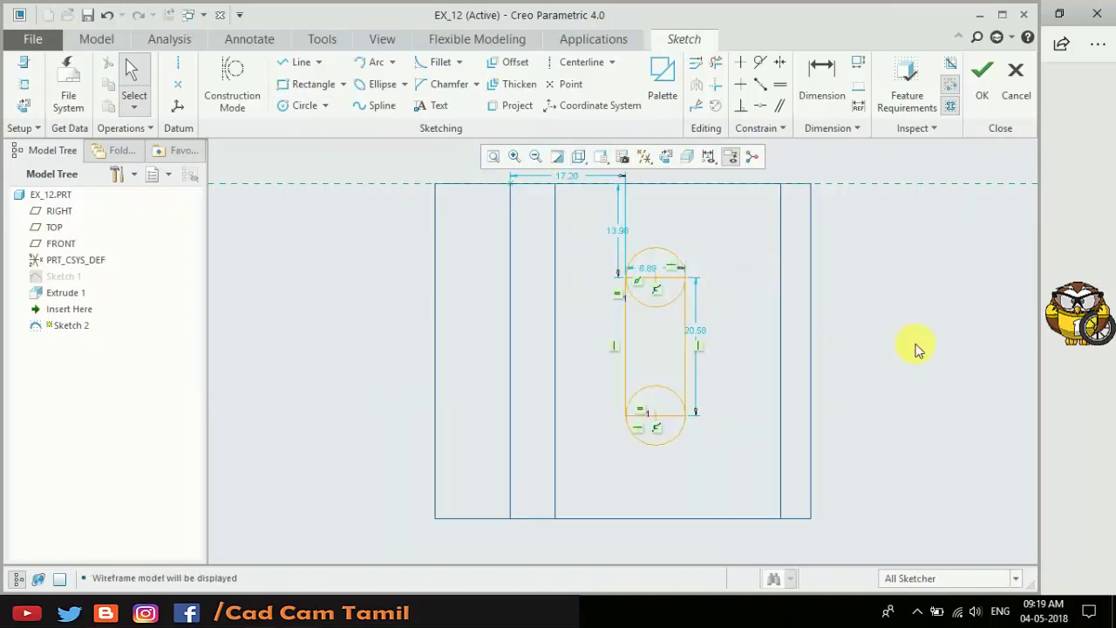
Step: Trim the inner circle halves and rectangle ends into a closed obround slot
{"action": "scroll", "coordinate": [601, 458], "scroll_direction": "down", "scroll_amount": 1}
{"action": "scroll", "coordinate": [700, 373], "scroll_direction": "up", "scroll_amount": 1}
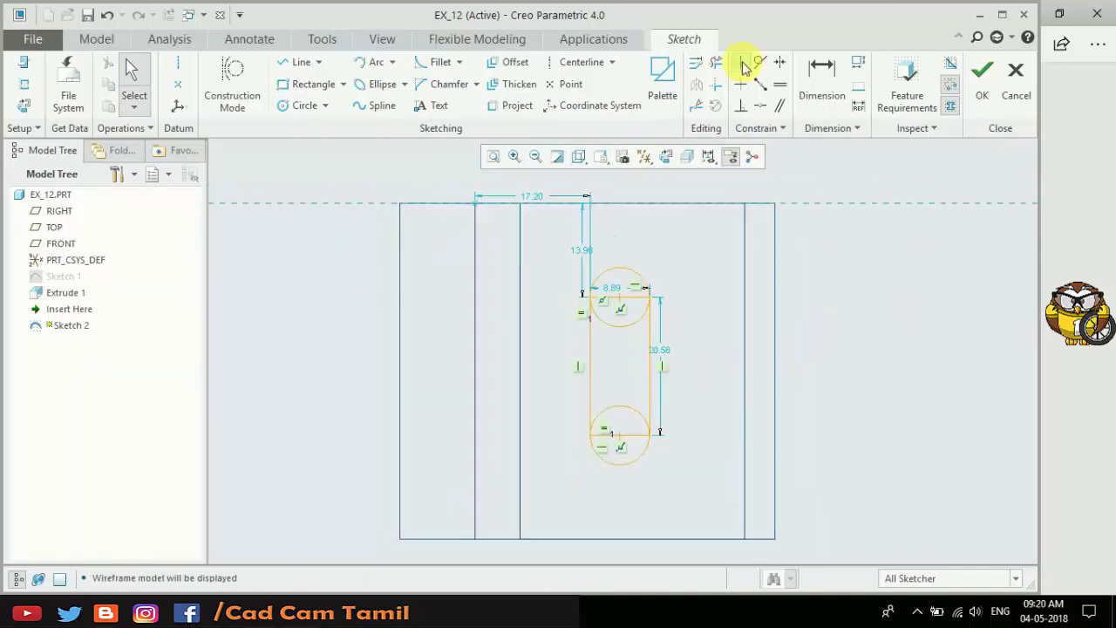
{"action": "left_click", "coordinate": [716, 61]}
{"action": "left_click", "coordinate": [641, 324]}
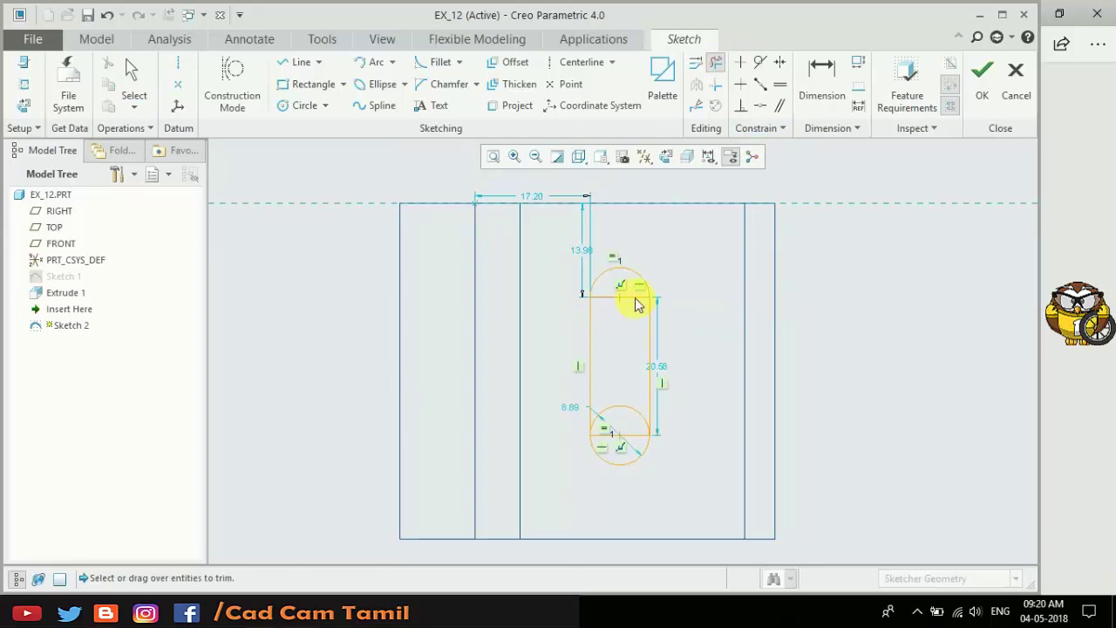
{"action": "left_click", "coordinate": [624, 410]}
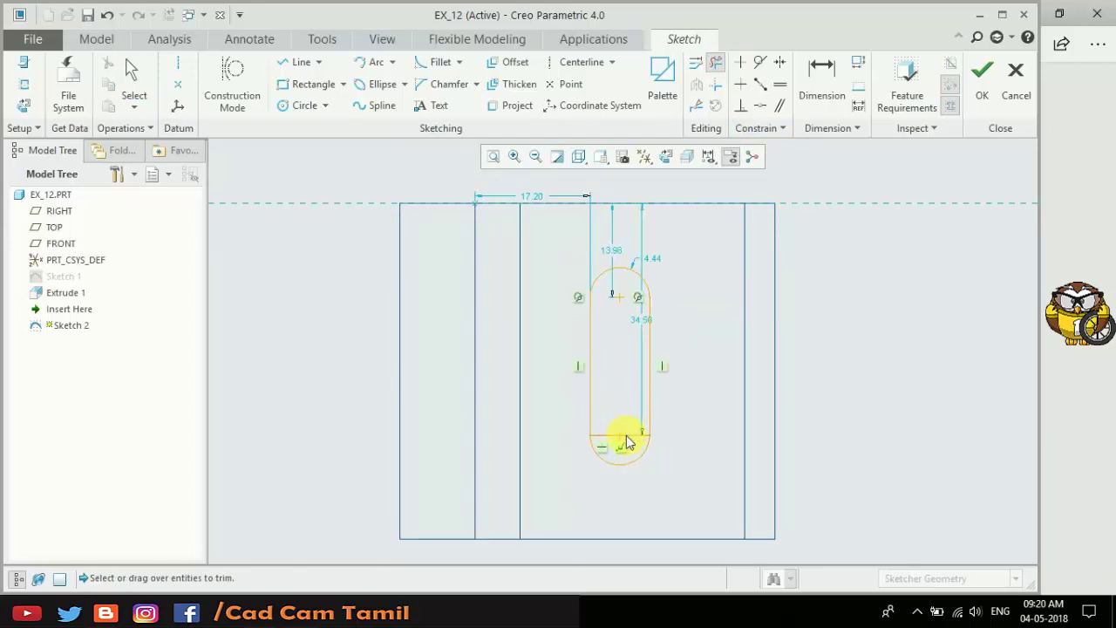
{"action": "left_click", "coordinate": [626, 442]}
{"action": "middle_click", "coordinate": [723, 317]}
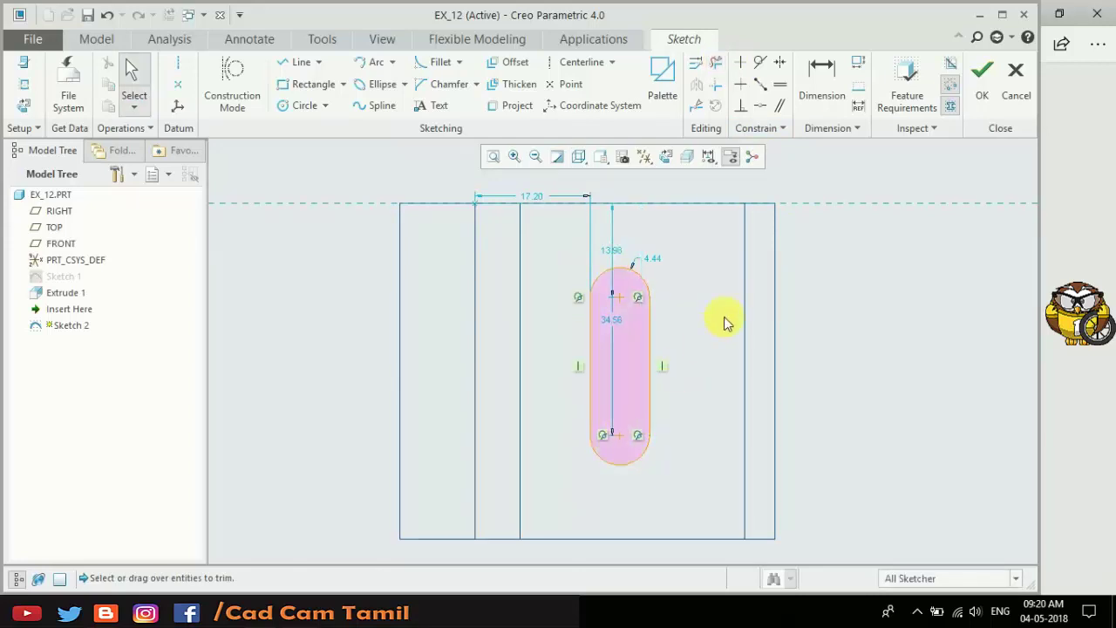
Step: Dimension the top arc centre 13.98 below the top edge and compare with the reference drawing
{"action": "left_click", "coordinate": [822, 70]}
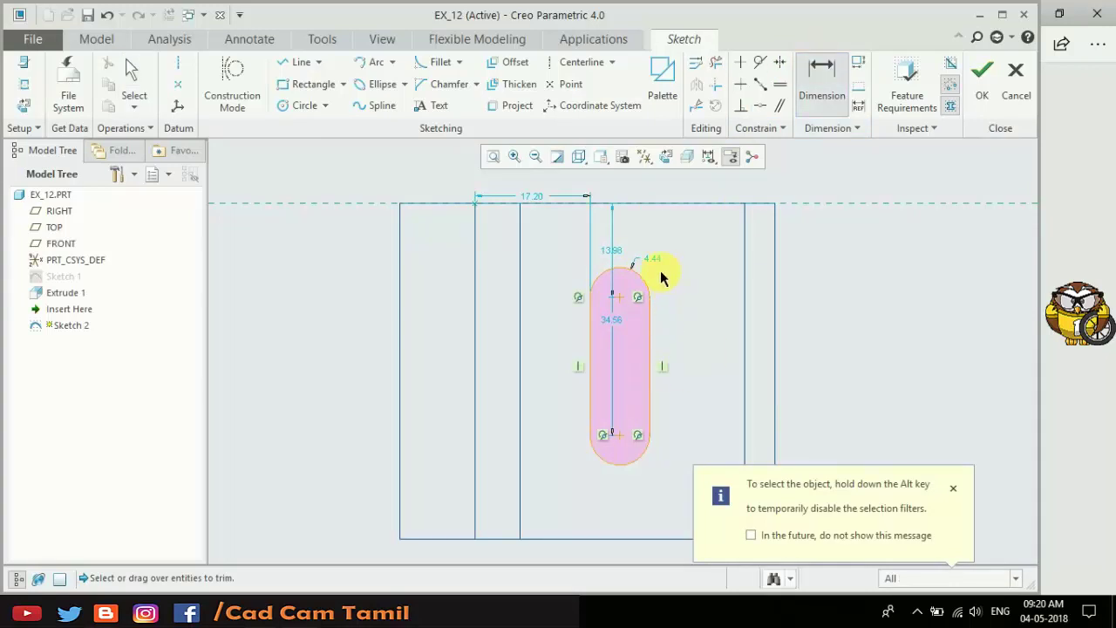
{"action": "left_click", "coordinate": [620, 299]}
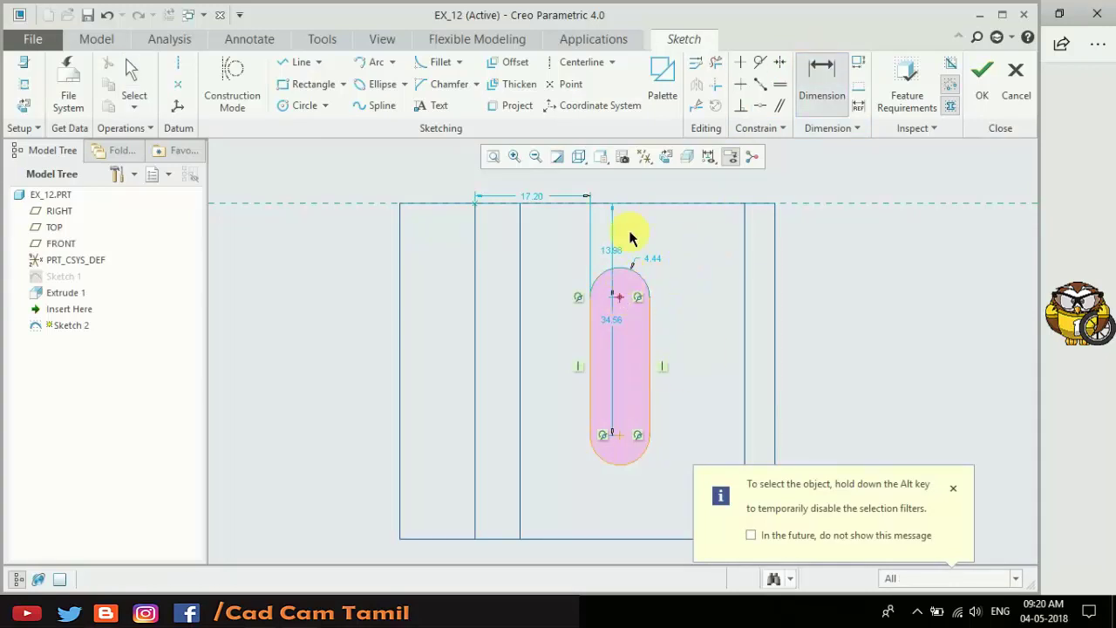
{"action": "middle_click", "coordinate": [702, 253]}
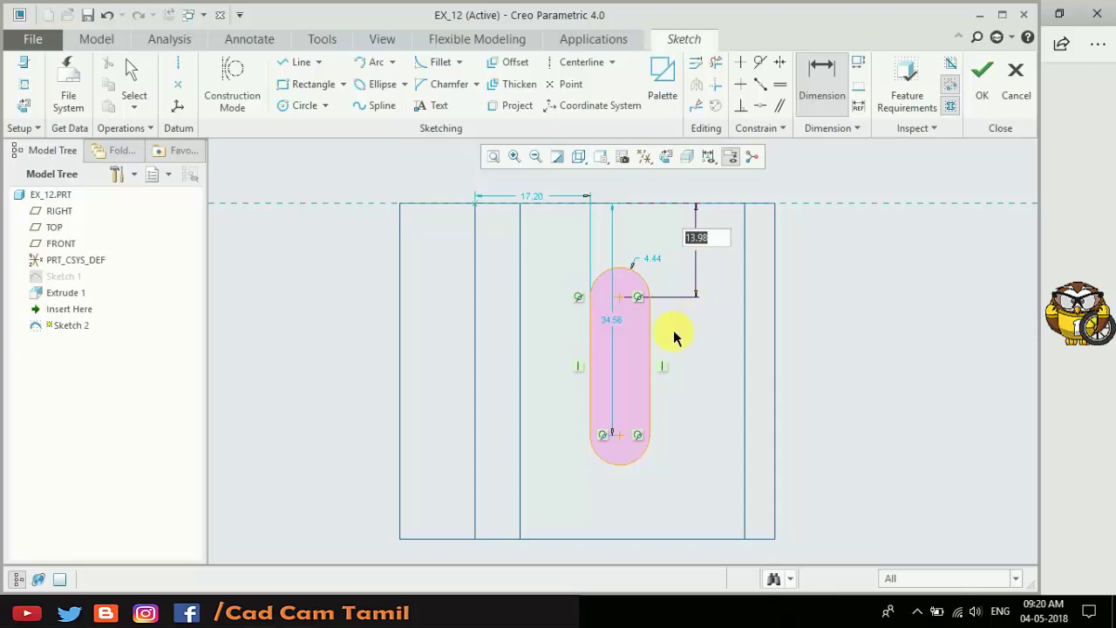
{"action": "middle_click", "coordinate": [707, 336]}
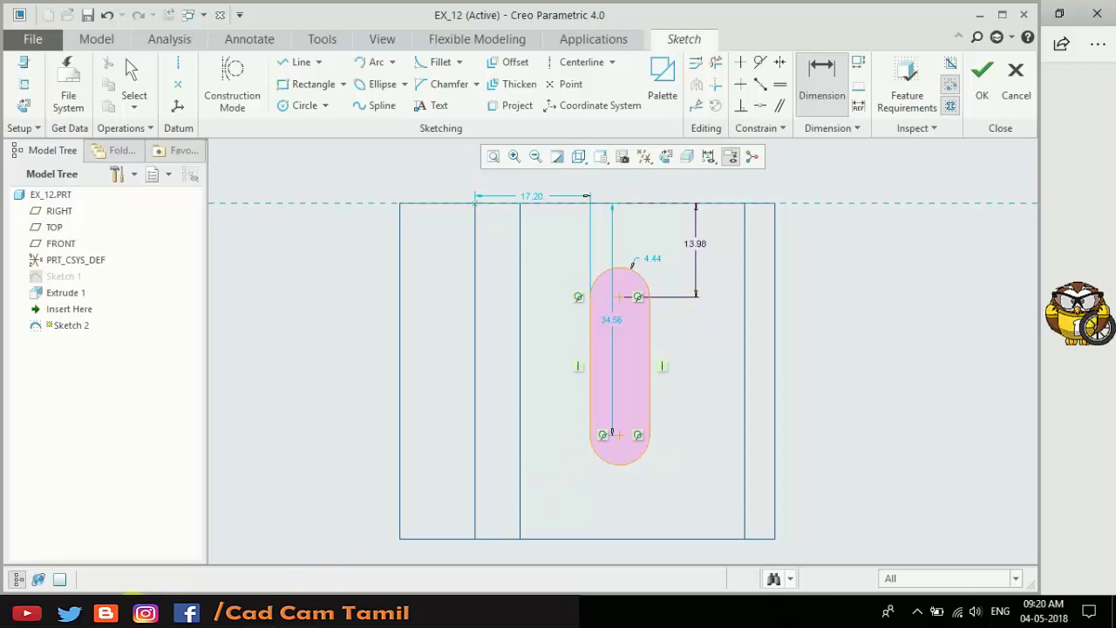
{"action": "key", "text": "alt+Tab"}
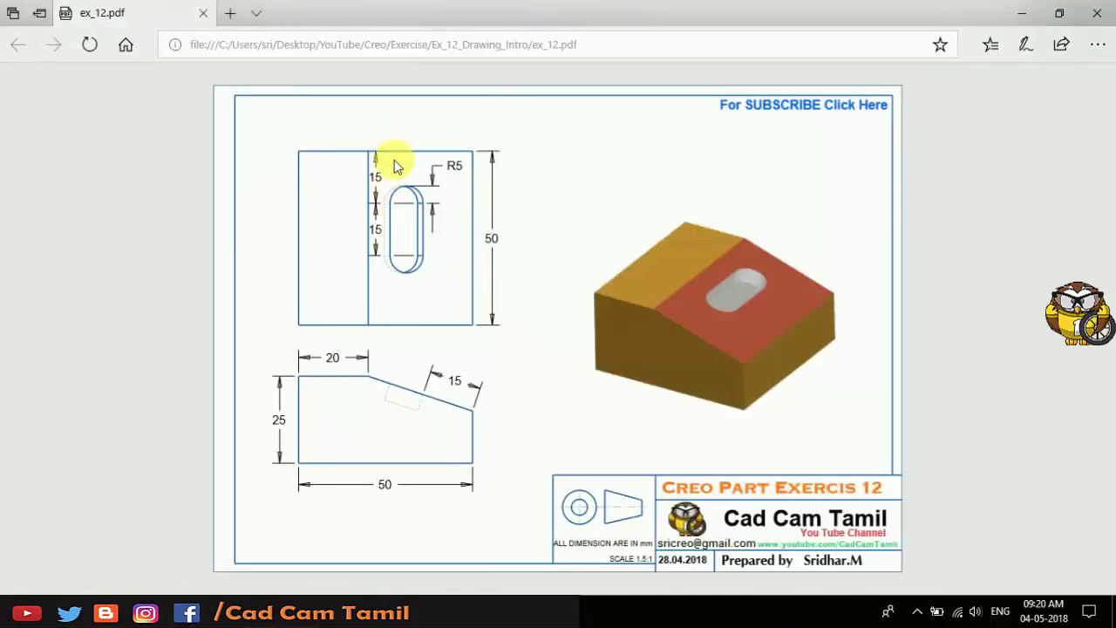
{"action": "key", "text": "alt+Tab"}
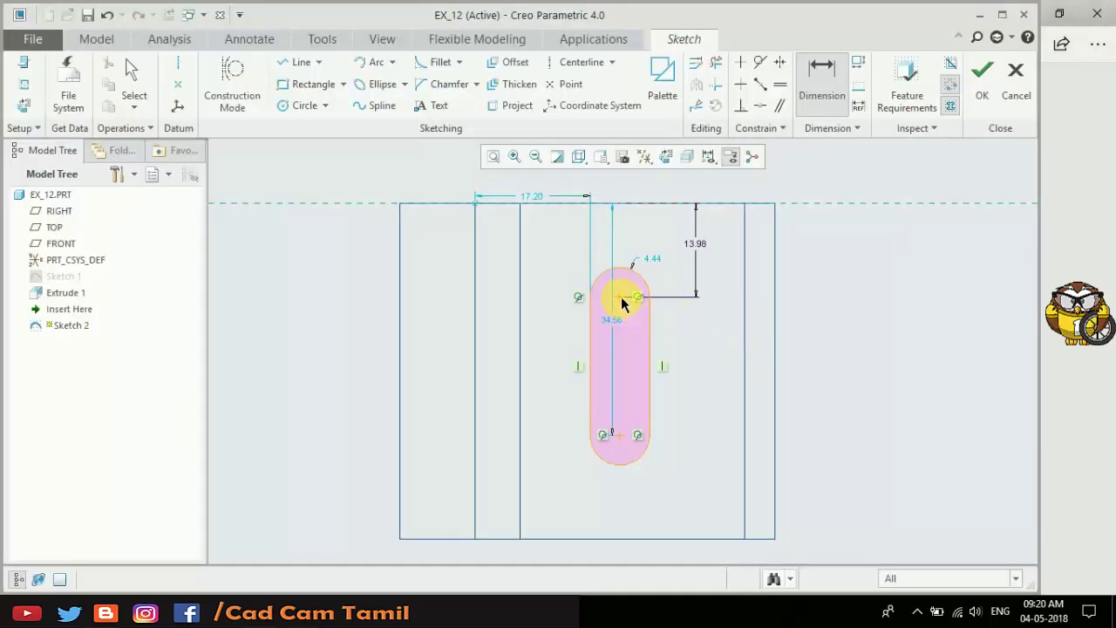
Step: Add the centre-to-centre spacing and a side-edge distance, setting the edge distance to 15
{"action": "left_click", "coordinate": [614, 434]}
{"action": "middle_click", "coordinate": [690, 392]}
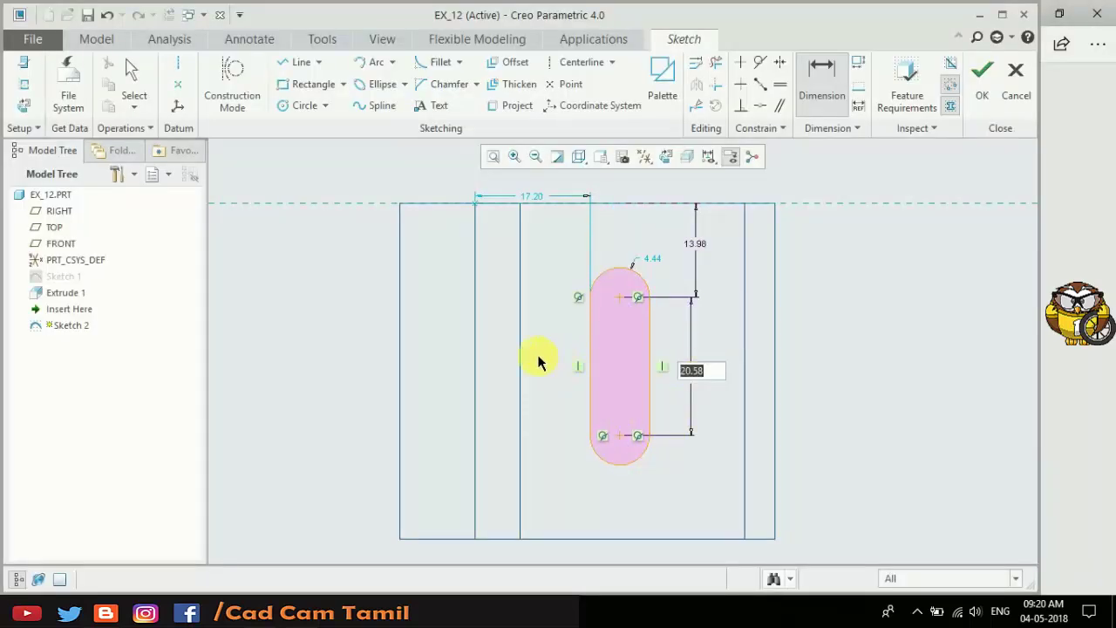
{"action": "left_click", "coordinate": [476, 357]}
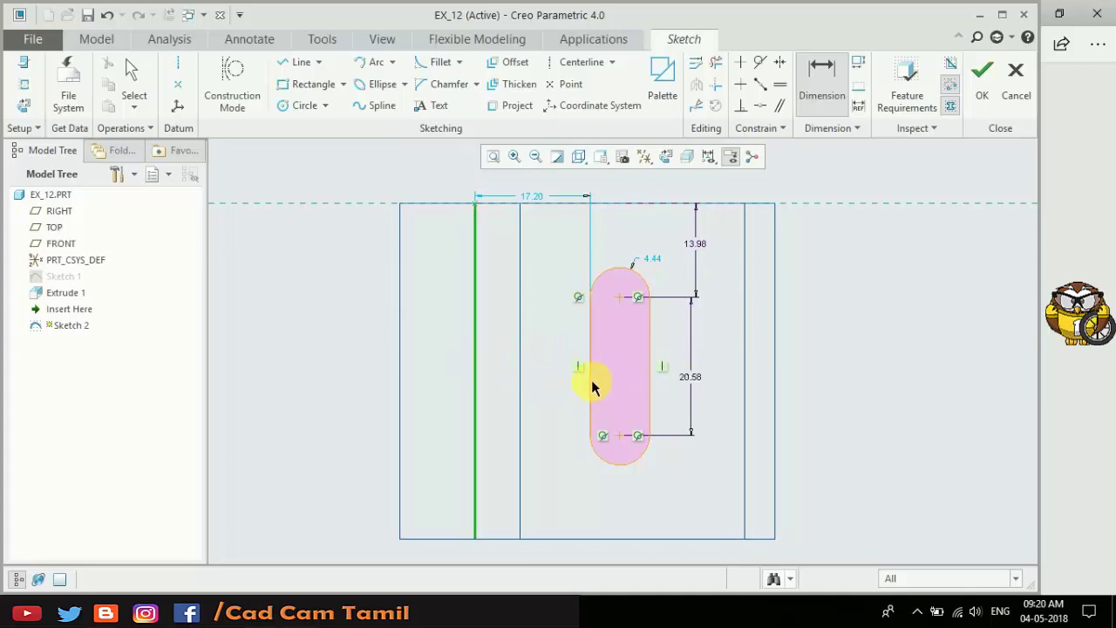
{"action": "left_click", "coordinate": [591, 379]}
{"action": "middle_click", "coordinate": [550, 360]}
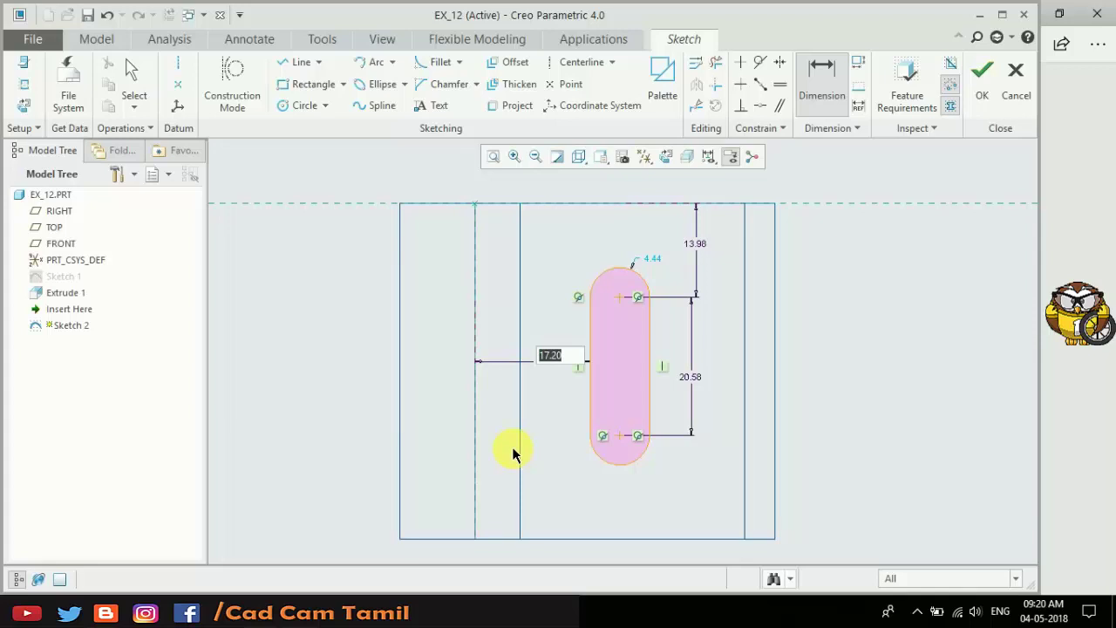
{"action": "type", "text": "15"}
{"action": "key", "text": "Return"}
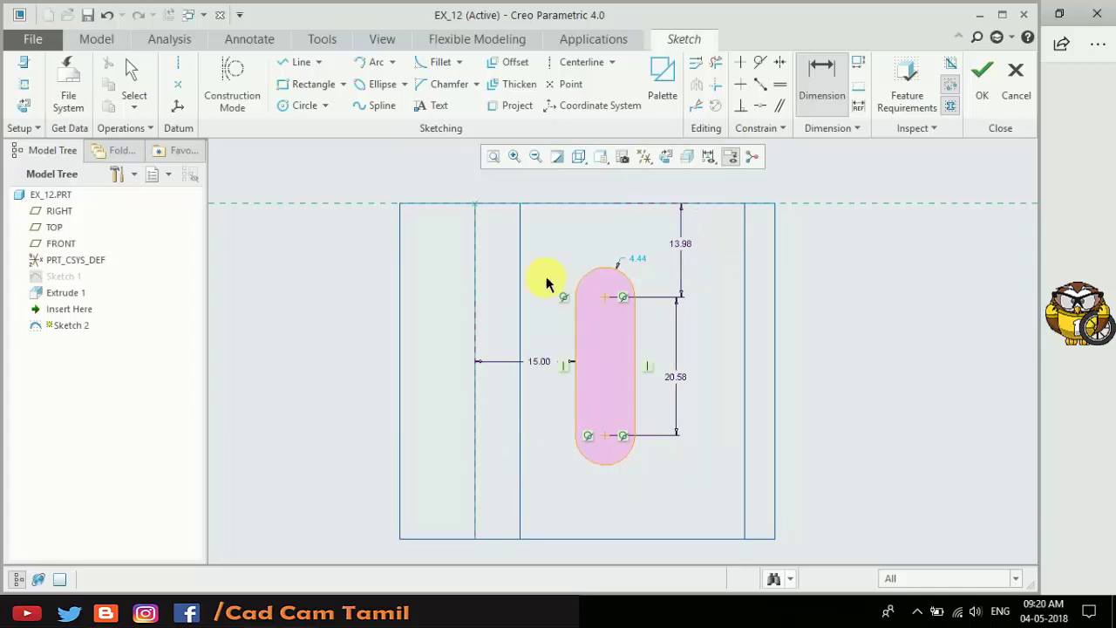
Step: Set 15 from the top edge, 15 between centres and end radius 5
{"action": "double_click", "coordinate": [674, 249]}
{"action": "type", "text": "15"}
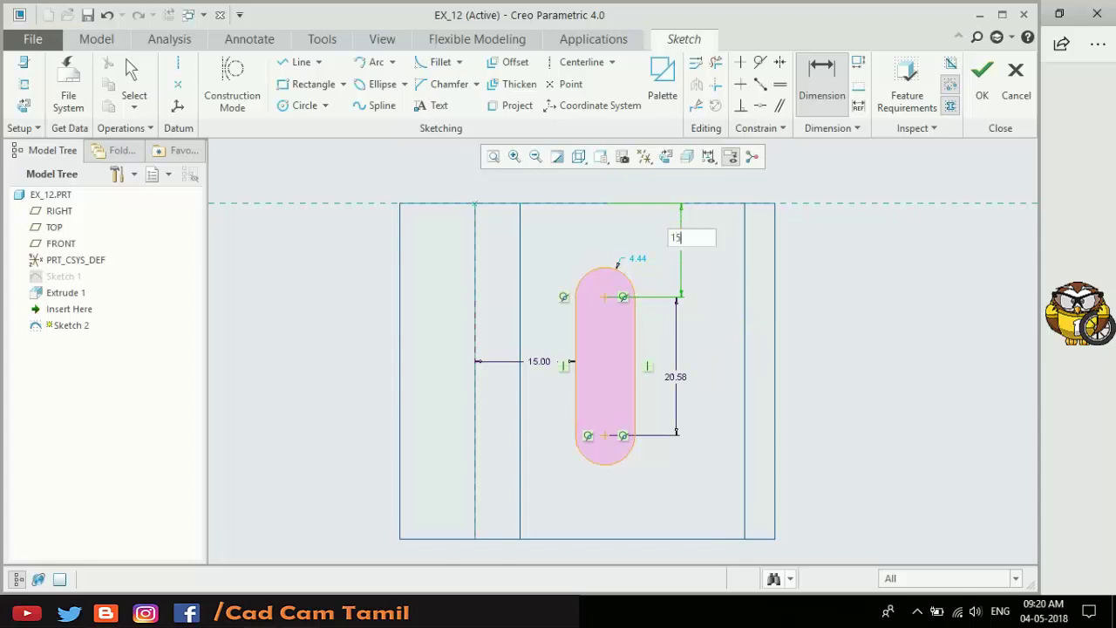
{"action": "key", "text": "Return"}
{"action": "double_click", "coordinate": [678, 384]}
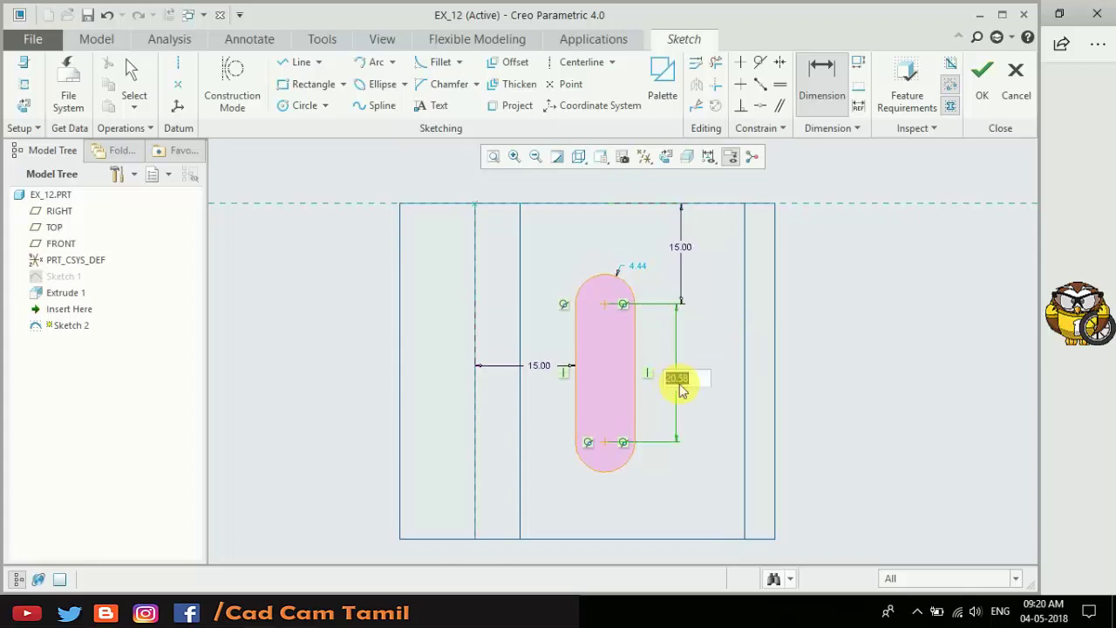
{"action": "type", "text": "15"}
{"action": "key", "text": "Return"}
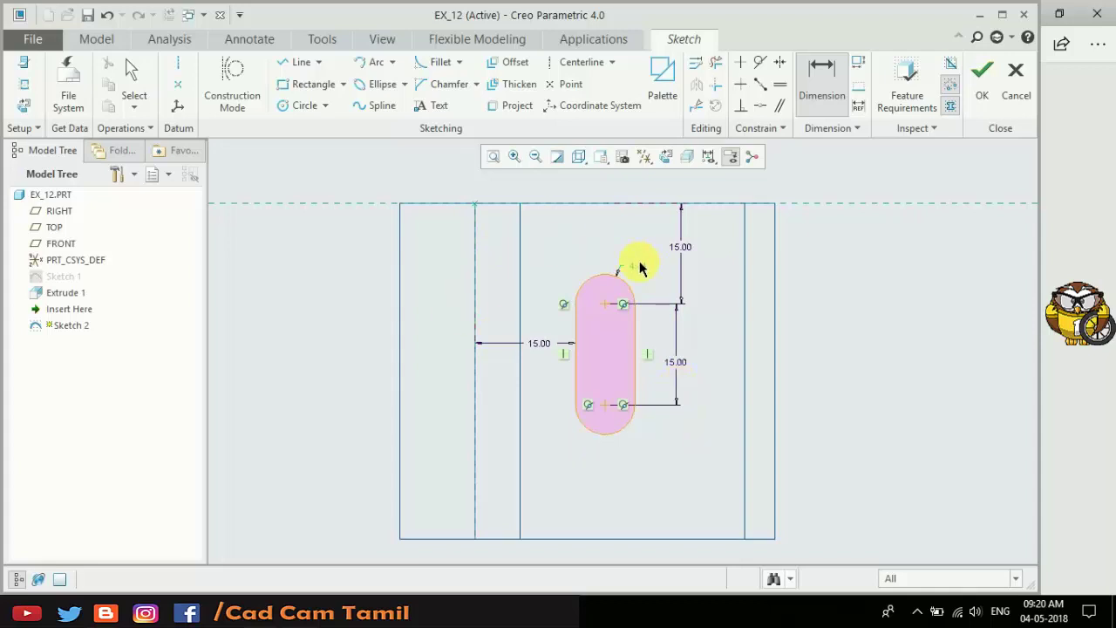
{"action": "double_click", "coordinate": [640, 268]}
{"action": "type", "text": "5"}
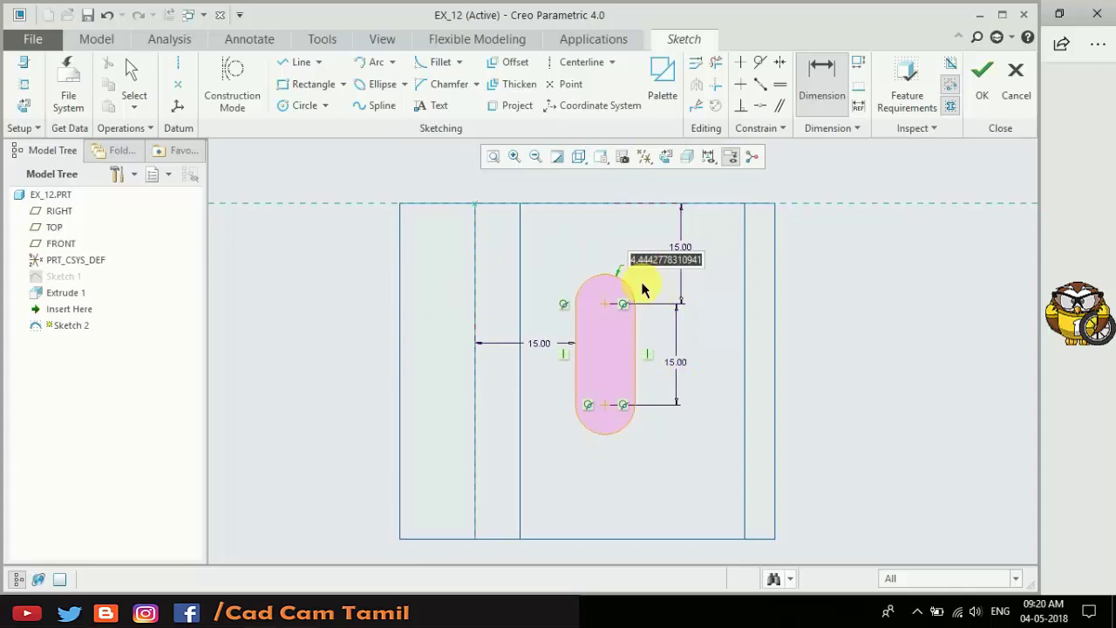
{"action": "key", "text": "Return"}
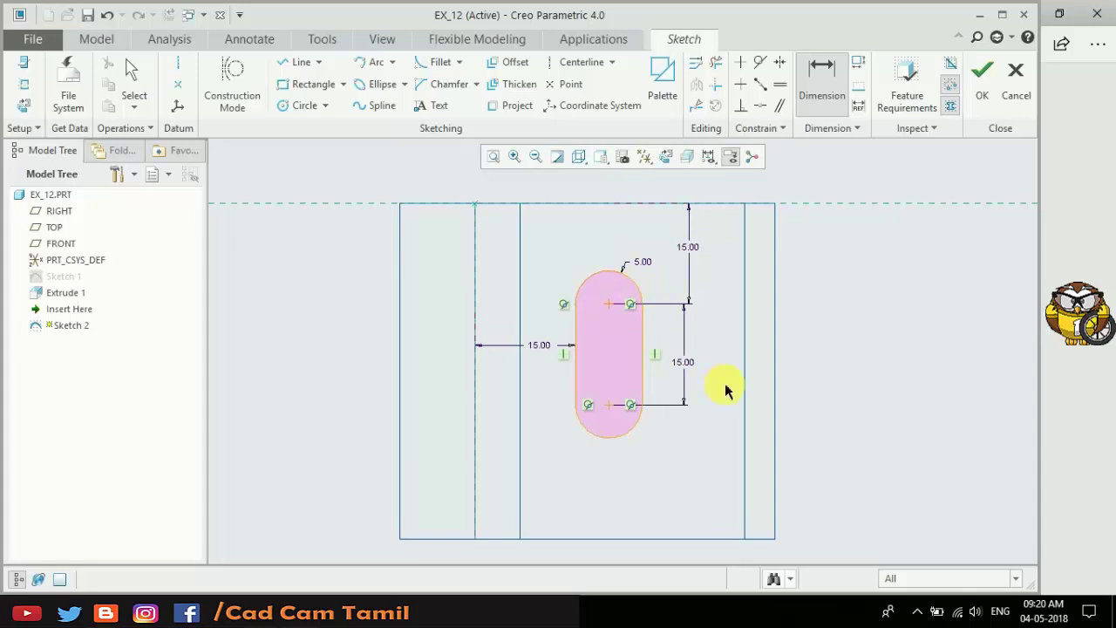
{"action": "mouse_move", "coordinate": [680, 392]}
{"action": "middle_mouse_down"}
{"action": "mouse_move", "coordinate": [712, 369]}
{"action": "mouse_move", "coordinate": [720, 293]}
{"action": "middle_mouse_up"}
Step: Switch the model to shaded display and finish the slot sketch
{"action": "left_click", "coordinate": [578, 156]}
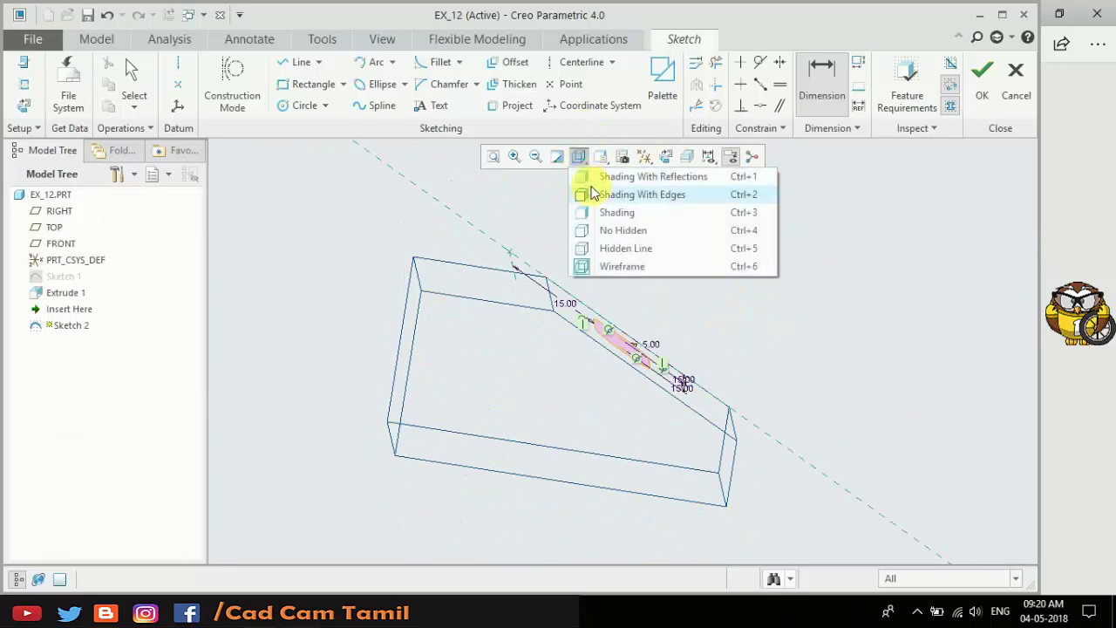
{"action": "left_click", "coordinate": [601, 230]}
{"action": "left_click", "coordinate": [582, 157]}
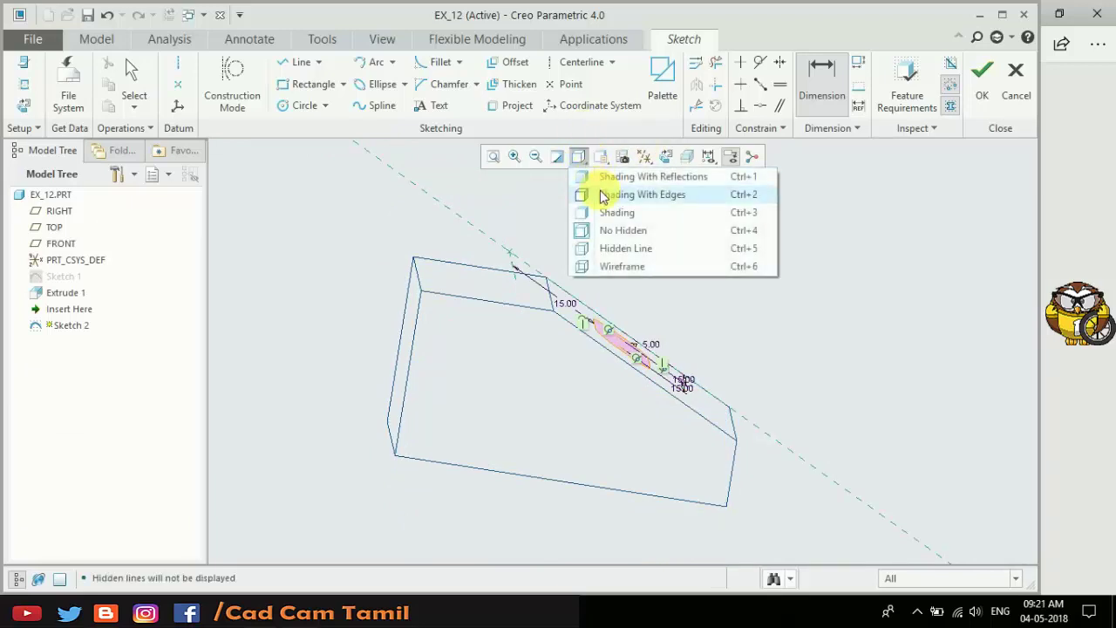
{"action": "left_click", "coordinate": [600, 215]}
{"action": "mouse_move", "coordinate": [877, 323]}
{"action": "middle_mouse_down"}
{"action": "mouse_move", "coordinate": [662, 363]}
{"action": "mouse_move", "coordinate": [666, 327]}
{"action": "mouse_move", "coordinate": [654, 326]}
{"action": "middle_mouse_up"}
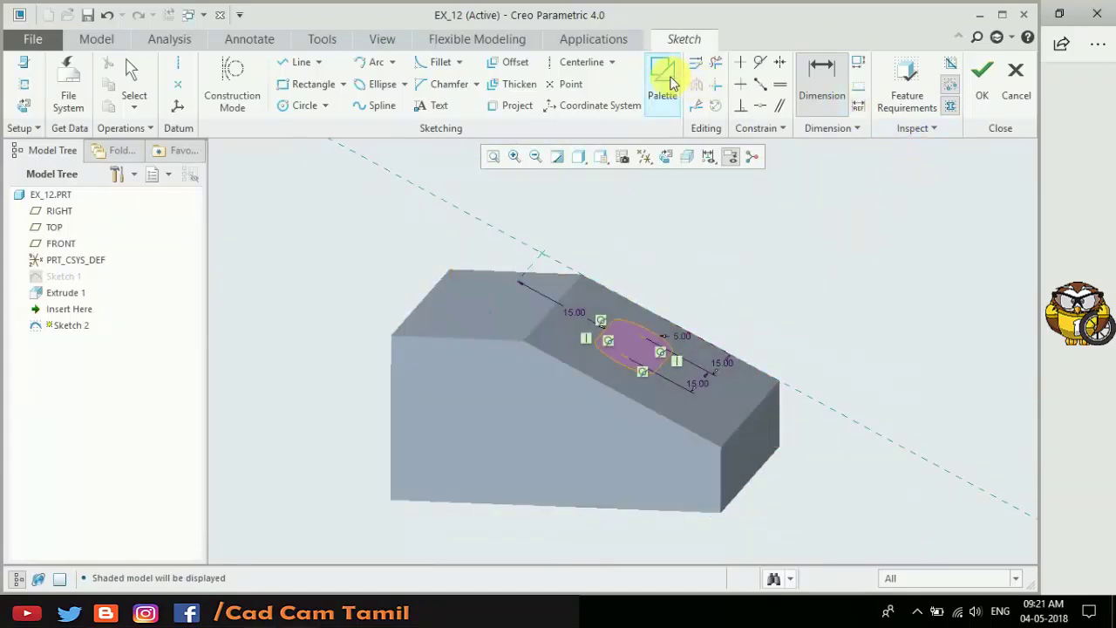
{"action": "left_click", "coordinate": [982, 83]}
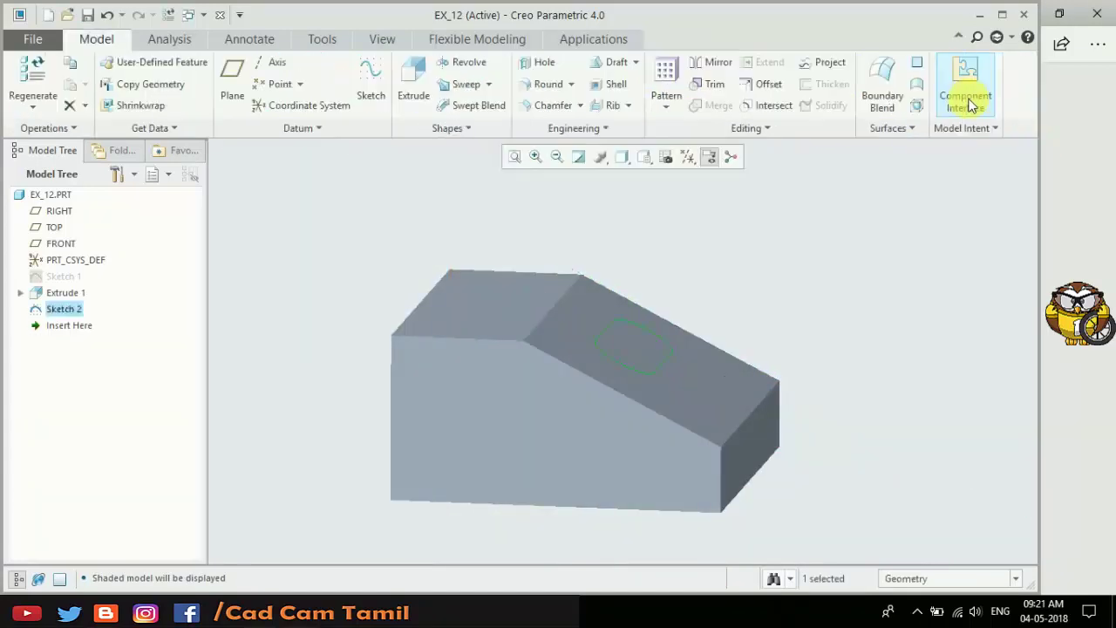
Step: Start an extruded cut of the slot, flipped into the block, previewed at depth 18.75
{"action": "left_click", "coordinate": [413, 78]}
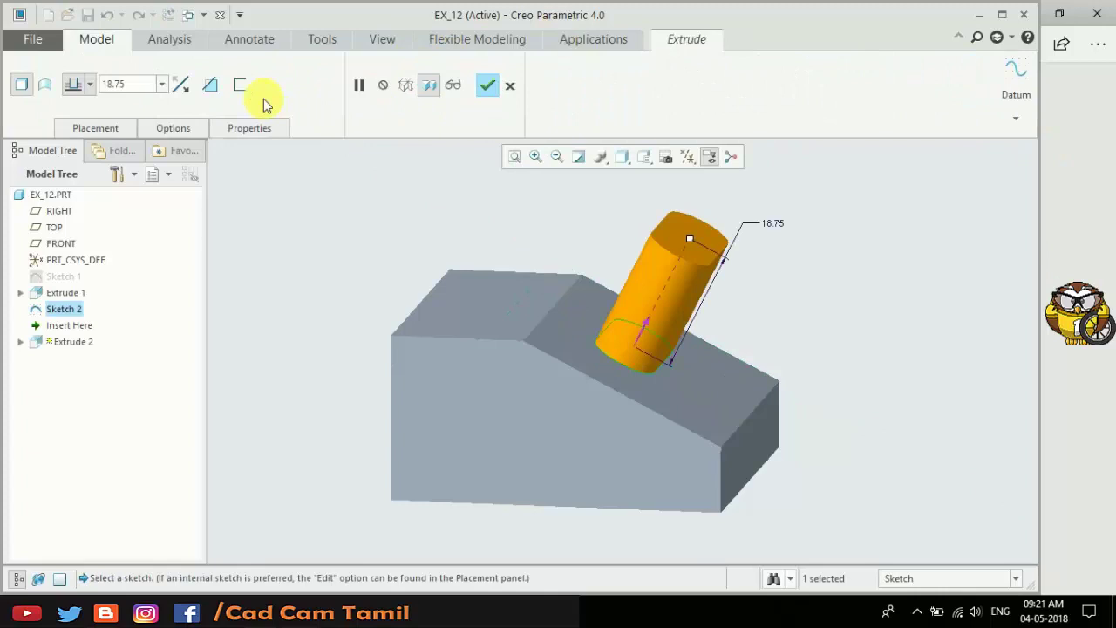
{"action": "left_click", "coordinate": [181, 83]}
{"action": "left_click", "coordinate": [210, 85]}
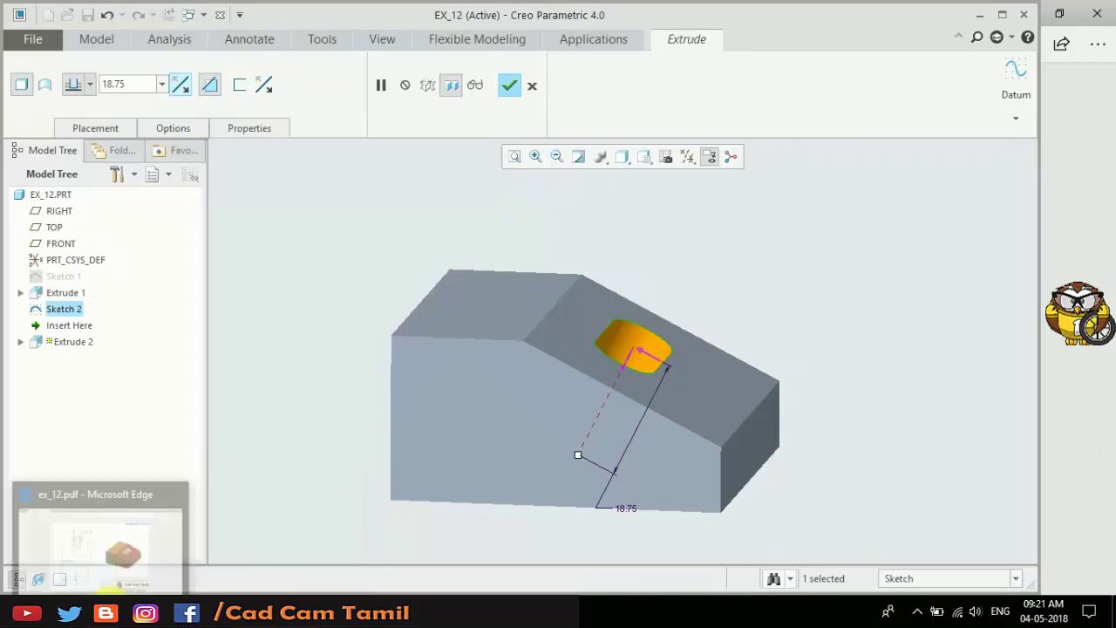
{"action": "left_click", "coordinate": [103, 610]}
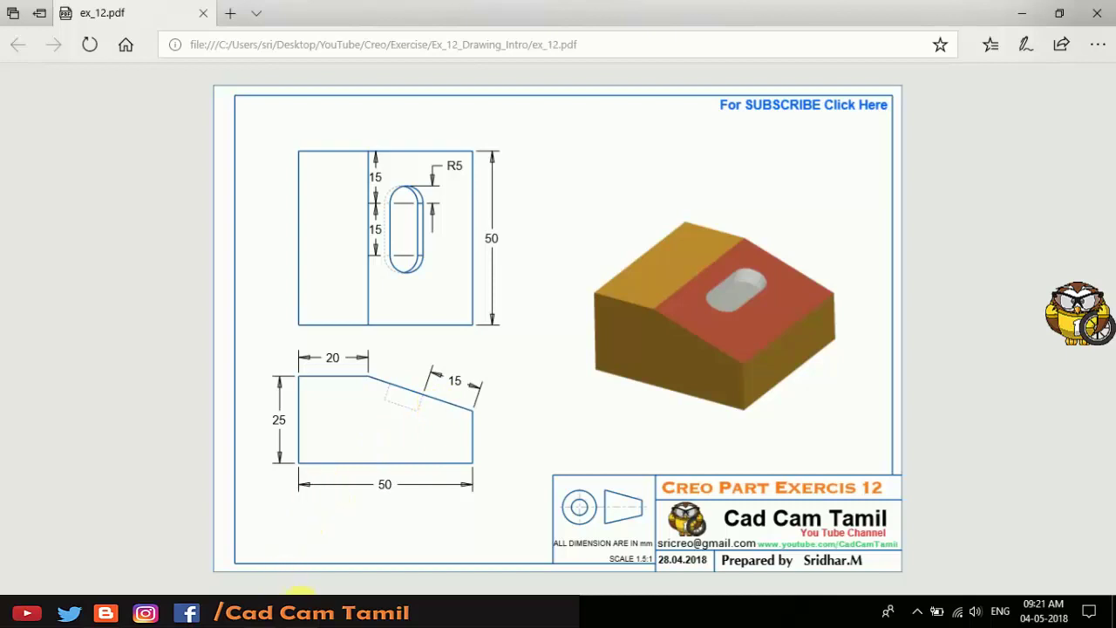
Step: Return from the ex_12.pdf drawing to the Creo slot cut preview
{"action": "left_click", "coordinate": [289, 581]}
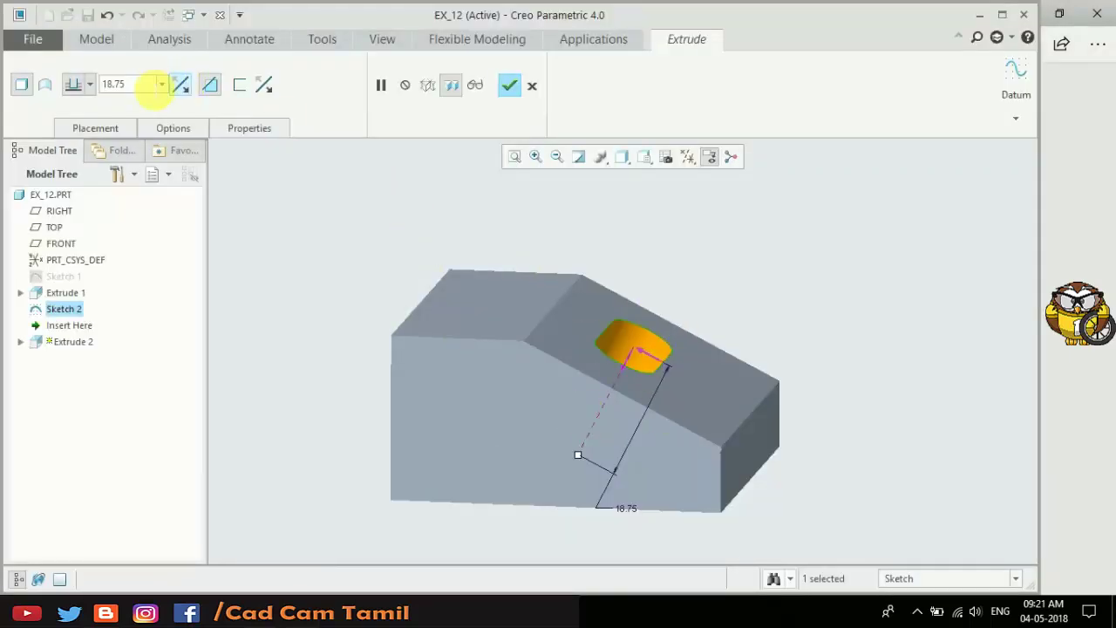
Step: Set the slot cut depth to 5 and finish Extrude 2 on the sloped face
{"action": "double_click", "coordinate": [150, 86]}
{"action": "type", "text": "5"}
{"action": "key", "text": "Return"}
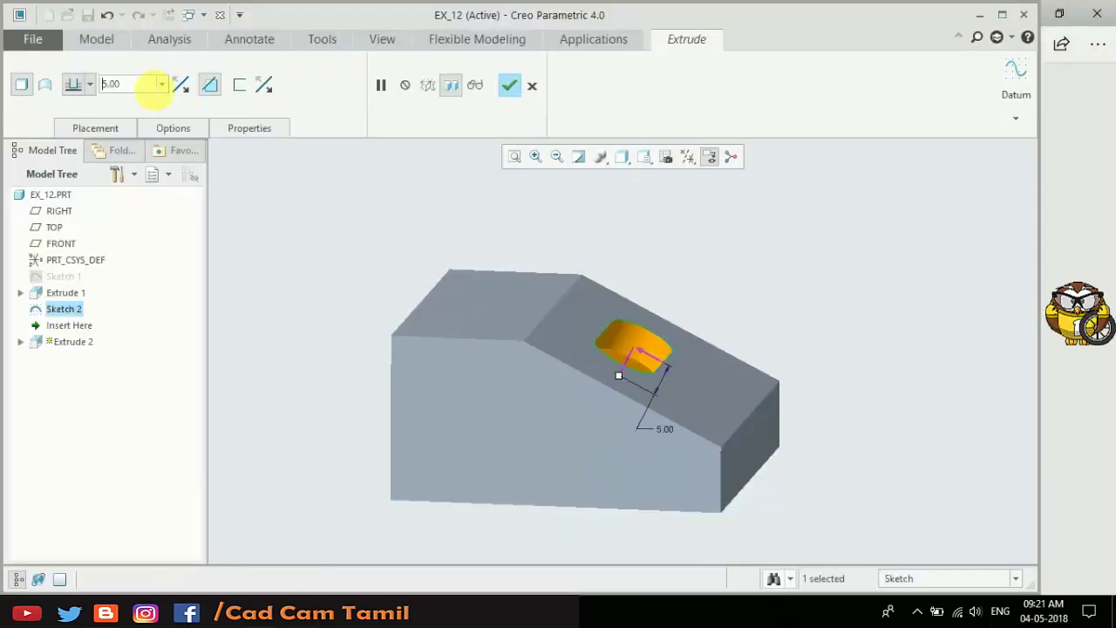
{"action": "left_click", "coordinate": [509, 84]}
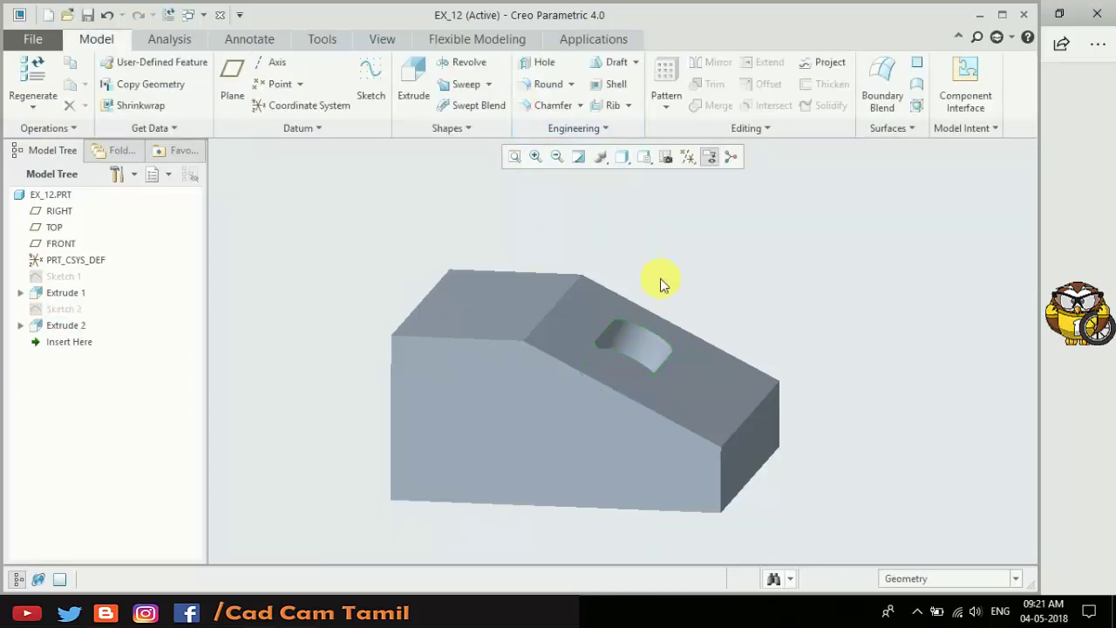
{"action": "mouse_move", "coordinate": [654, 279]}
{"action": "middle_mouse_down"}
{"action": "mouse_move", "coordinate": [625, 303]}
{"action": "mouse_move", "coordinate": [623, 270]}
{"action": "mouse_move", "coordinate": [655, 287]}
{"action": "mouse_move", "coordinate": [660, 264]}
{"action": "mouse_move", "coordinate": [636, 269]}
{"action": "mouse_move", "coordinate": [623, 256]}
{"action": "middle_mouse_up"}
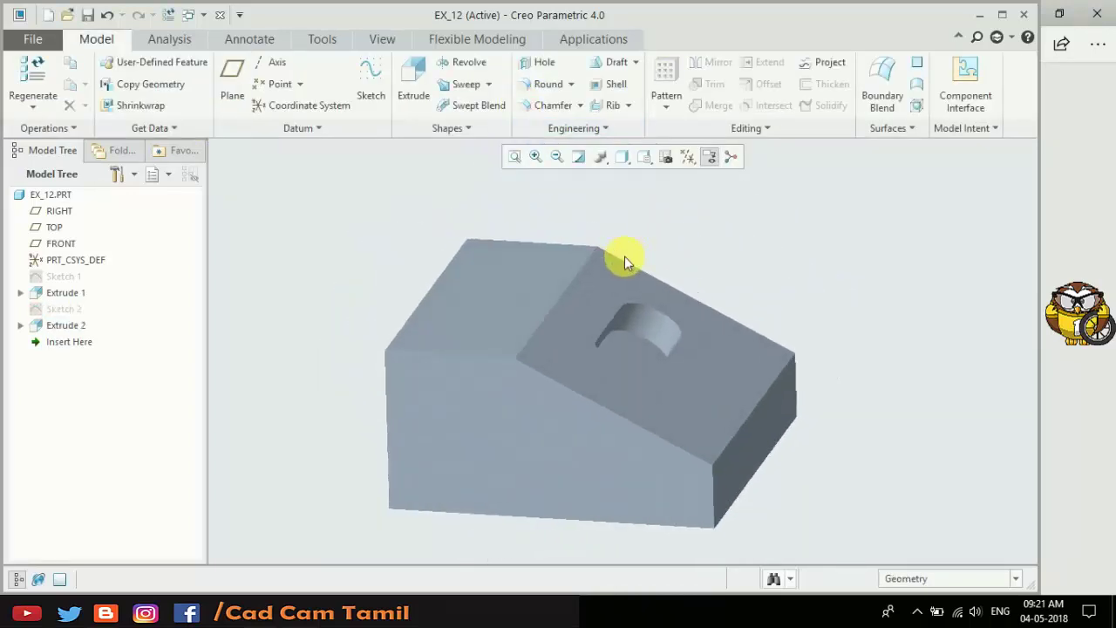
Step: Start a new drawing file named EX_12 with the default template turned off
{"action": "left_click", "coordinate": [55, 13]}
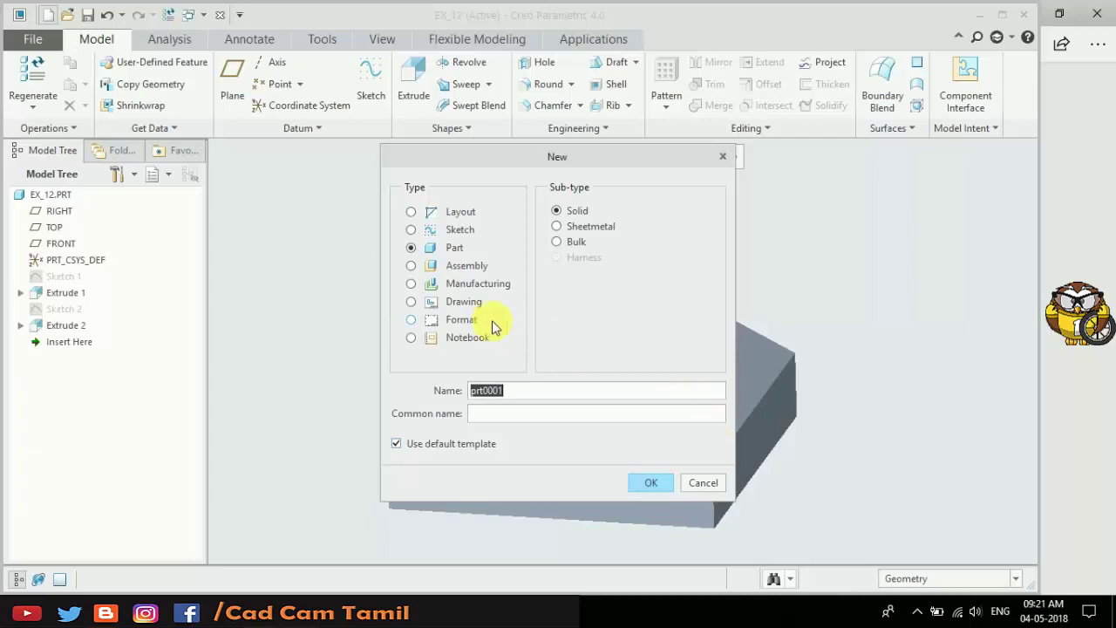
{"action": "left_click", "coordinate": [461, 304]}
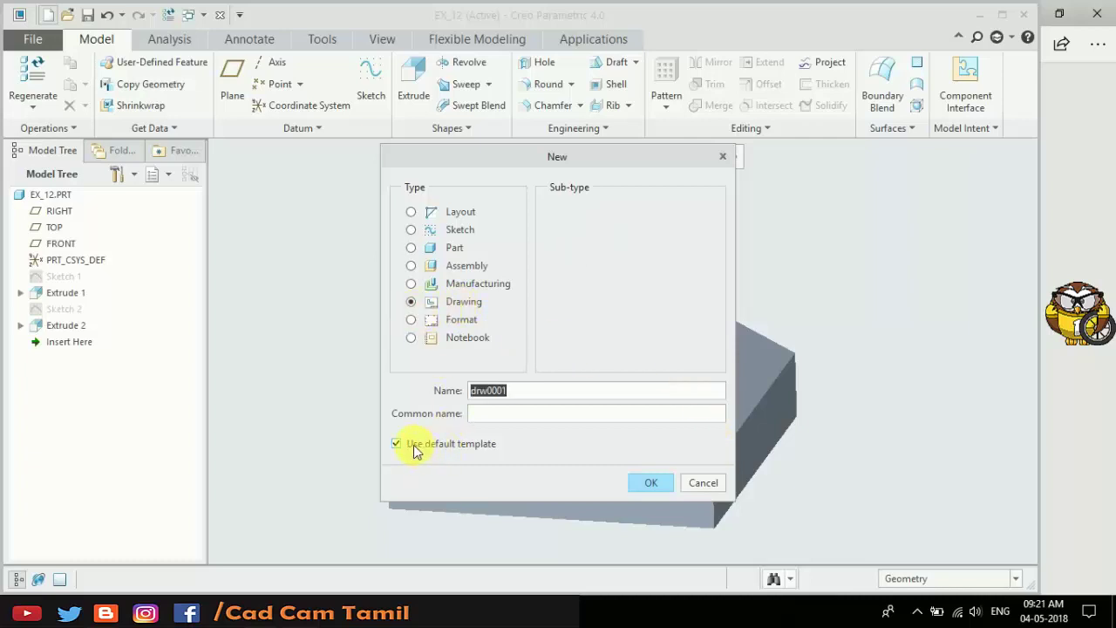
{"action": "type", "text": "Ex_12"}
{"action": "left_click", "coordinate": [485, 444]}
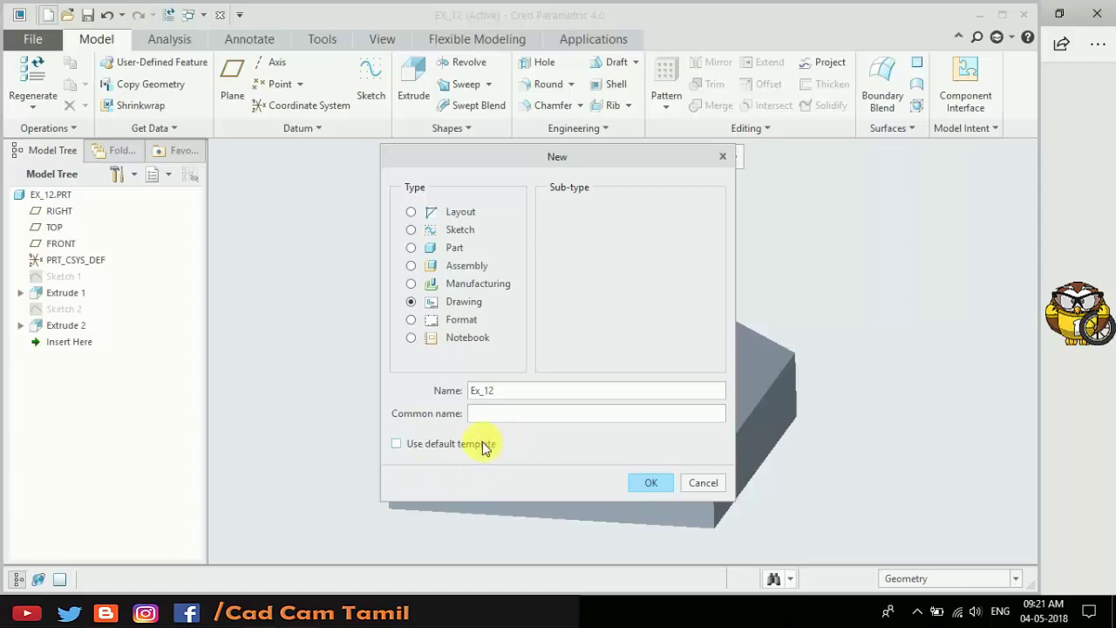
{"action": "left_click", "coordinate": [653, 482]}
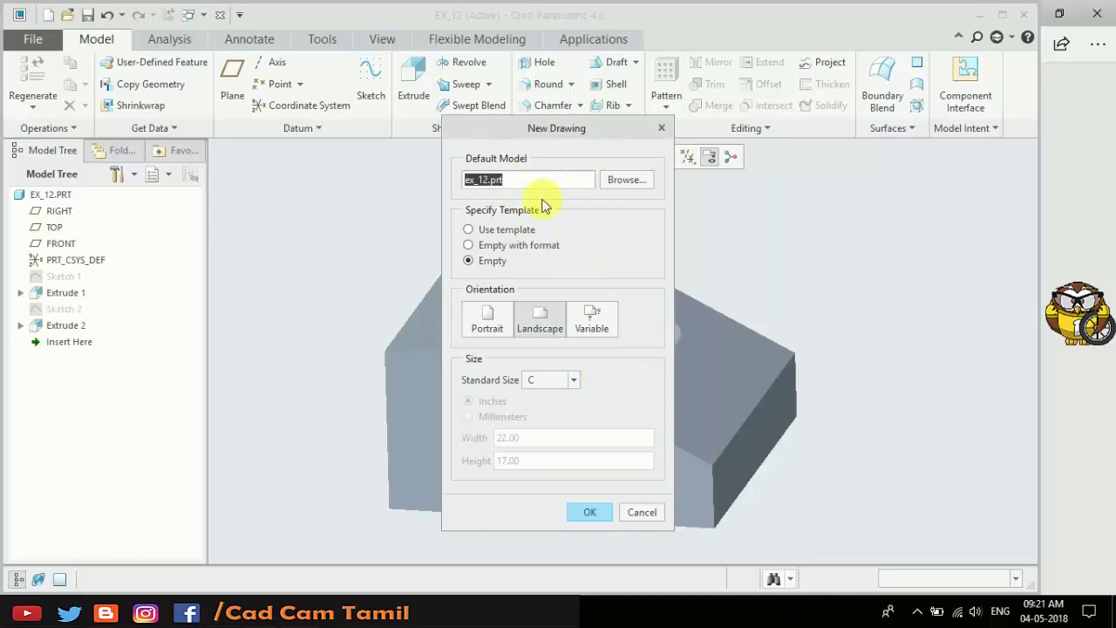
Step: Use ex_12.prt as the model on an empty landscape A4 sheet
{"action": "left_click", "coordinate": [527, 180]}
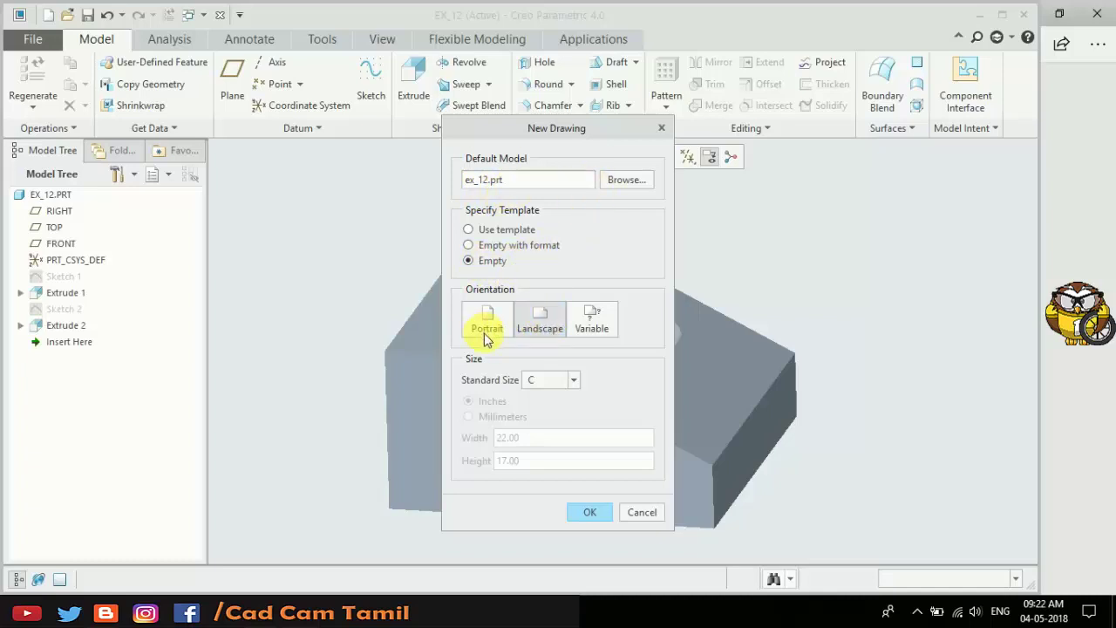
{"action": "left_click", "coordinate": [575, 379]}
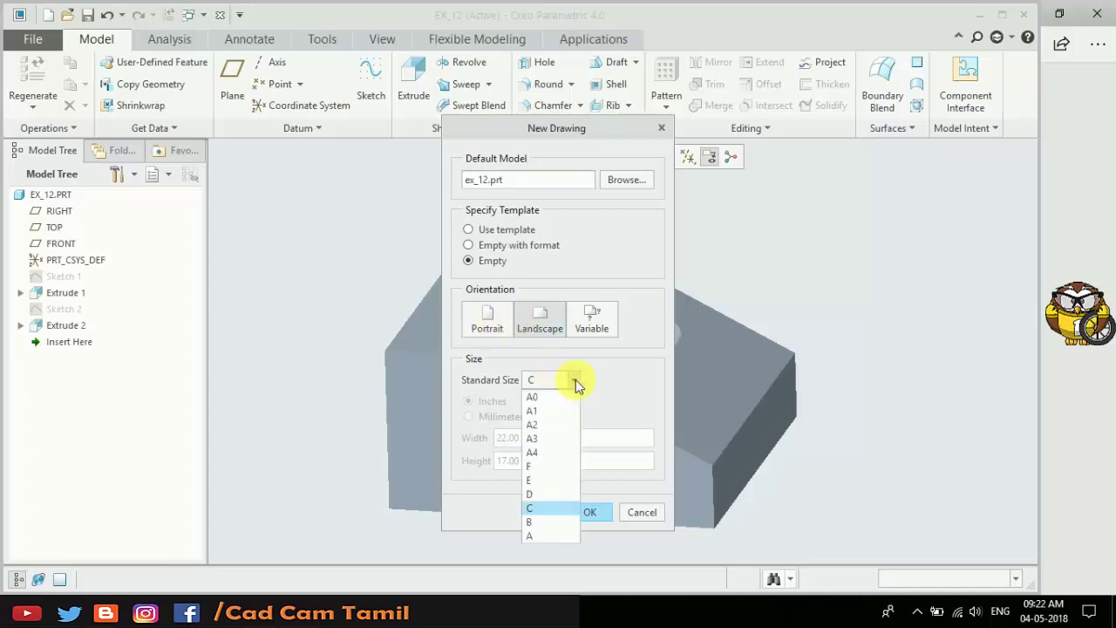
{"action": "left_click", "coordinate": [543, 453]}
{"action": "left_click", "coordinate": [590, 512]}
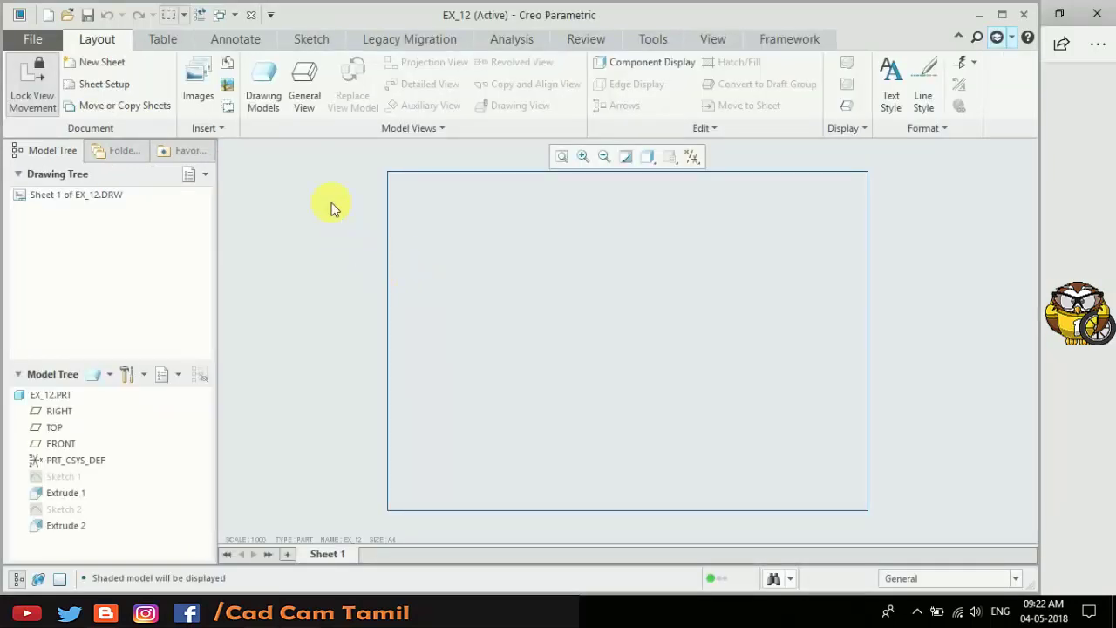
Step: Place a general view with FRONT orientation, new_view_1, in the middle of the sheet
{"action": "left_click", "coordinate": [309, 87]}
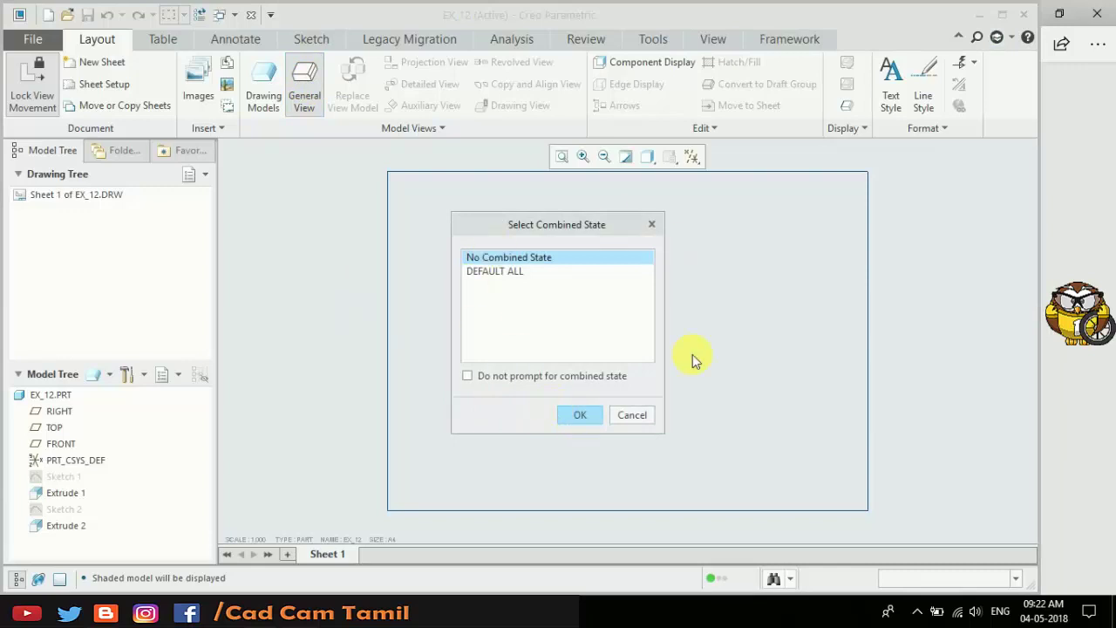
{"action": "left_click", "coordinate": [577, 416]}
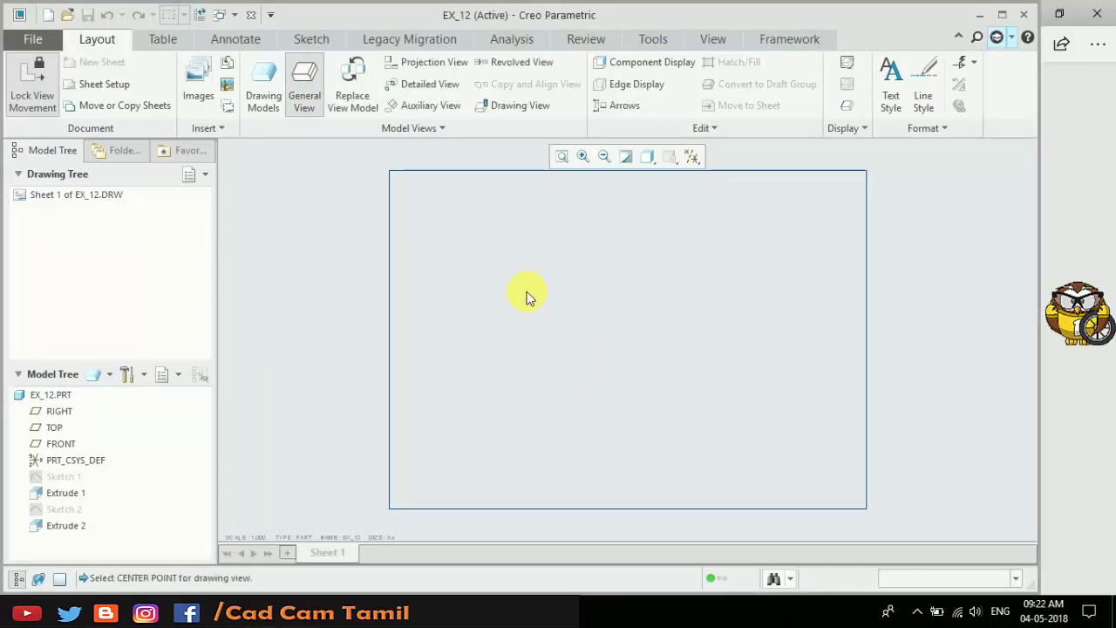
{"action": "left_click", "coordinate": [508, 390]}
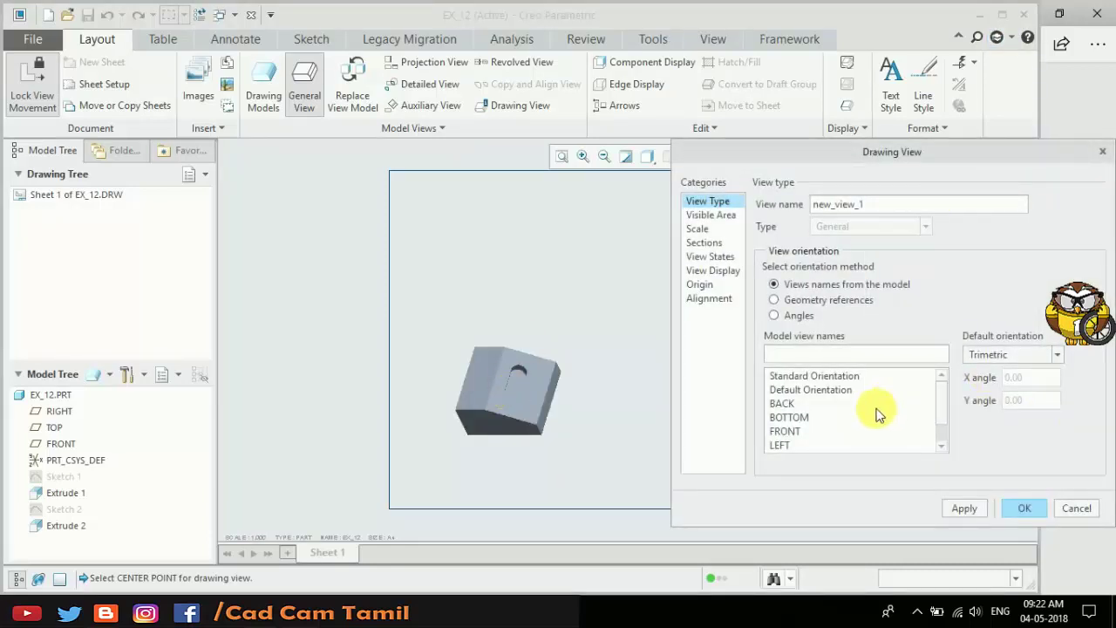
{"action": "left_click", "coordinate": [783, 431]}
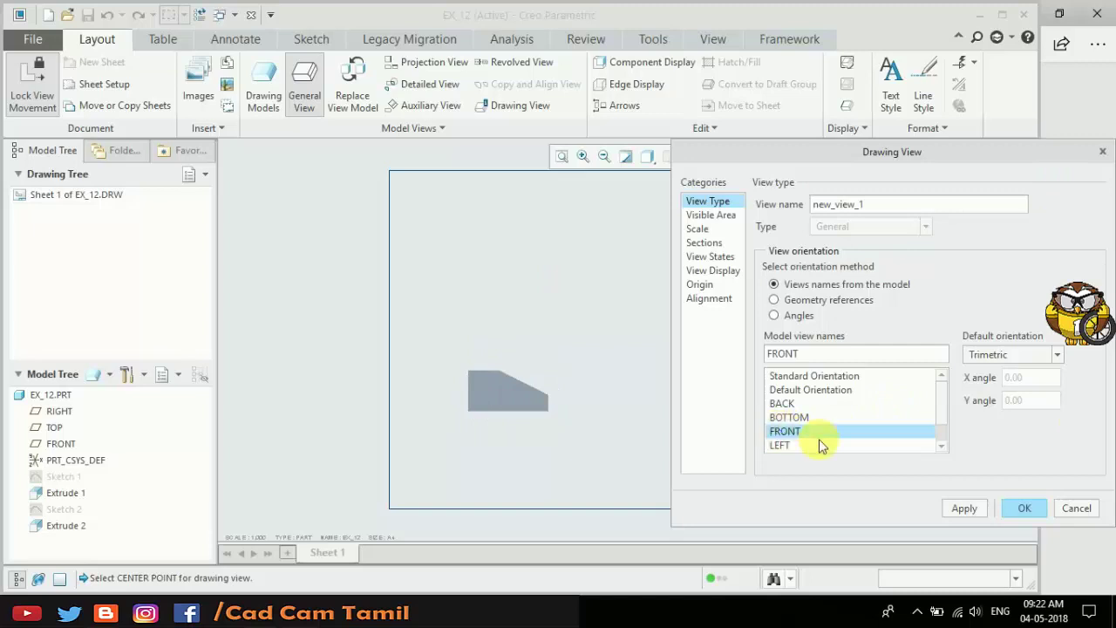
{"action": "left_click", "coordinate": [968, 510]}
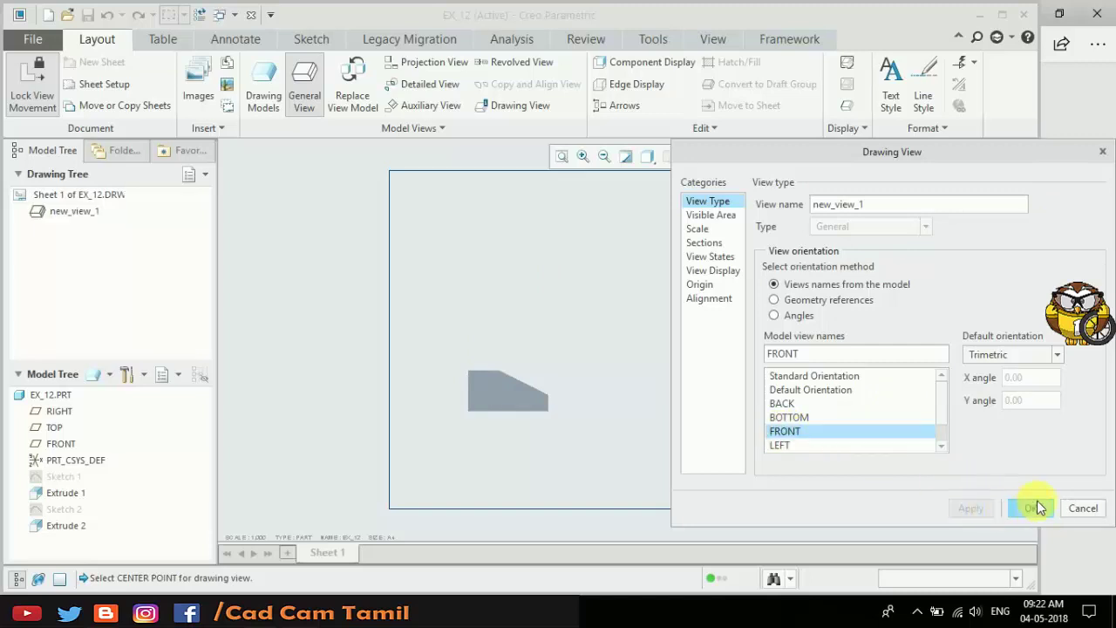
{"action": "left_click", "coordinate": [1025, 509]}
{"action": "left_click", "coordinate": [510, 447]}
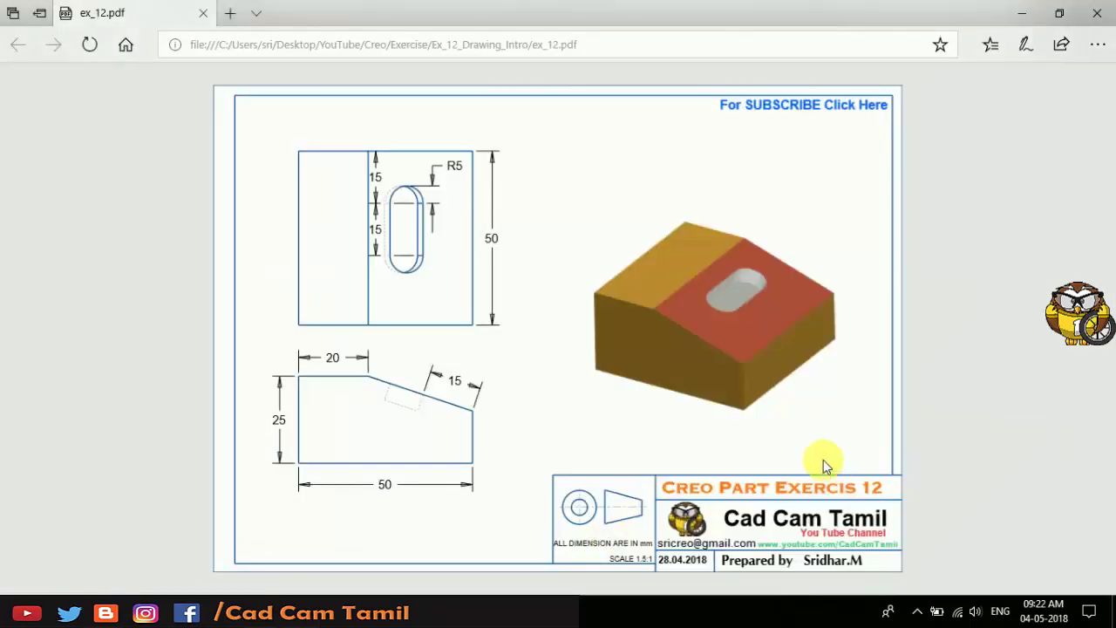
Step: Review ex_12.pdf in Edge, noting its SCALE 1.5:1, then return to the Creo drawing
{"action": "scroll", "coordinate": [785, 466], "scroll_direction": "down", "scroll_amount": 1, "text": "ctrl"}
{"action": "scroll", "coordinate": [723, 477], "scroll_direction": "up", "scroll_amount": 3, "text": "ctrl"}
{"action": "scroll", "coordinate": [703, 479], "scroll_direction": "up", "scroll_amount": 1, "text": "ctrl"}
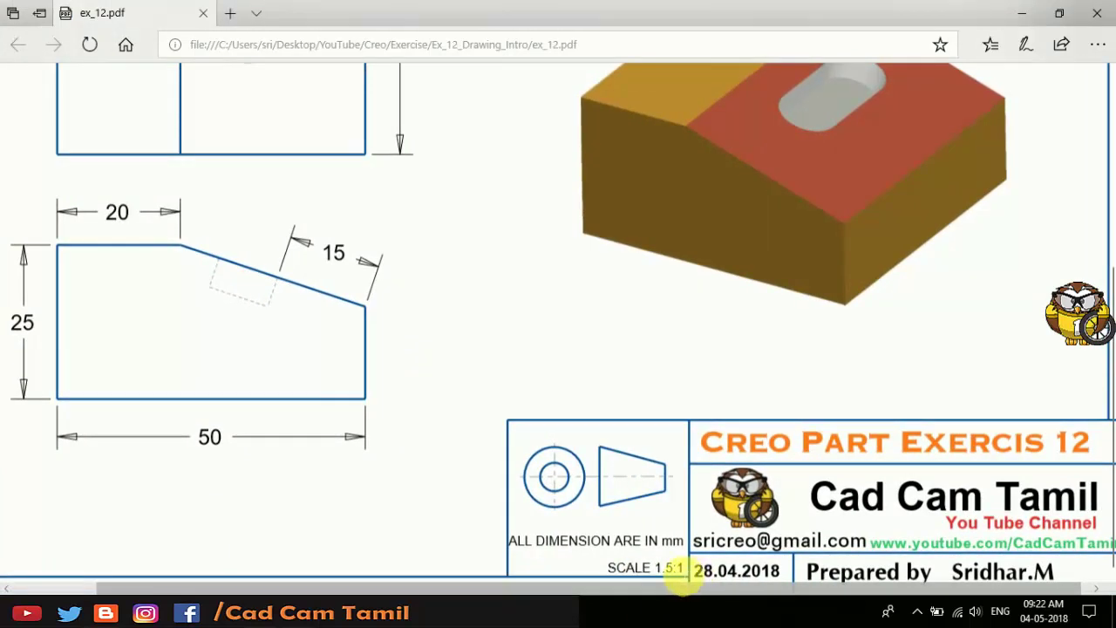
{"action": "left_click_drag", "start_coordinate": [688, 571], "coordinate": [663, 563]}
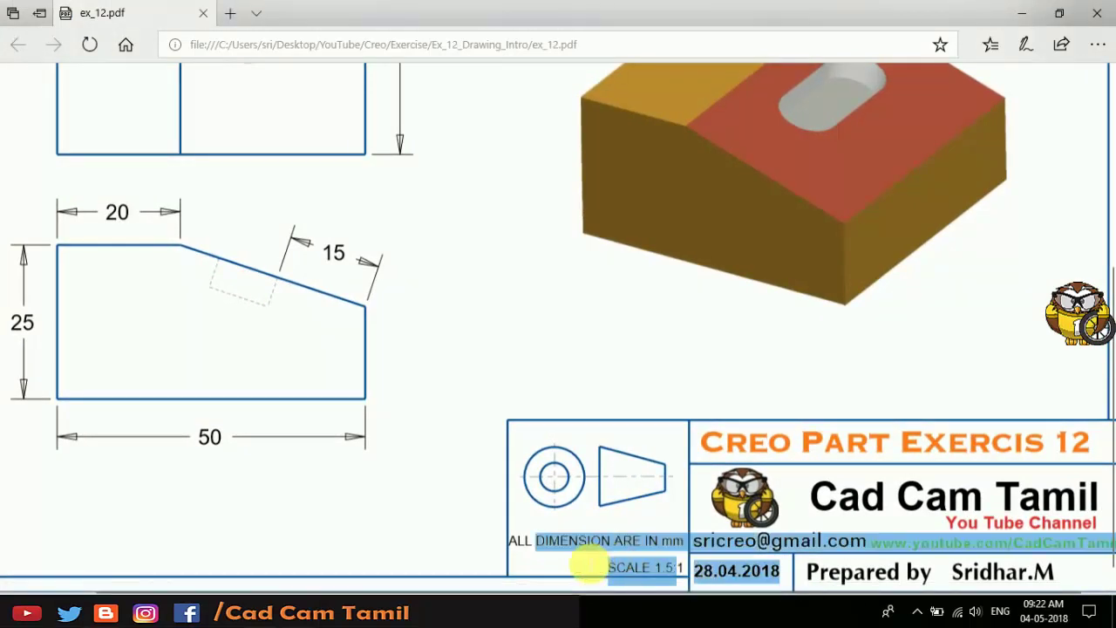
{"action": "scroll", "coordinate": [531, 339], "scroll_direction": "down", "scroll_amount": 1, "text": "ctrl"}
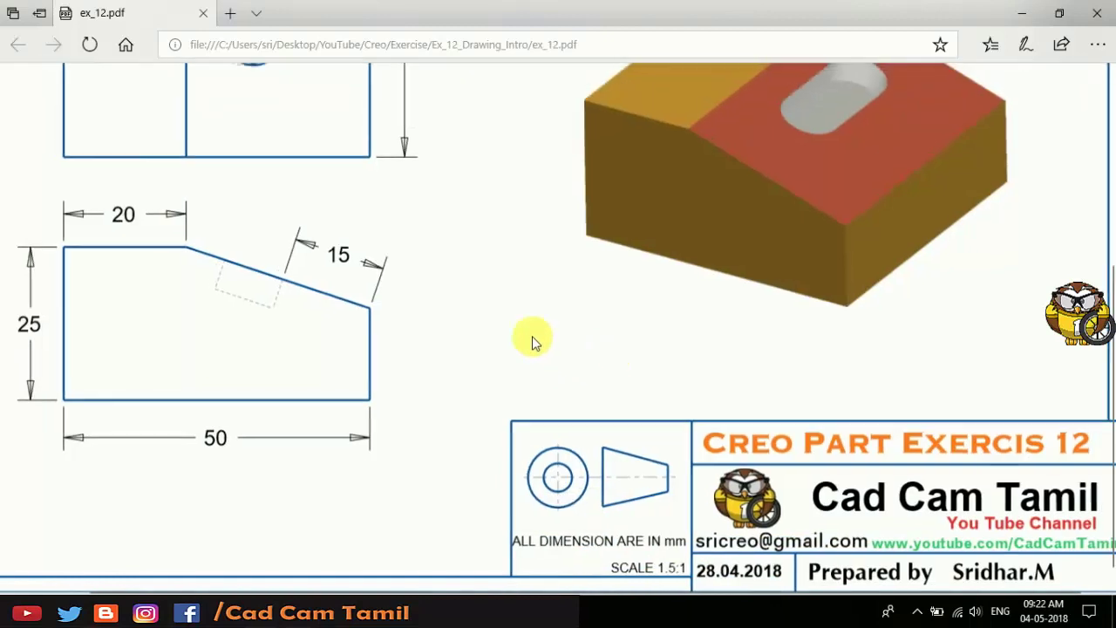
{"action": "scroll", "coordinate": [438, 443], "scroll_direction": "down", "scroll_amount": 2, "text": "ctrl"}
{"action": "mouse_move", "coordinate": [382, 593]}
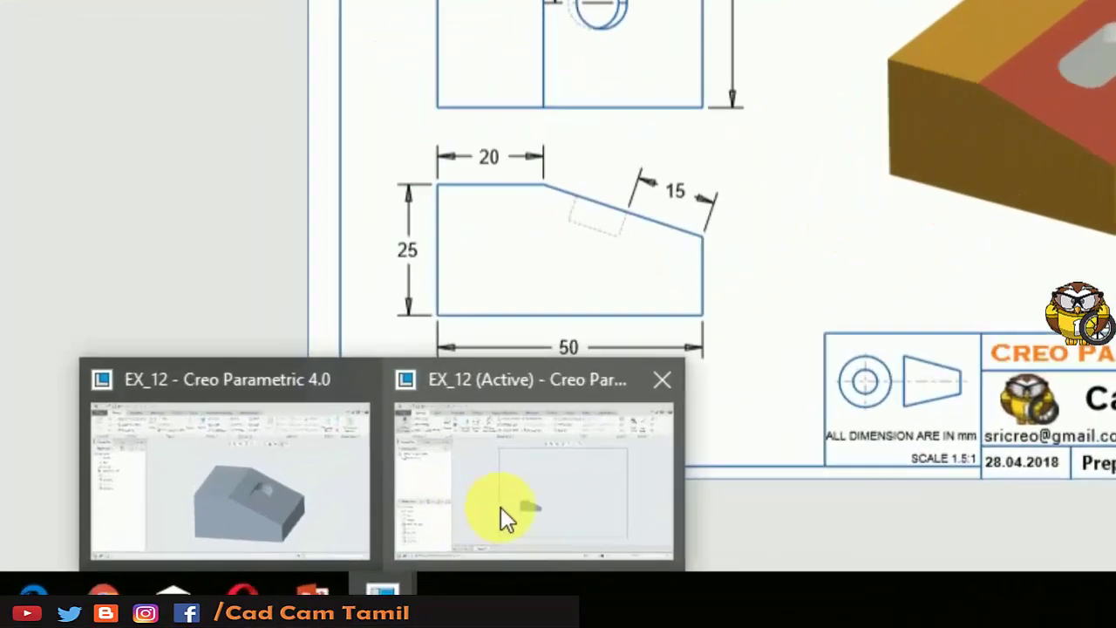
{"action": "left_click", "coordinate": [366, 563]}
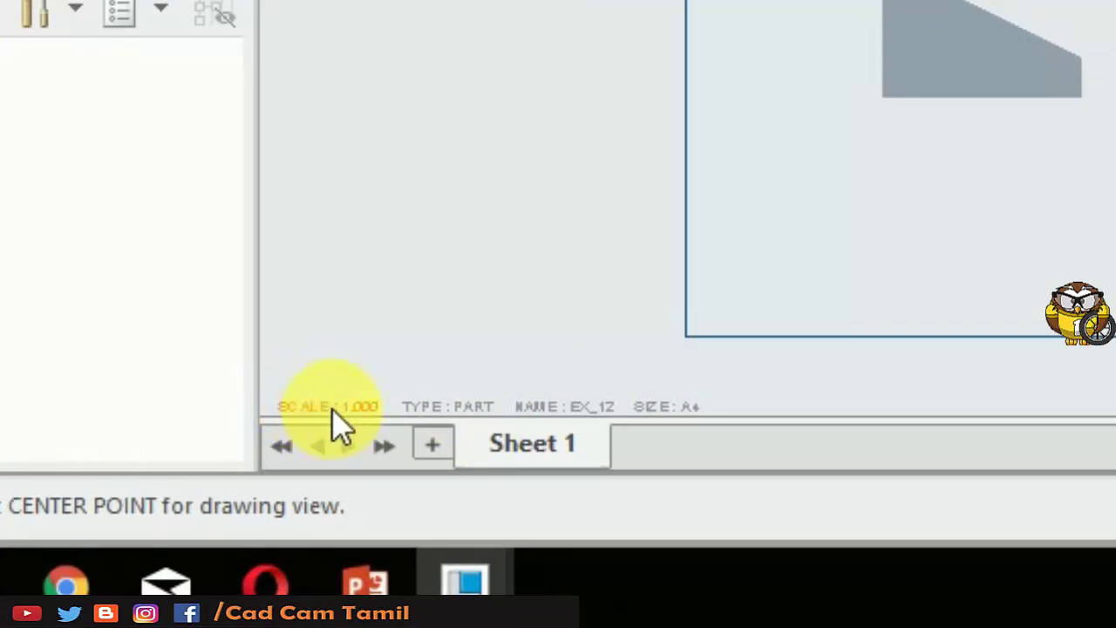
Step: Set the sheet scale to 1.5 and project a top view, top_3, above the front view
{"action": "left_click", "coordinate": [338, 416]}
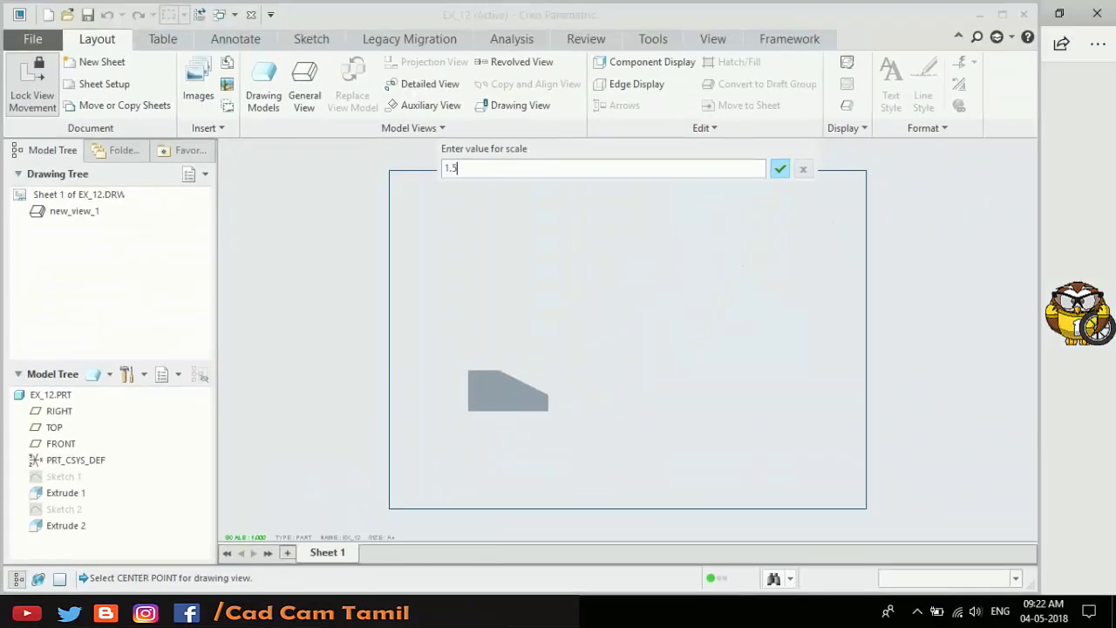
{"action": "type", "text": "1.5"}
{"action": "key", "text": "Return"}
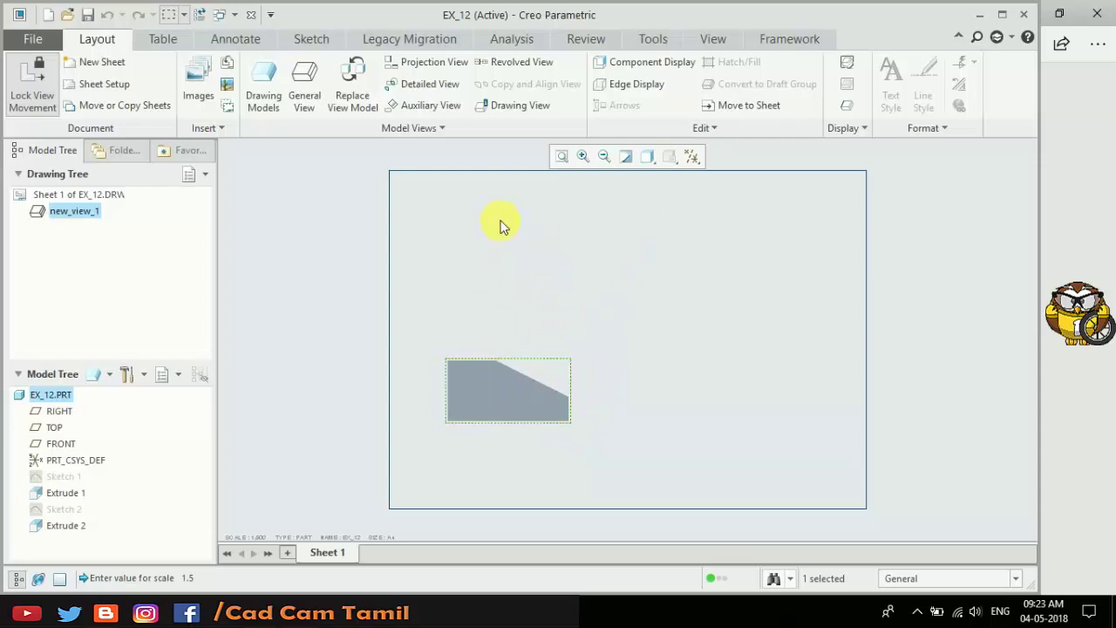
{"action": "left_click", "coordinate": [454, 68]}
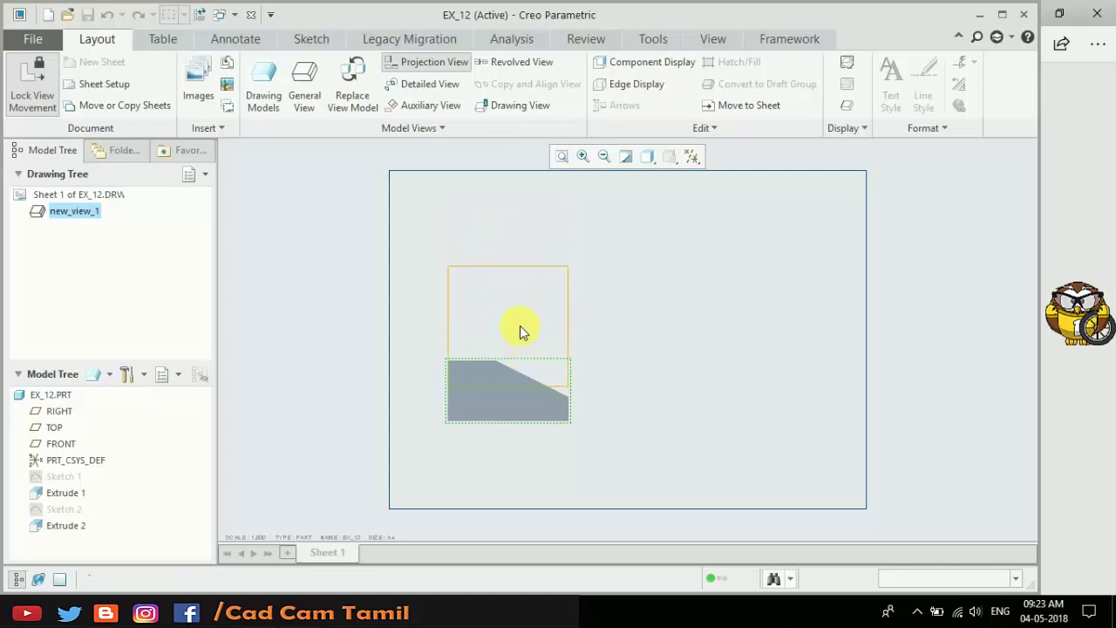
{"action": "left_click", "coordinate": [594, 270]}
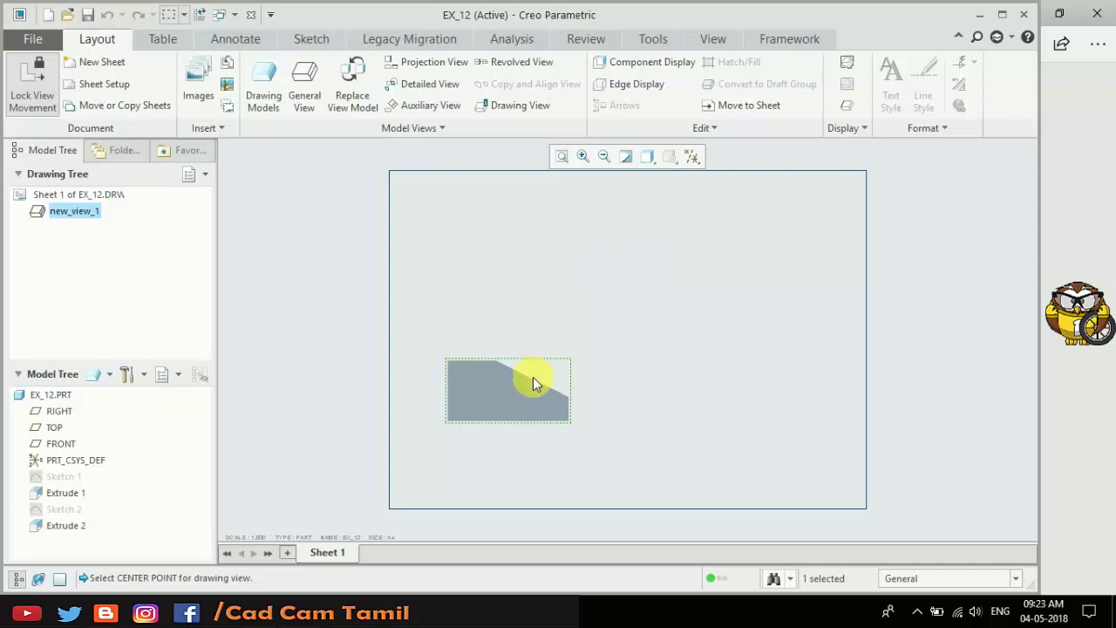
{"action": "right_click", "coordinate": [533, 380]}
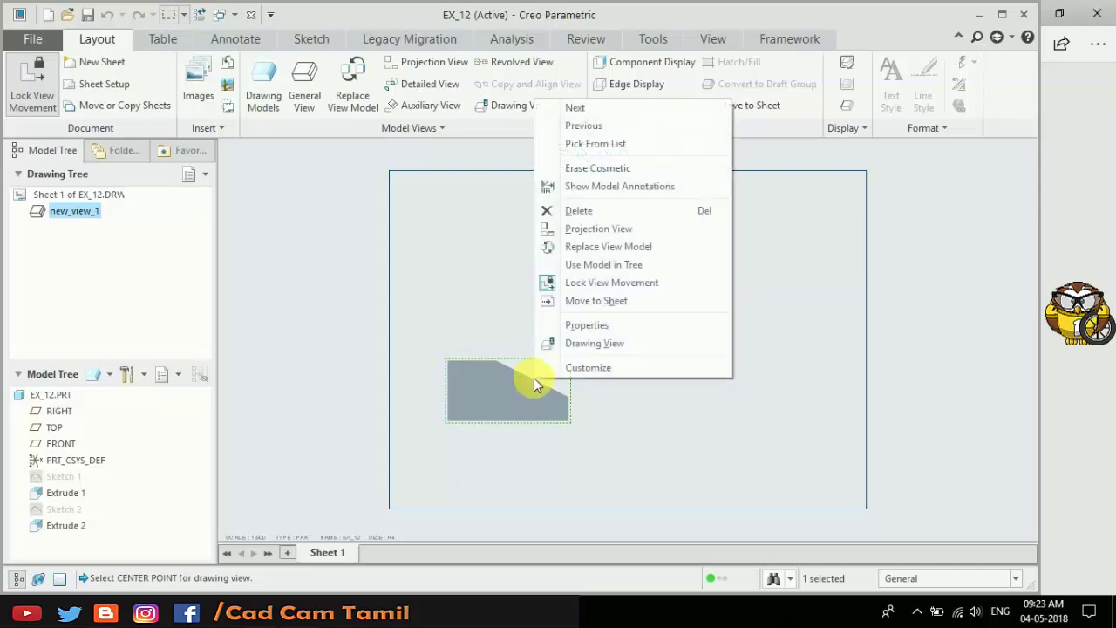
{"action": "left_click", "coordinate": [631, 229]}
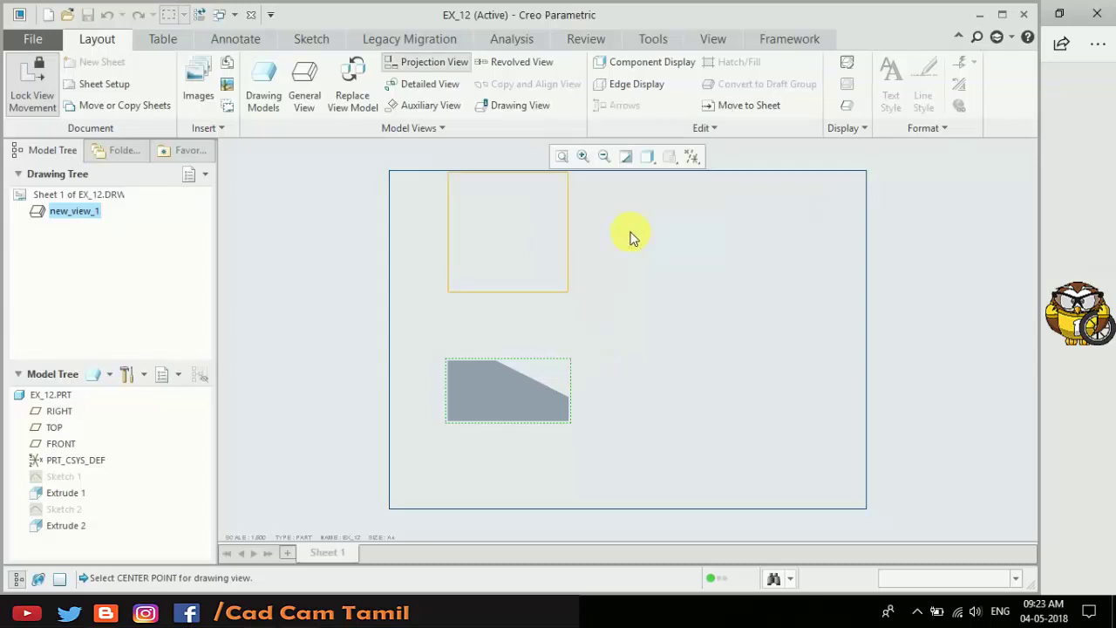
{"action": "left_click", "coordinate": [553, 261]}
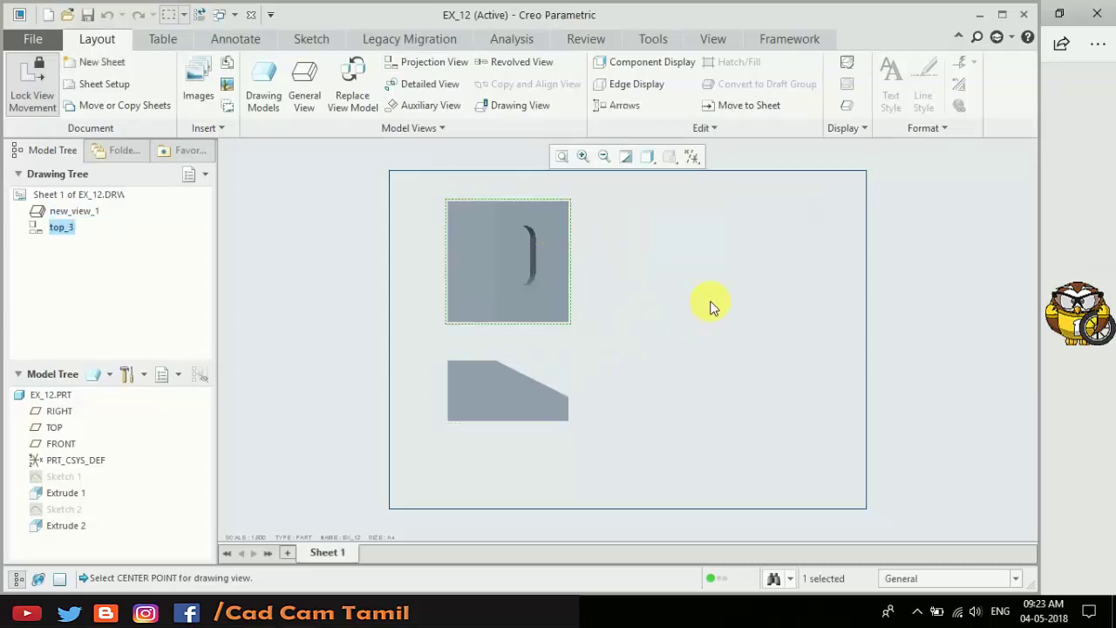
{"action": "left_click", "coordinate": [774, 266]}
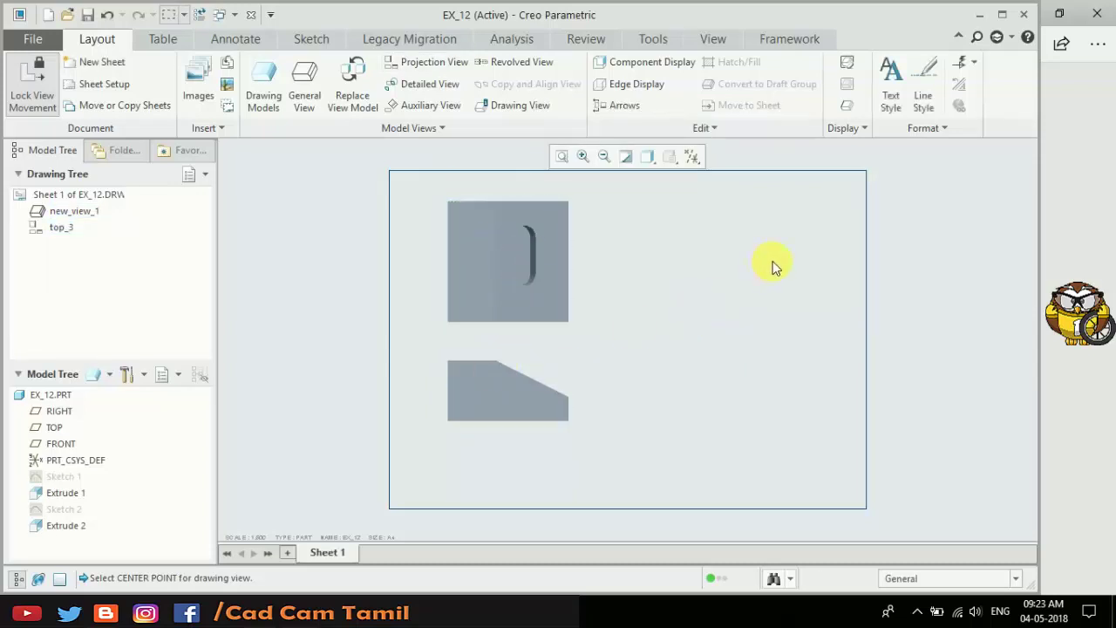
{"action": "left_click", "coordinate": [692, 157]}
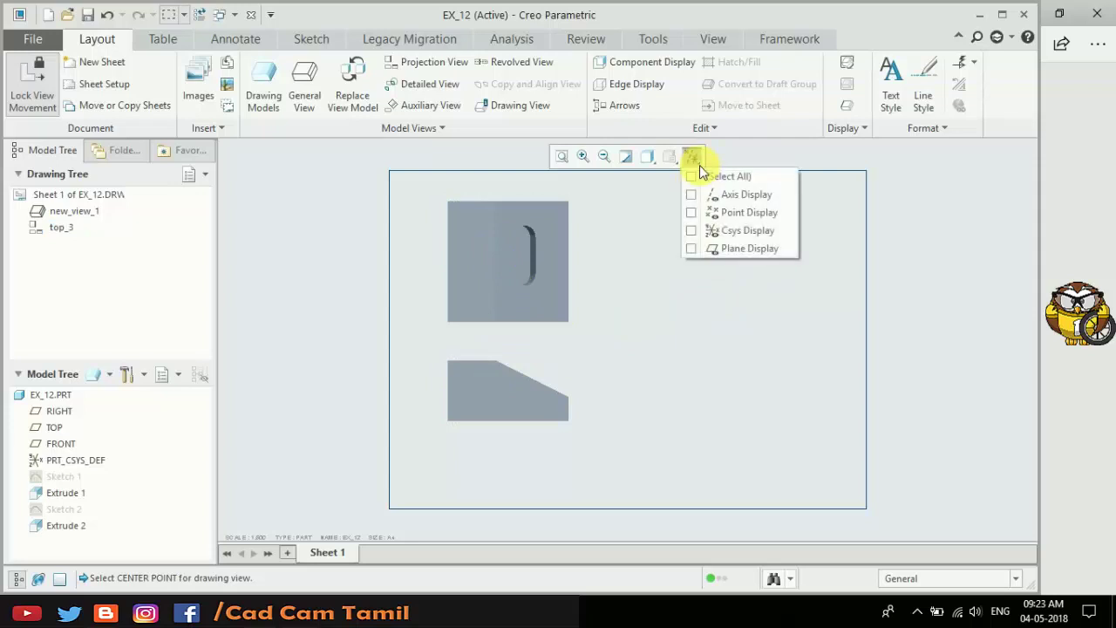
{"action": "left_click", "coordinate": [655, 163]}
Step: Switch both views to wireframe display and select the front view for annotating
{"action": "left_click", "coordinate": [667, 266]}
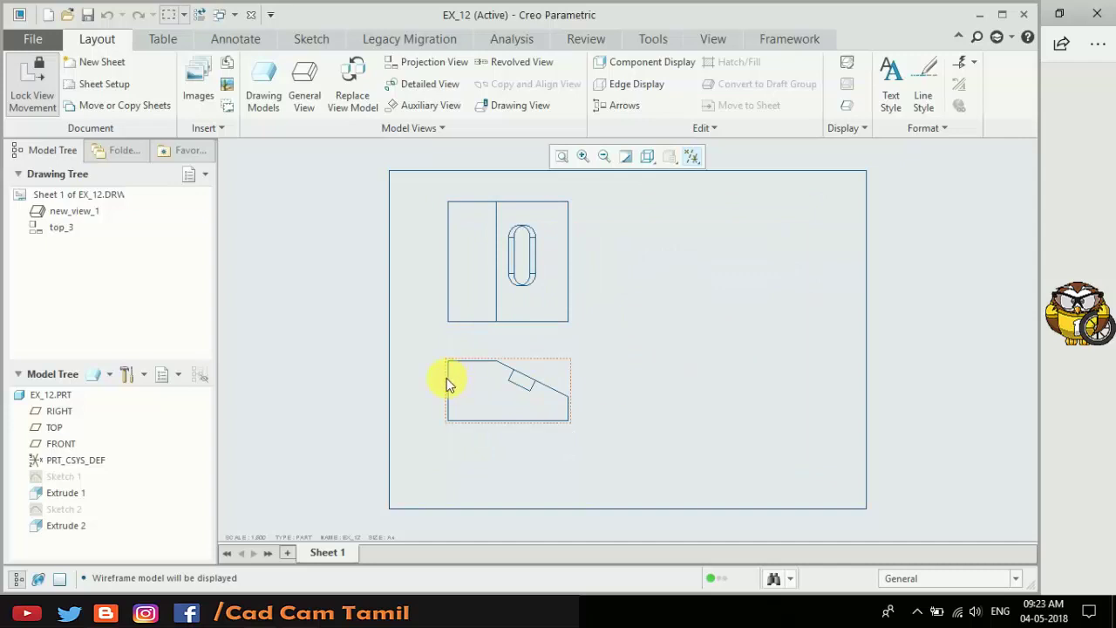
{"action": "scroll", "coordinate": [465, 259], "scroll_direction": "down", "scroll_amount": 1}
{"action": "scroll", "coordinate": [493, 253], "scroll_direction": "down", "scroll_amount": 2}
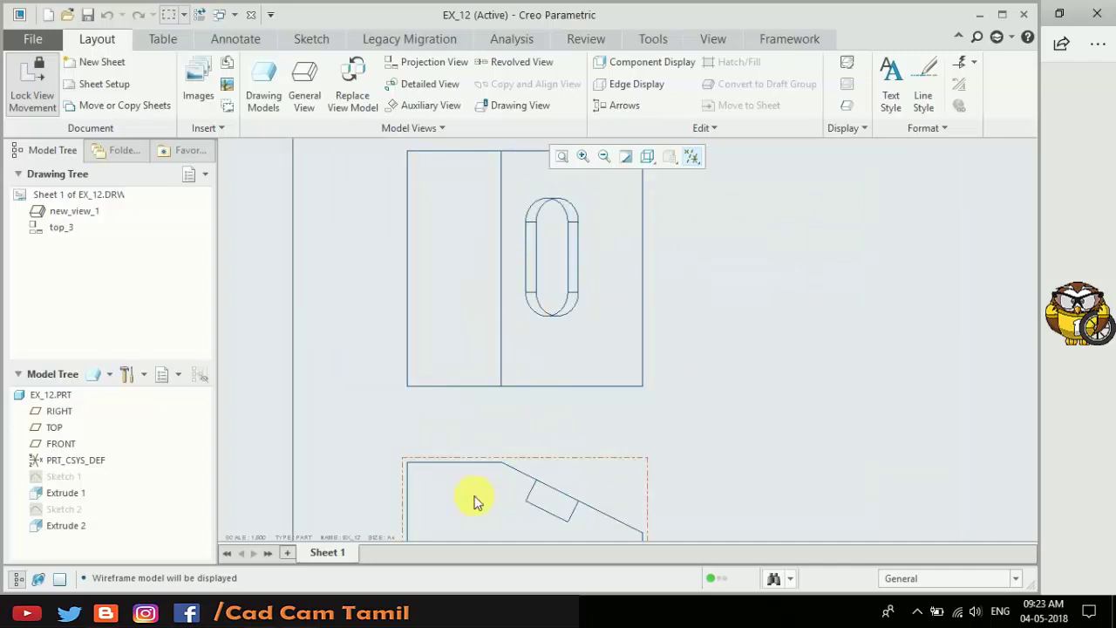
{"action": "scroll", "coordinate": [528, 357], "scroll_direction": "down", "scroll_amount": 2}
{"action": "scroll", "coordinate": [535, 374], "scroll_direction": "up", "scroll_amount": 5}
{"action": "scroll", "coordinate": [481, 480], "scroll_direction": "down", "scroll_amount": 2}
{"action": "scroll", "coordinate": [523, 410], "scroll_direction": "down", "scroll_amount": 2}
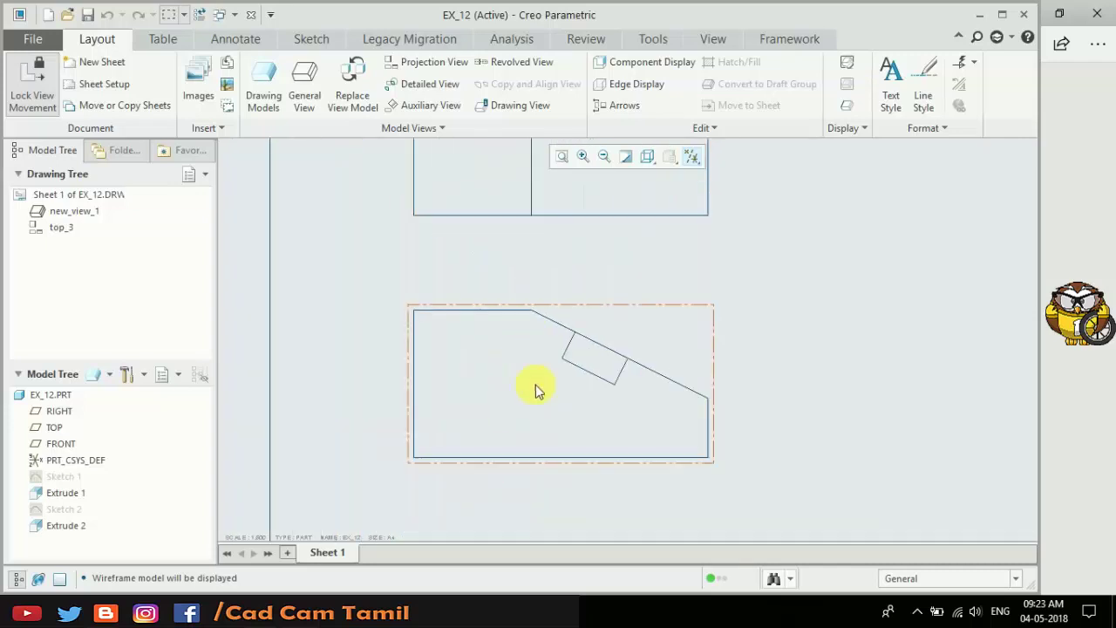
{"action": "scroll", "coordinate": [505, 401], "scroll_direction": "down", "scroll_amount": 1}
{"action": "left_click", "coordinate": [539, 384]}
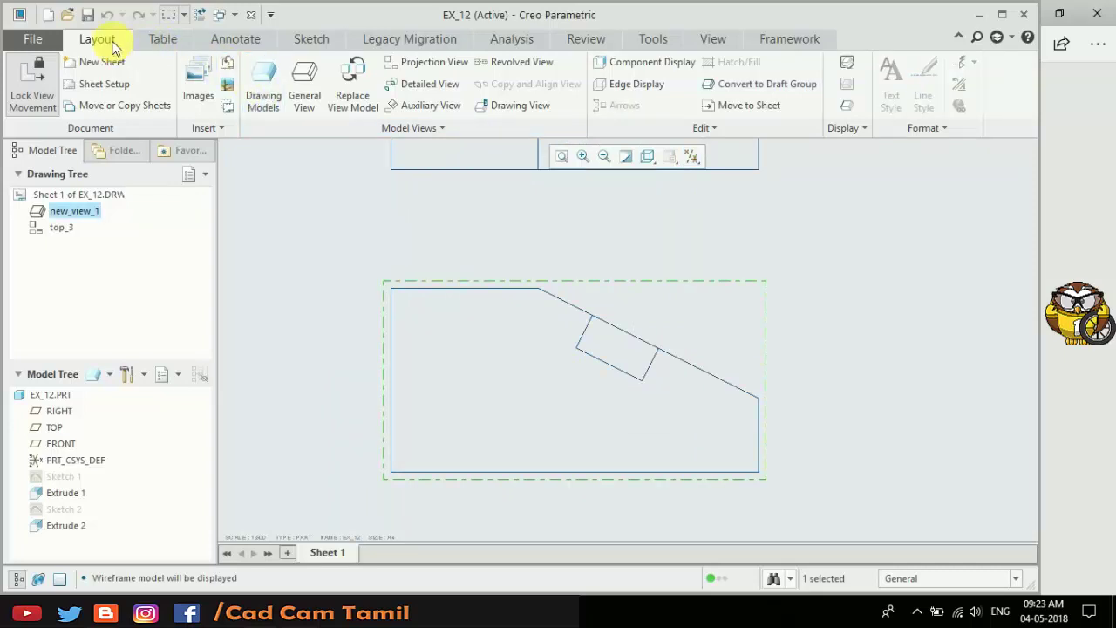
{"action": "left_click", "coordinate": [226, 43]}
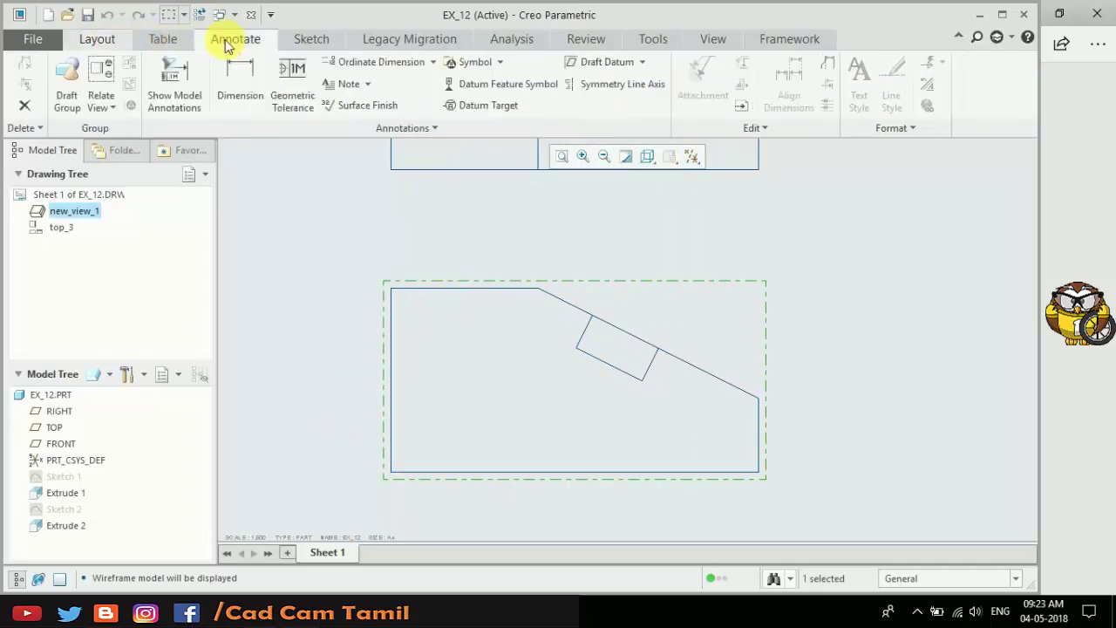
Step: Show the 20, 25 and 50 model dimensions on the front view
{"action": "left_click", "coordinate": [183, 87]}
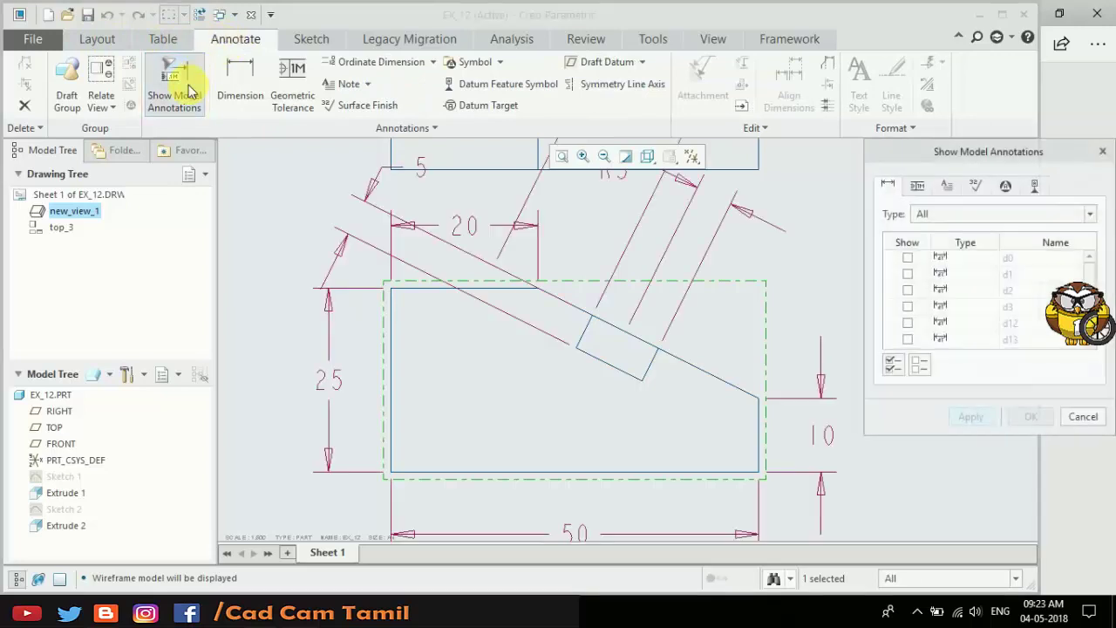
{"action": "scroll", "coordinate": [478, 390], "scroll_direction": "up", "scroll_amount": 1}
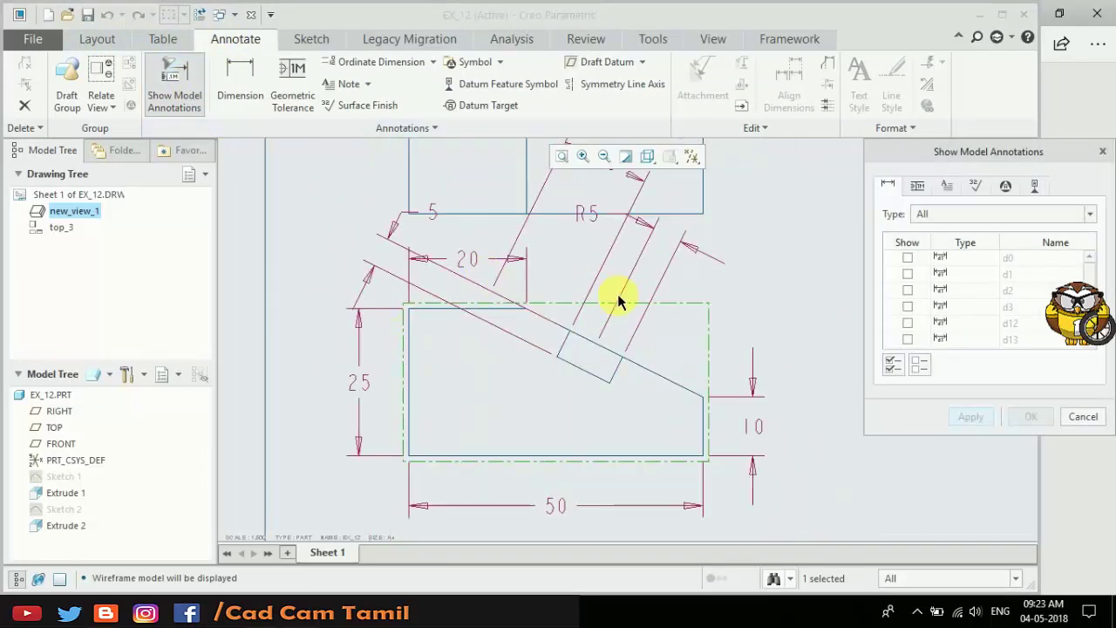
{"action": "left_click", "coordinate": [754, 468]}
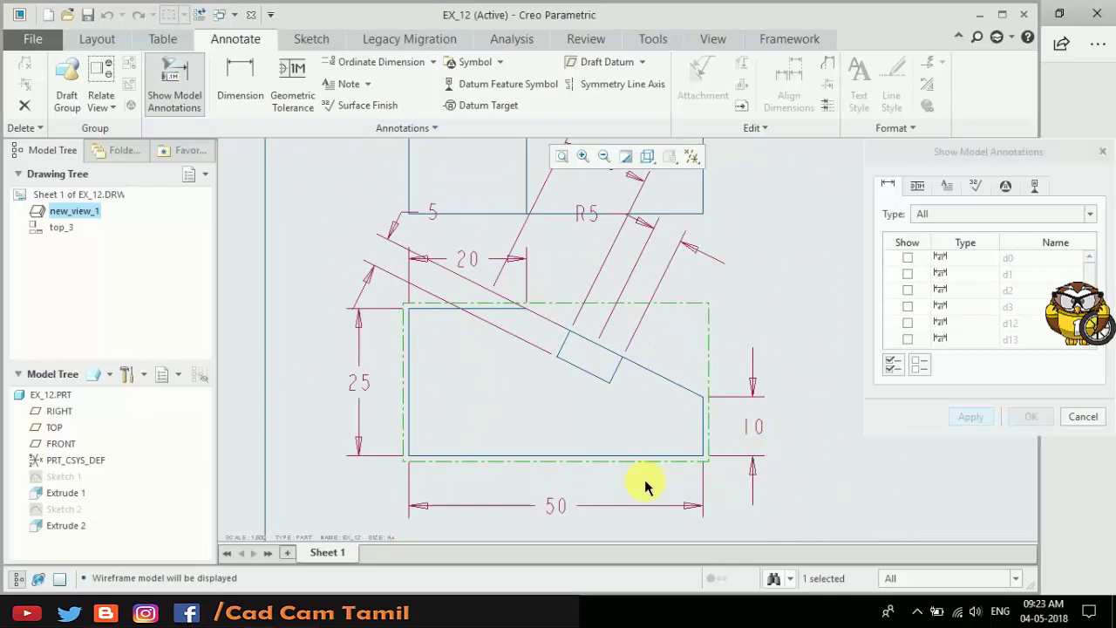
{"action": "left_click", "coordinate": [360, 391]}
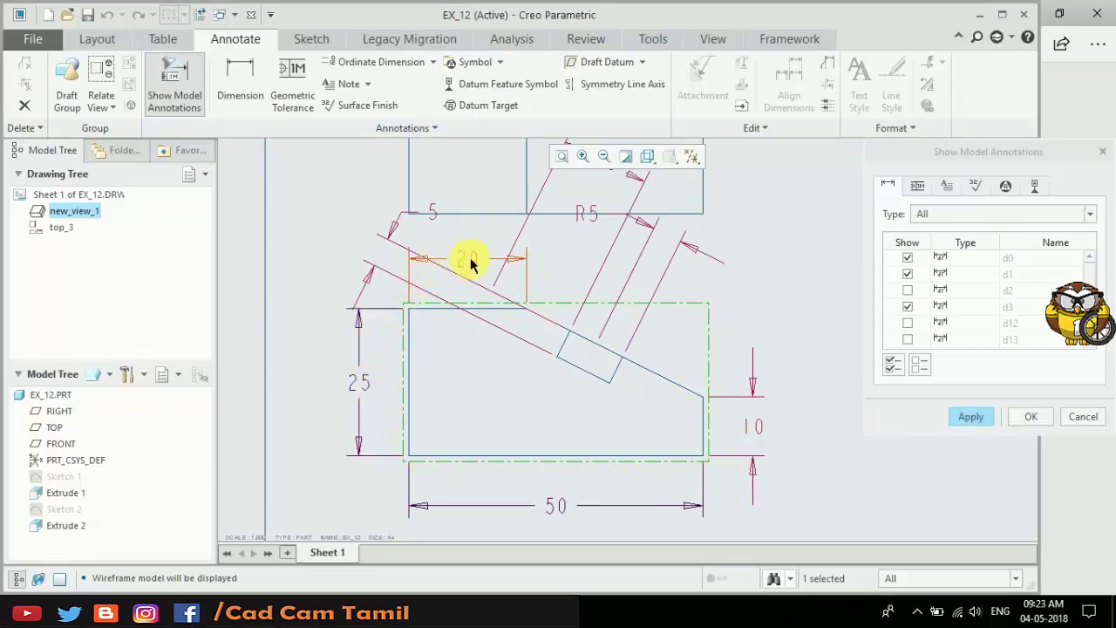
{"action": "left_click", "coordinate": [977, 425]}
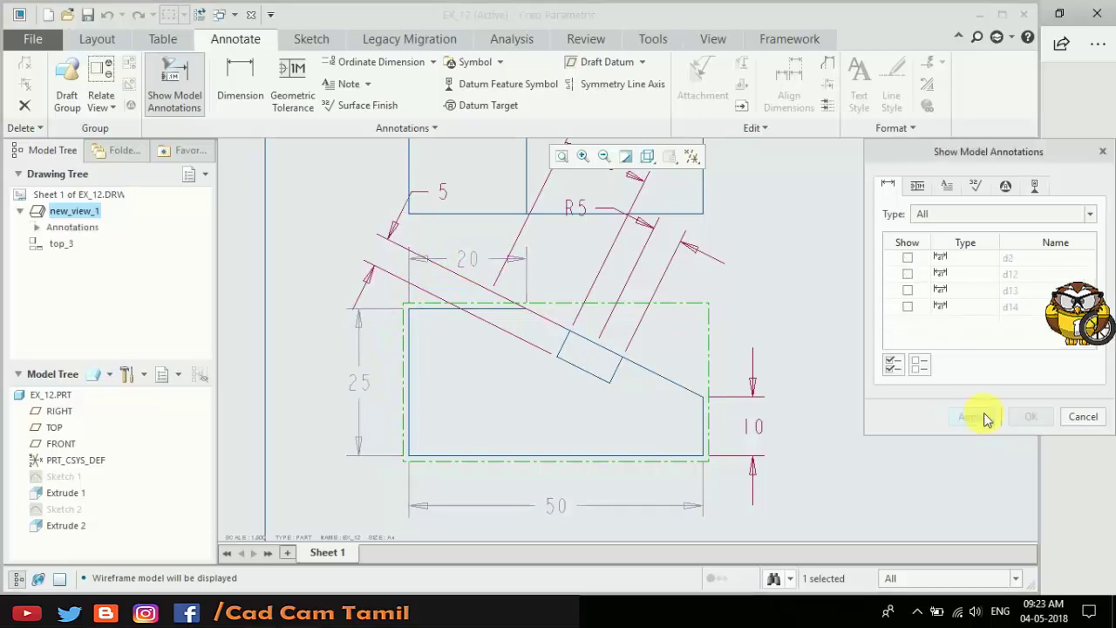
{"action": "left_click", "coordinate": [1069, 421]}
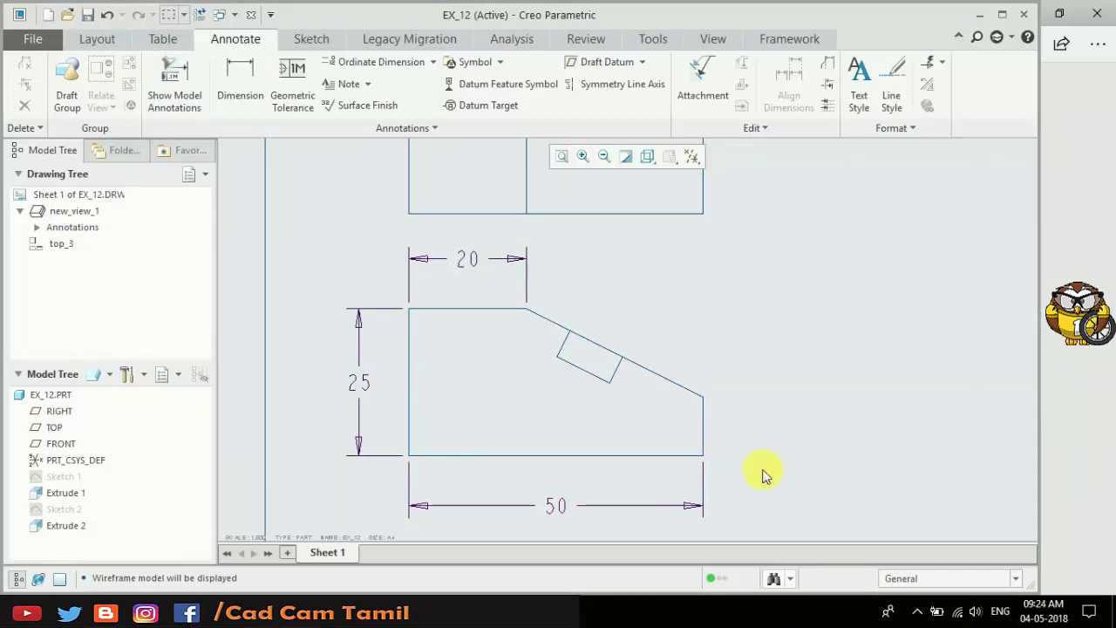
Step: Add a 10 dimension to the front view's right vertical edge
{"action": "left_click", "coordinate": [240, 87]}
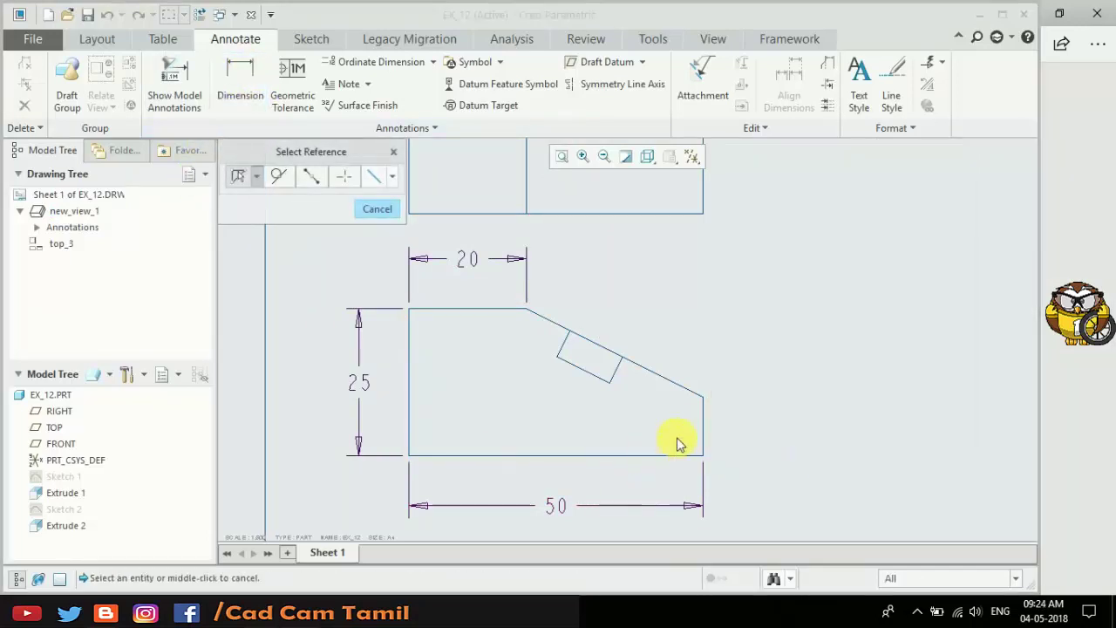
{"action": "left_click", "coordinate": [703, 425]}
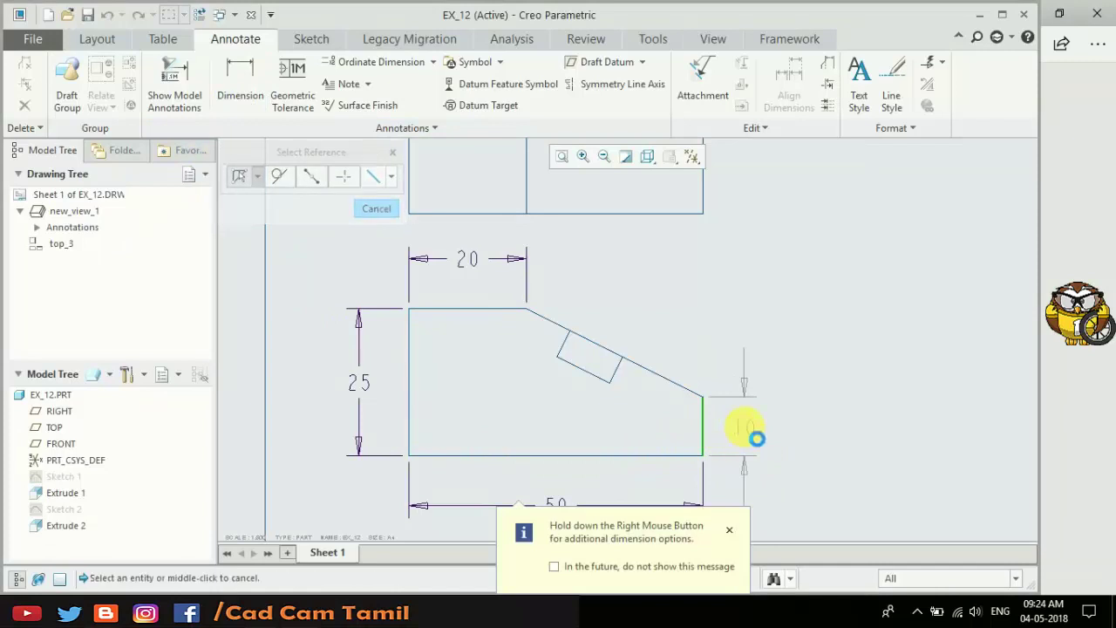
{"action": "middle_click", "coordinate": [757, 433]}
{"action": "middle_click", "coordinate": [881, 442]}
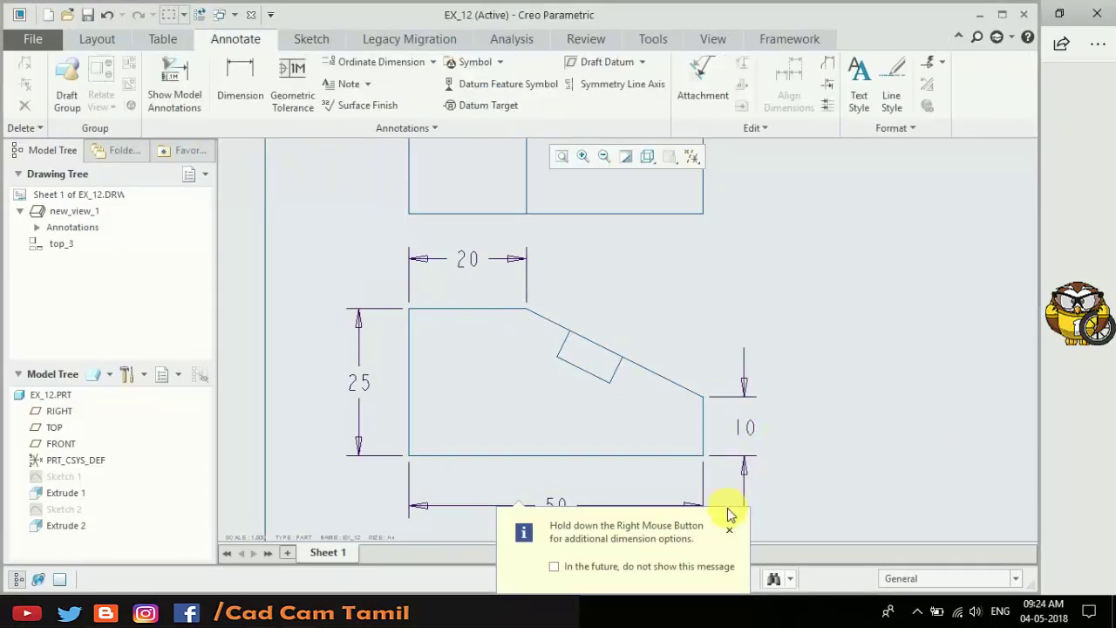
Step: Move the 25, 50 and 10 front-view dimensions closer to the view
{"action": "left_click", "coordinate": [730, 530]}
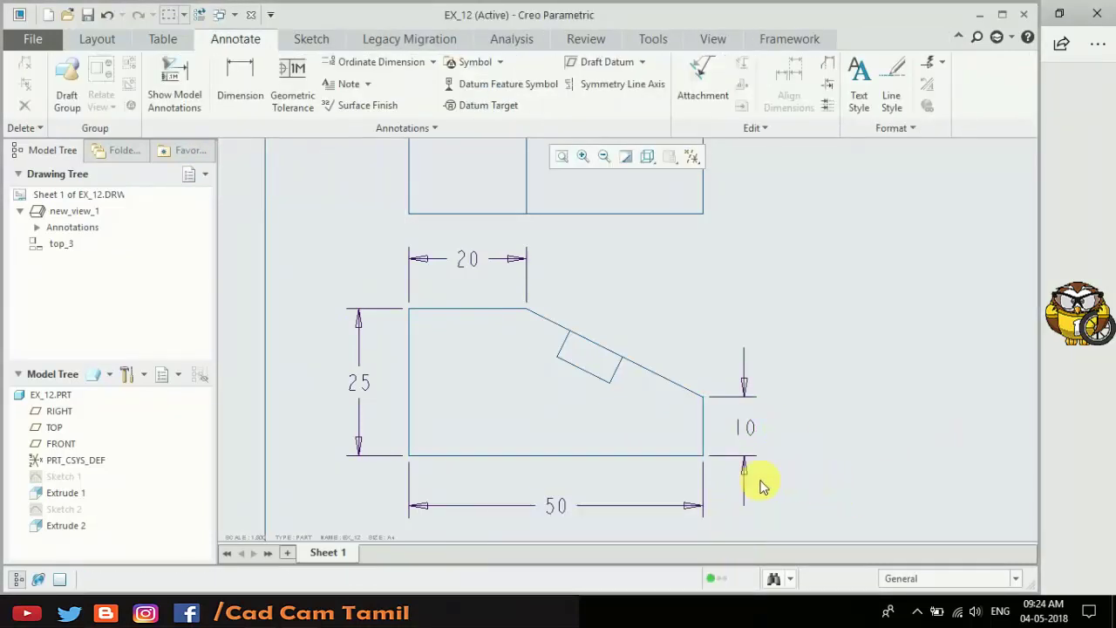
{"action": "left_click", "coordinate": [469, 268]}
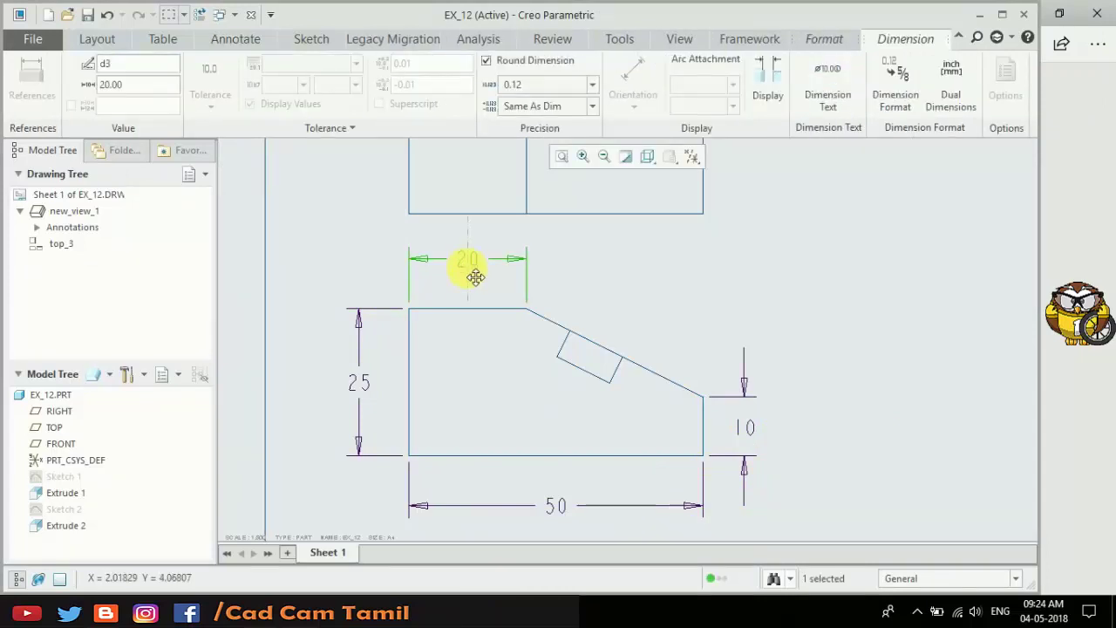
{"action": "left_click", "coordinate": [359, 389]}
{"action": "left_click_drag", "start_coordinate": [361, 392], "coordinate": [374, 392]}
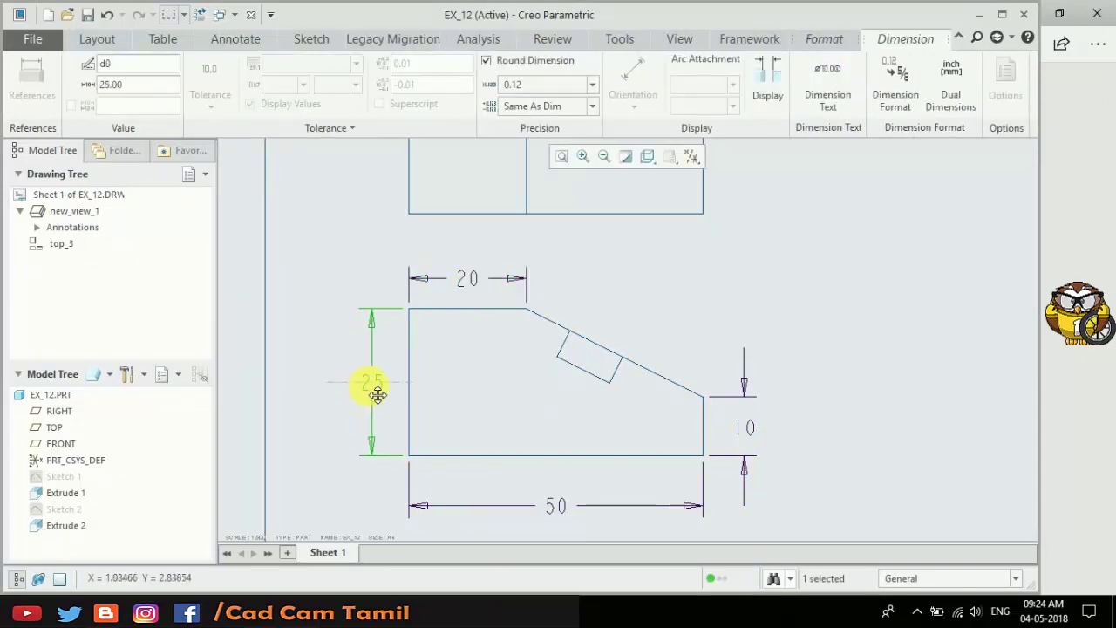
{"action": "left_click", "coordinate": [551, 513]}
{"action": "left_click_drag", "start_coordinate": [555, 508], "coordinate": [549, 494]}
{"action": "left_click", "coordinate": [745, 440]}
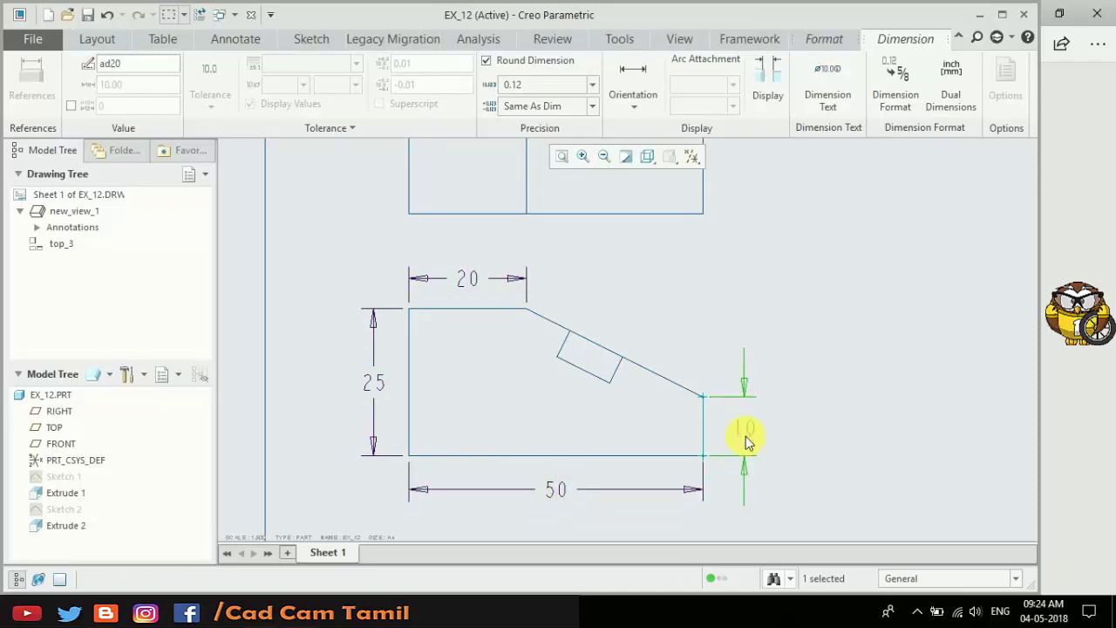
{"action": "left_click_drag", "start_coordinate": [755, 438], "coordinate": [746, 435]}
{"action": "left_click", "coordinate": [878, 453]}
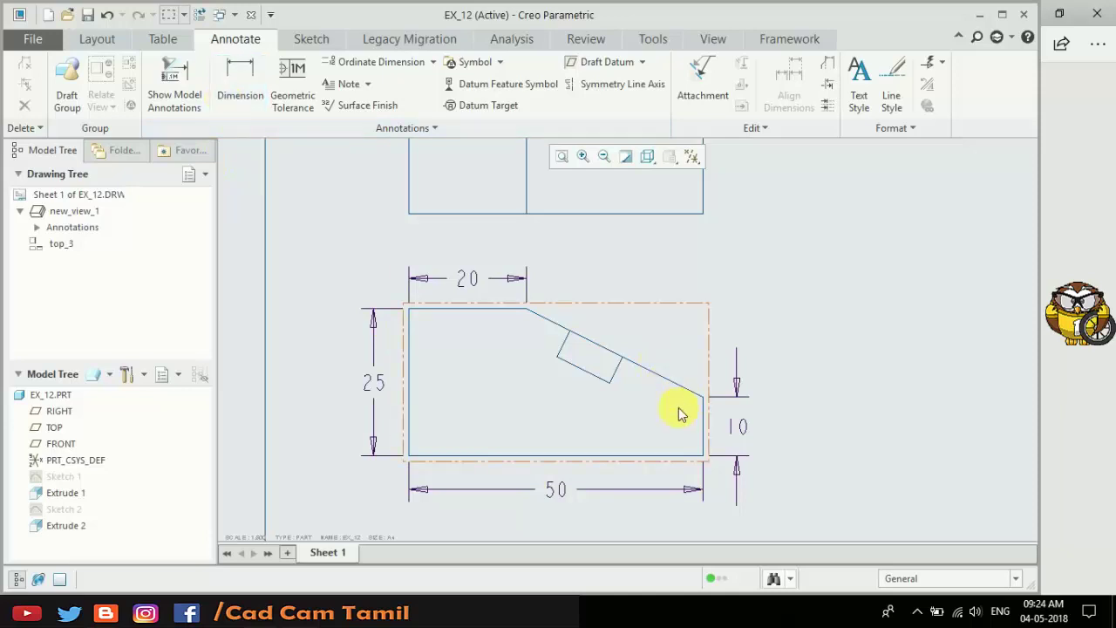
Step: Add a 5 dimension across the slot on the sloped face
{"action": "left_click", "coordinate": [244, 78]}
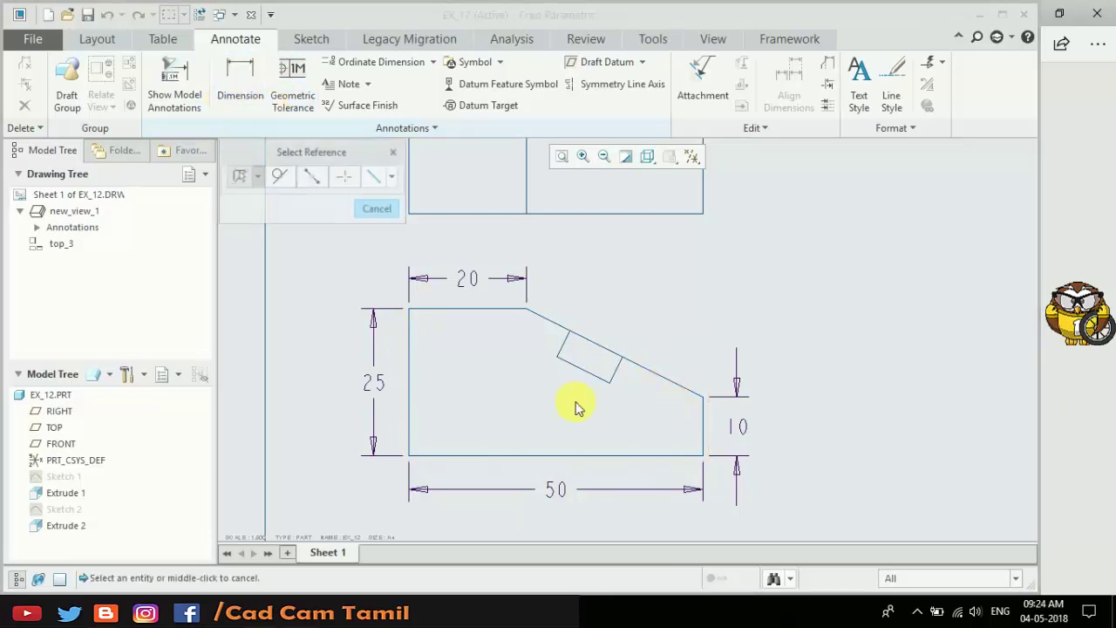
{"action": "left_click", "coordinate": [616, 373]}
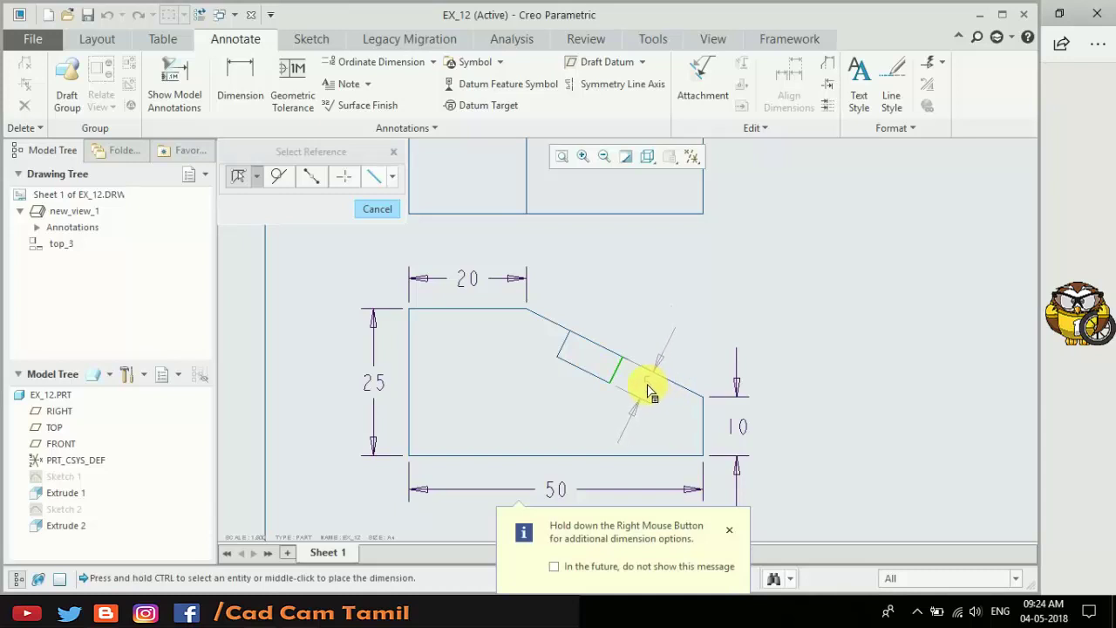
{"action": "middle_click", "coordinate": [657, 393]}
{"action": "middle_click", "coordinate": [828, 381]}
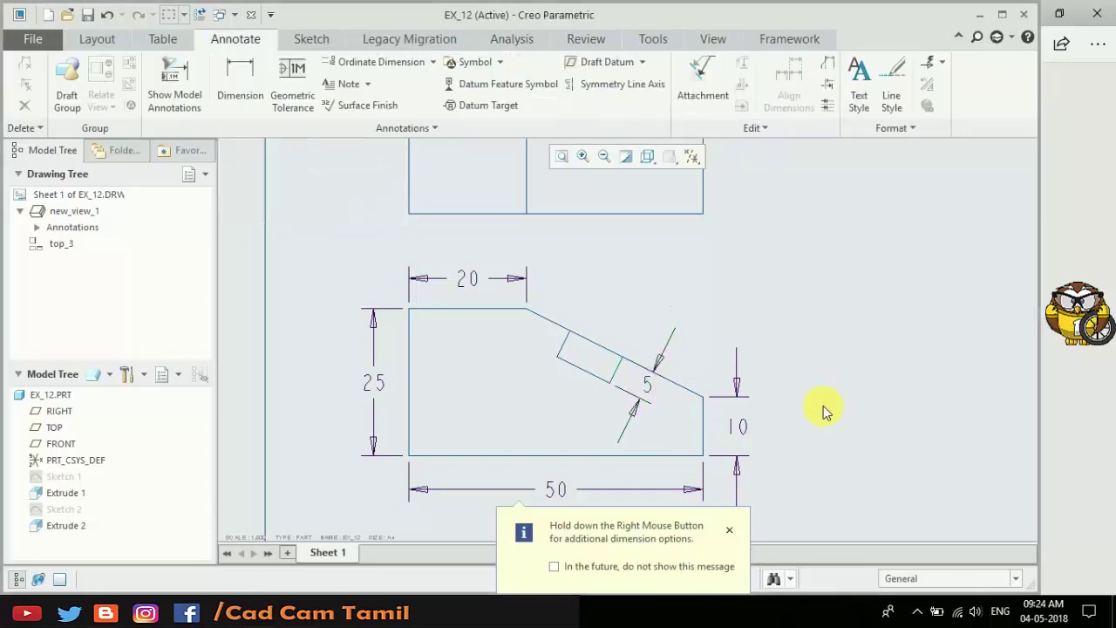
{"action": "scroll", "coordinate": [543, 411], "scroll_direction": "up", "scroll_amount": 3}
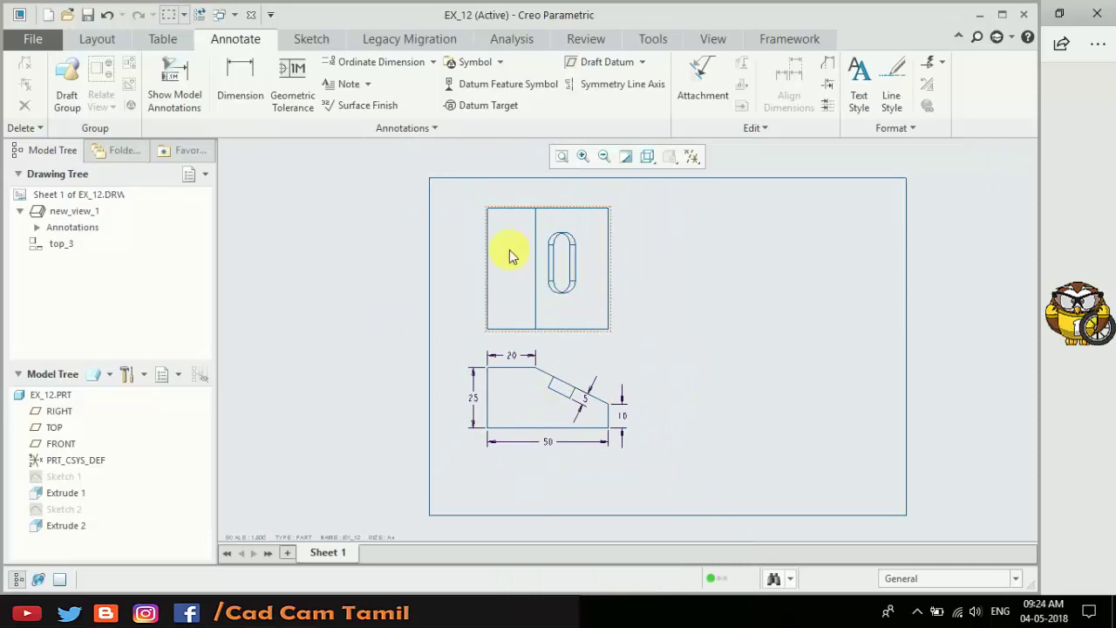
Step: Show all four model dimensions (R5, 15, 15, 50) on the top view
{"action": "scroll", "coordinate": [510, 253], "scroll_direction": "down", "scroll_amount": 2}
{"action": "scroll", "coordinate": [523, 244], "scroll_direction": "down", "scroll_amount": 2}
{"action": "scroll", "coordinate": [498, 399], "scroll_direction": "up", "scroll_amount": 2}
{"action": "left_click", "coordinate": [583, 373]}
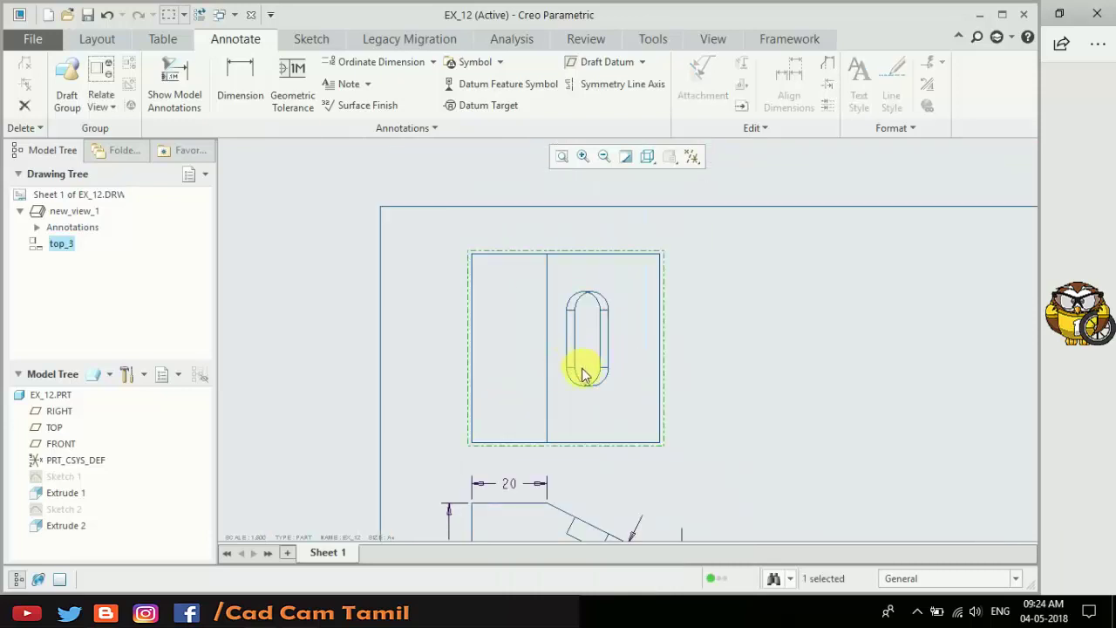
{"action": "left_click", "coordinate": [231, 89]}
{"action": "left_click", "coordinate": [373, 207]}
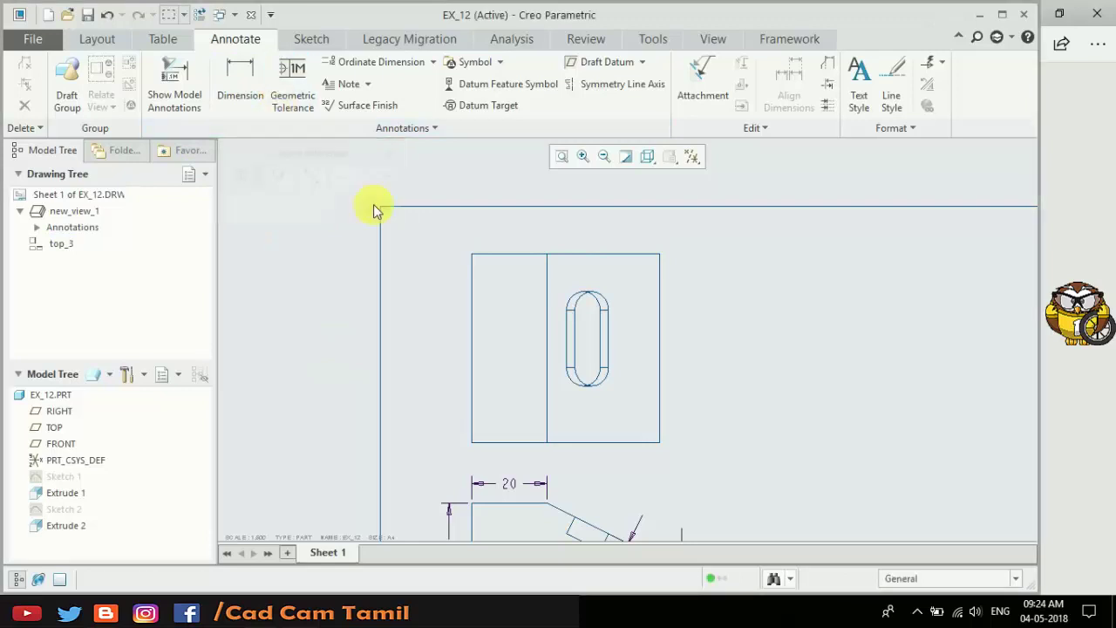
{"action": "left_click", "coordinate": [526, 319]}
{"action": "left_click", "coordinate": [172, 103]}
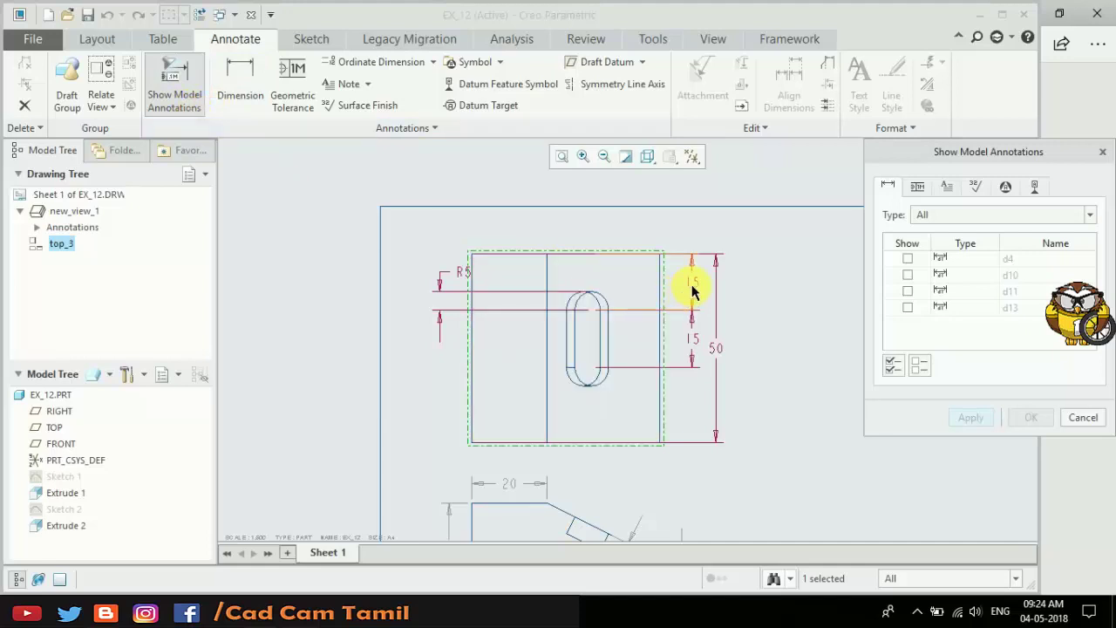
{"action": "left_click", "coordinate": [907, 257]}
{"action": "left_click", "coordinate": [907, 274]}
{"action": "left_click", "coordinate": [907, 290]}
{"action": "left_click", "coordinate": [906, 307]}
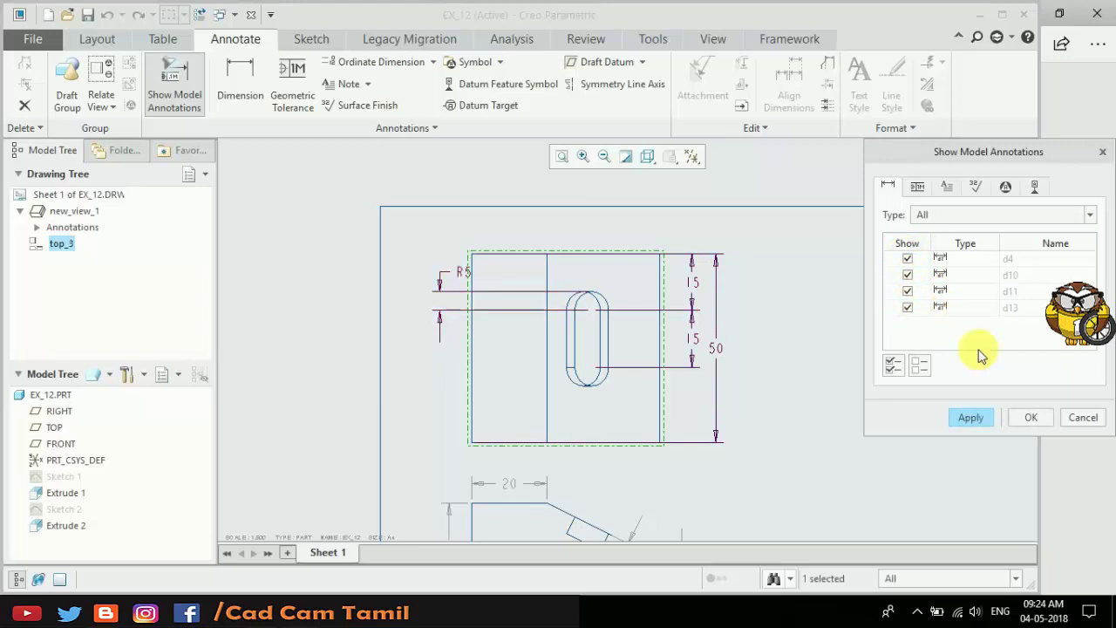
{"action": "left_click", "coordinate": [974, 420]}
{"action": "left_click", "coordinate": [1081, 417]}
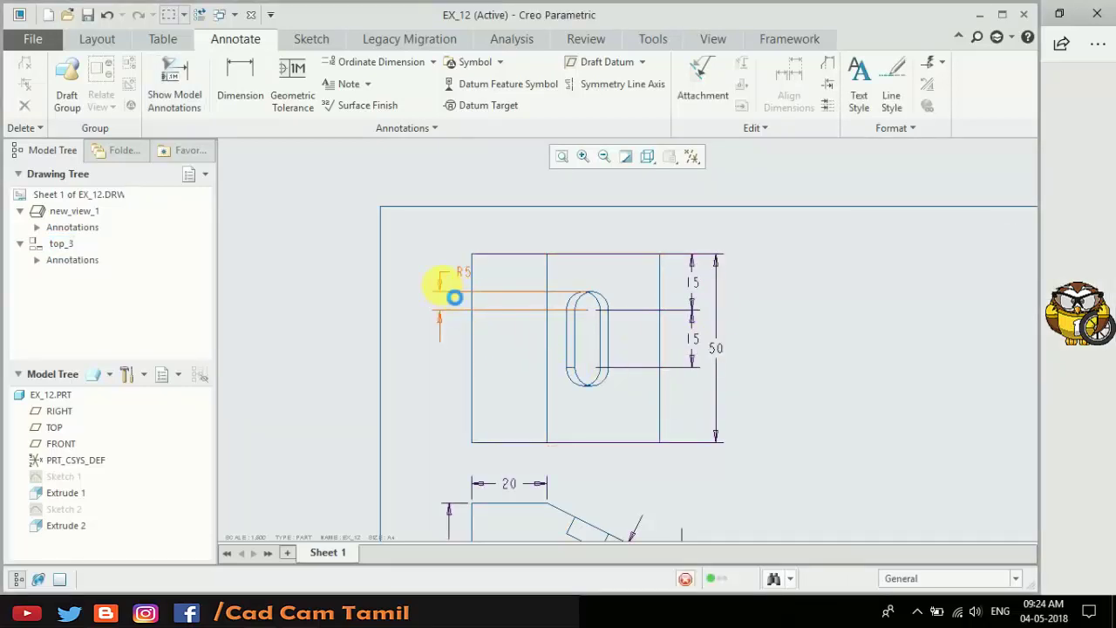
Step: Move R5 beside the slot, align the two 15 dimensions and reposition the 50
{"action": "left_click", "coordinate": [443, 288]}
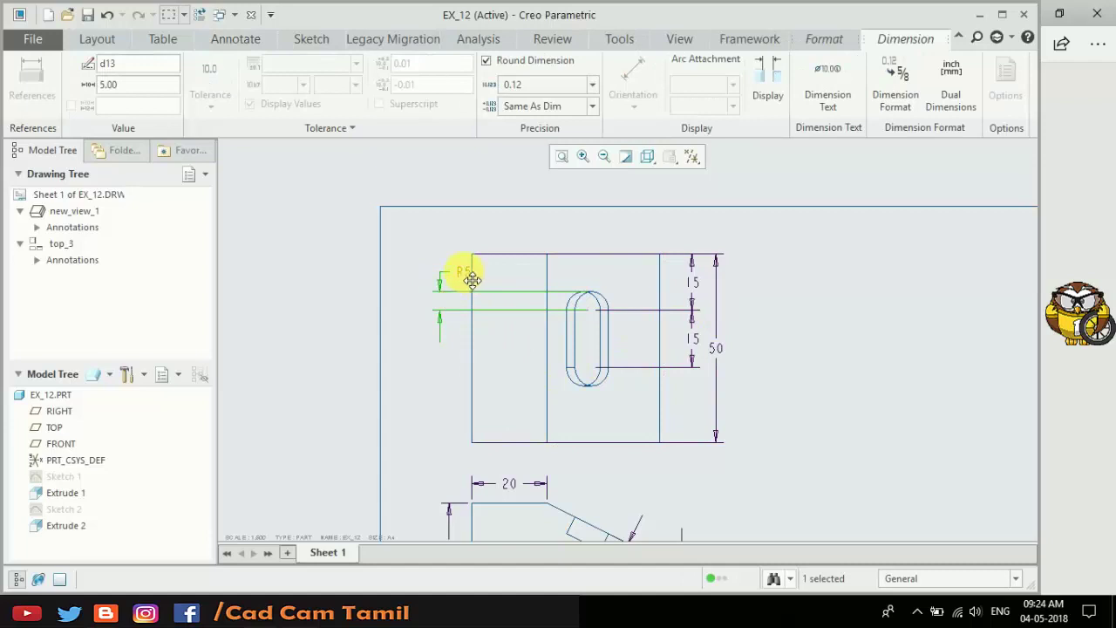
{"action": "left_click_drag", "start_coordinate": [472, 279], "coordinate": [638, 281]}
{"action": "left_click", "coordinate": [721, 307]}
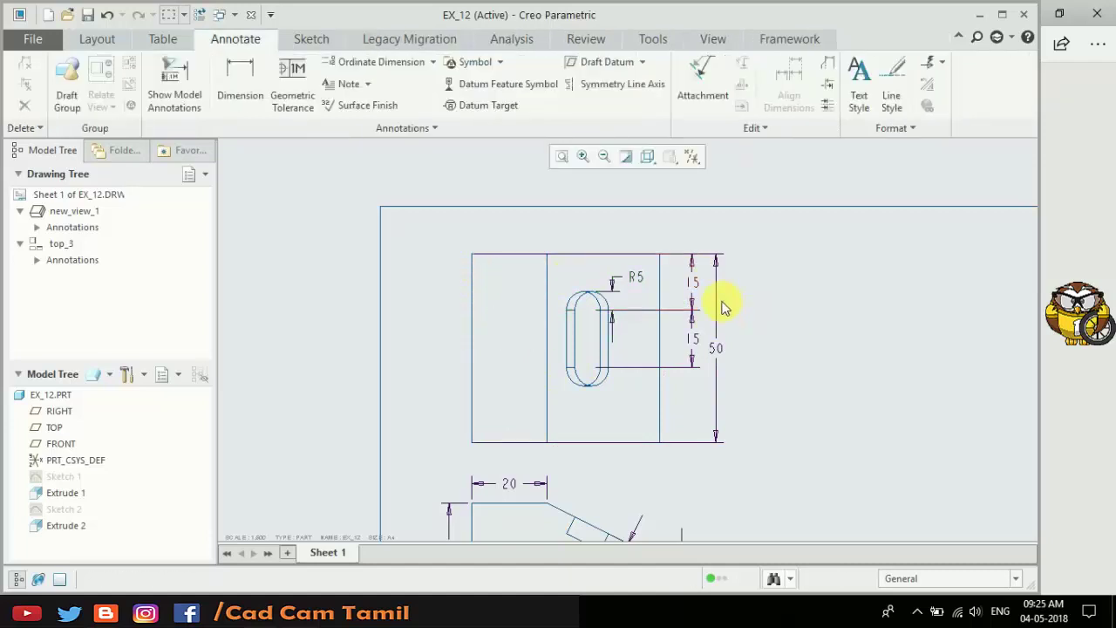
{"action": "left_click", "coordinate": [700, 294]}
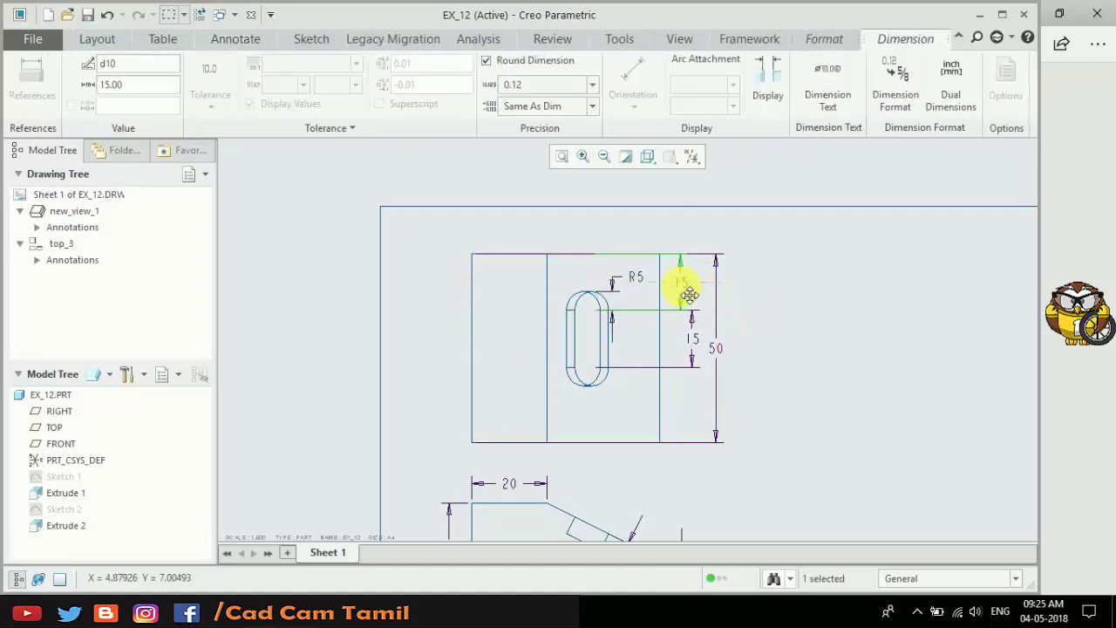
{"action": "left_click", "coordinate": [694, 338]}
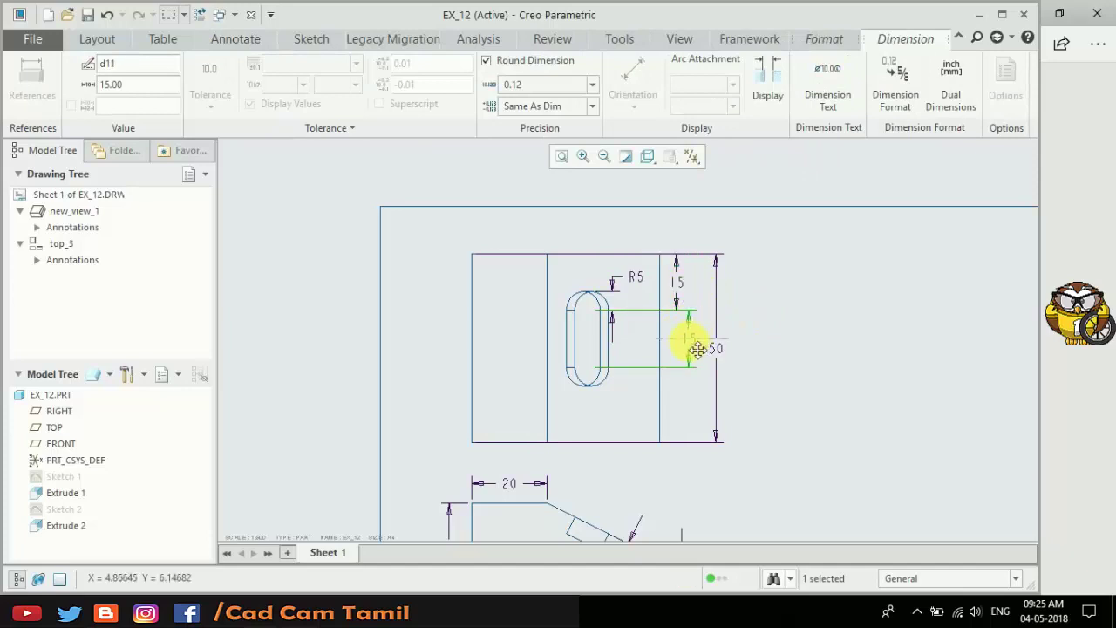
{"action": "mouse_move", "coordinate": [697, 348]}
{"action": "left_mouse_down"}
{"action": "mouse_move", "coordinate": [684, 345]}
{"action": "mouse_move", "coordinate": [715, 357]}
{"action": "mouse_move", "coordinate": [705, 356]}
{"action": "left_mouse_up"}
{"action": "left_click", "coordinate": [721, 348]}
{"action": "left_click", "coordinate": [791, 386]}
Step: Place a trimetric general view, new_view_4, to the right of the top view
{"action": "scroll", "coordinate": [368, 255], "scroll_direction": "up", "scroll_amount": 3}
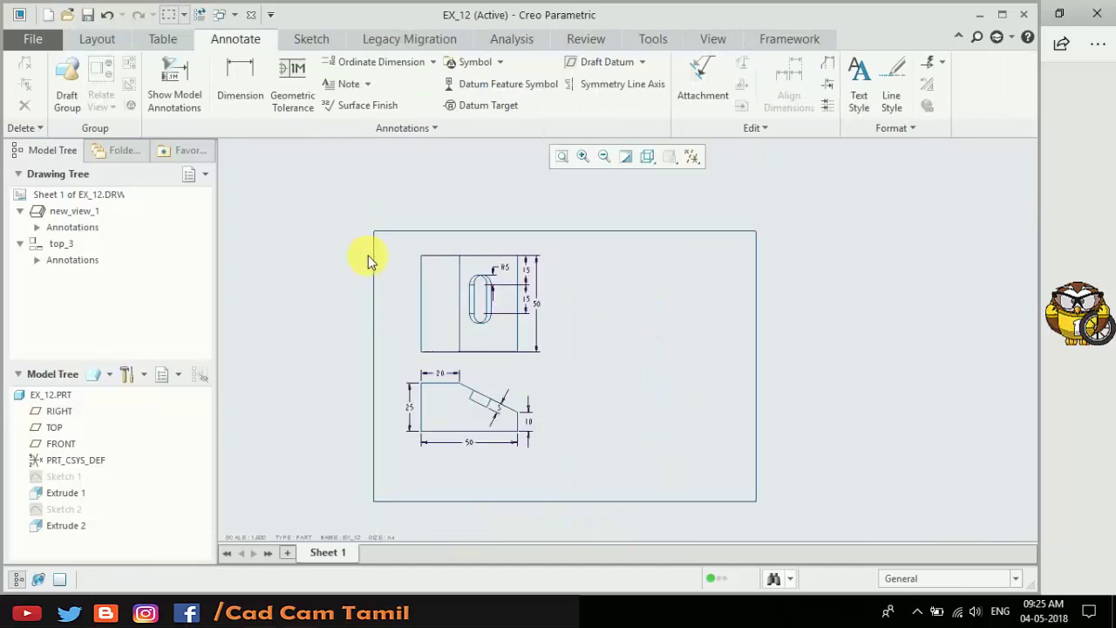
{"action": "scroll", "coordinate": [512, 340], "scroll_direction": "down", "scroll_amount": 1}
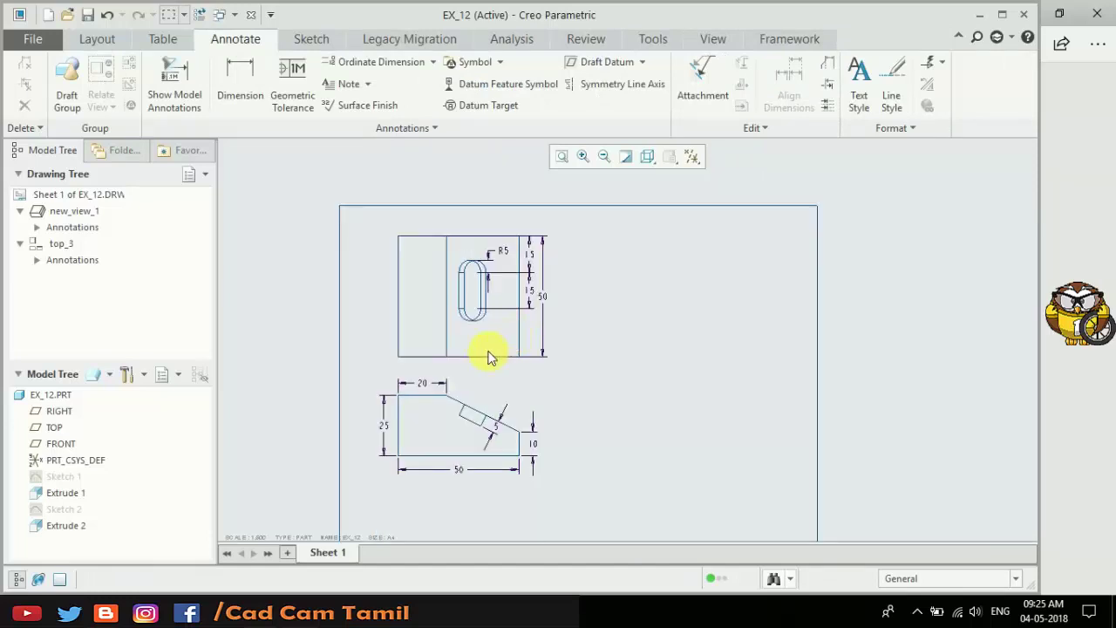
{"action": "scroll", "coordinate": [488, 351], "scroll_direction": "down", "scroll_amount": 1}
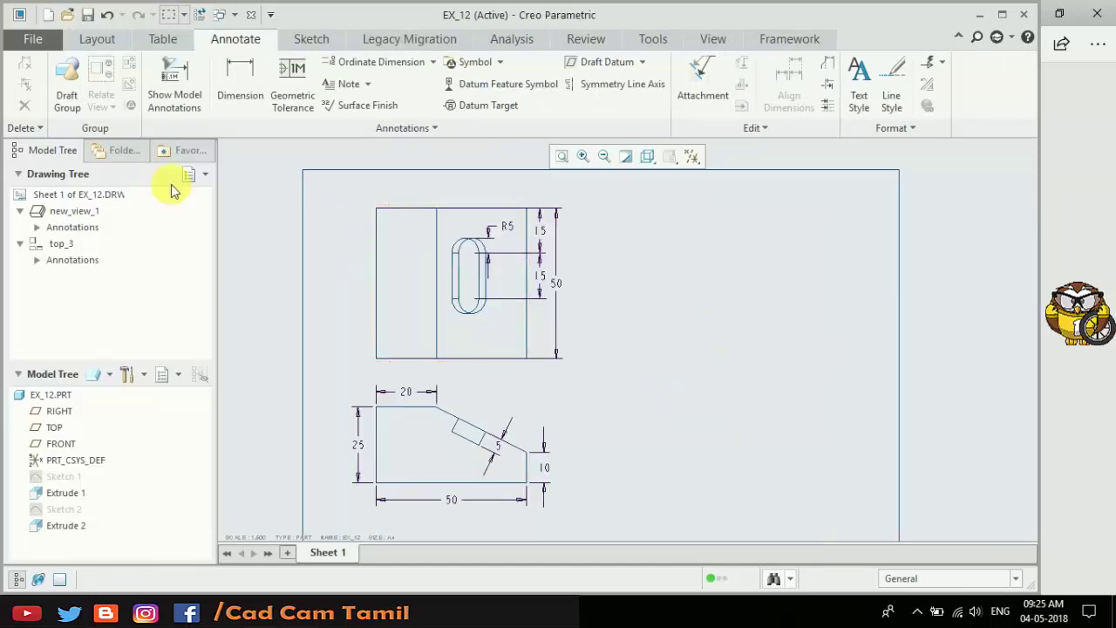
{"action": "left_click", "coordinate": [91, 40]}
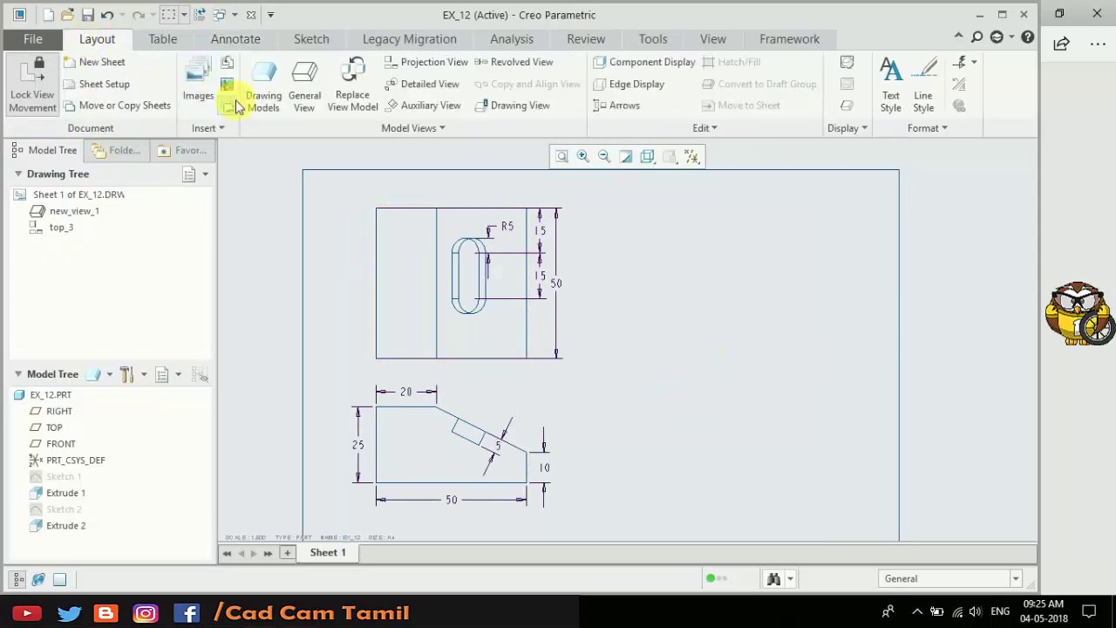
{"action": "left_click", "coordinate": [307, 100]}
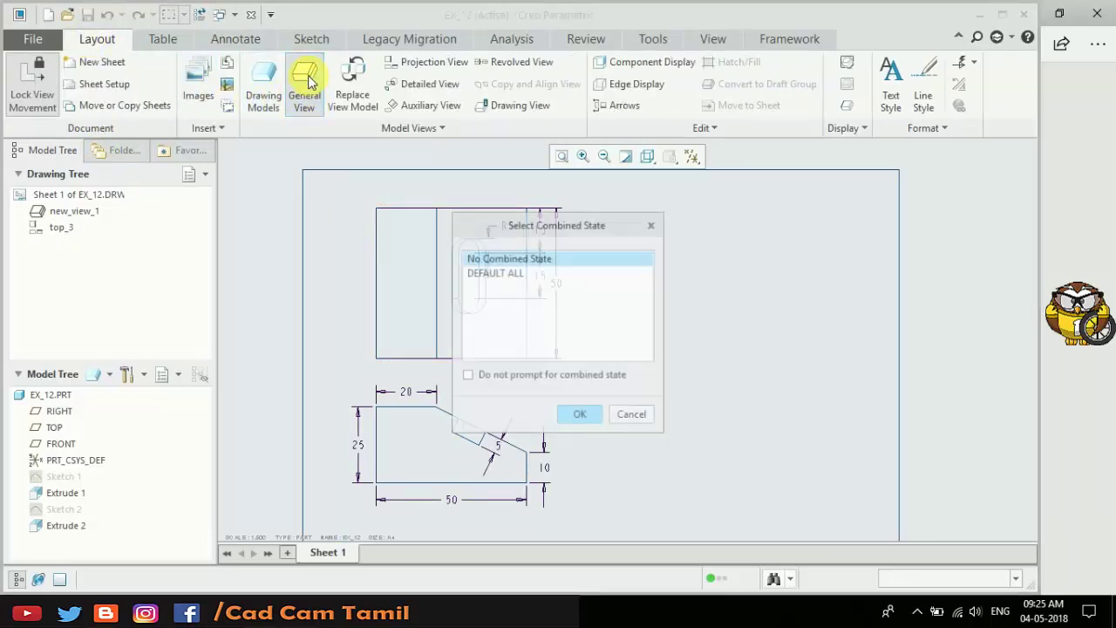
{"action": "left_click", "coordinate": [584, 415]}
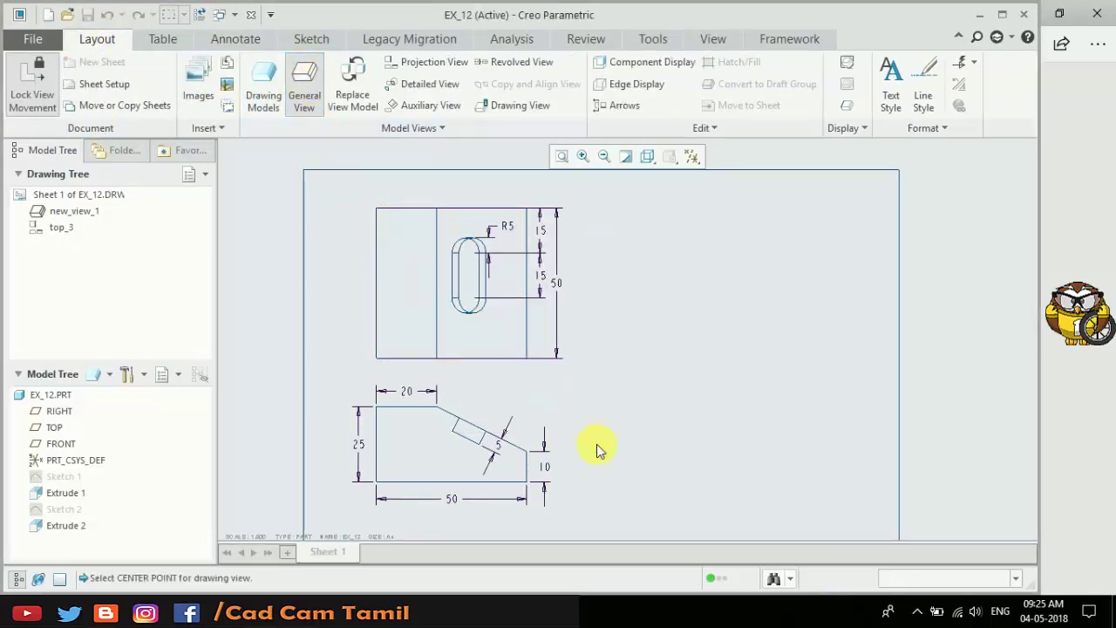
{"action": "left_click", "coordinate": [753, 348]}
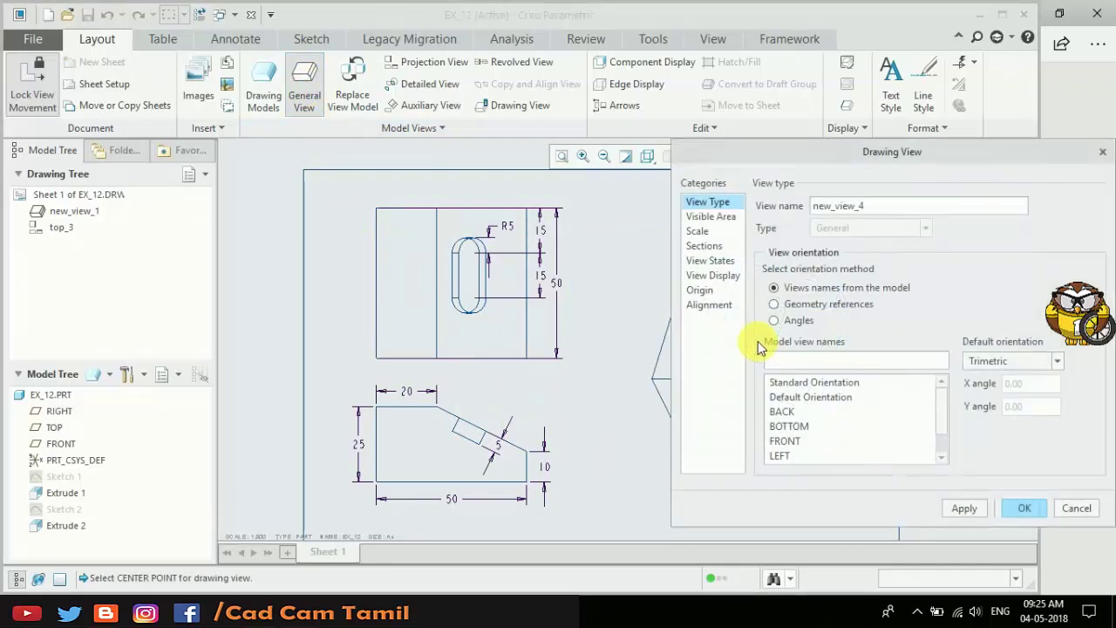
{"action": "left_click", "coordinate": [964, 510]}
{"action": "left_click", "coordinate": [1015, 509]}
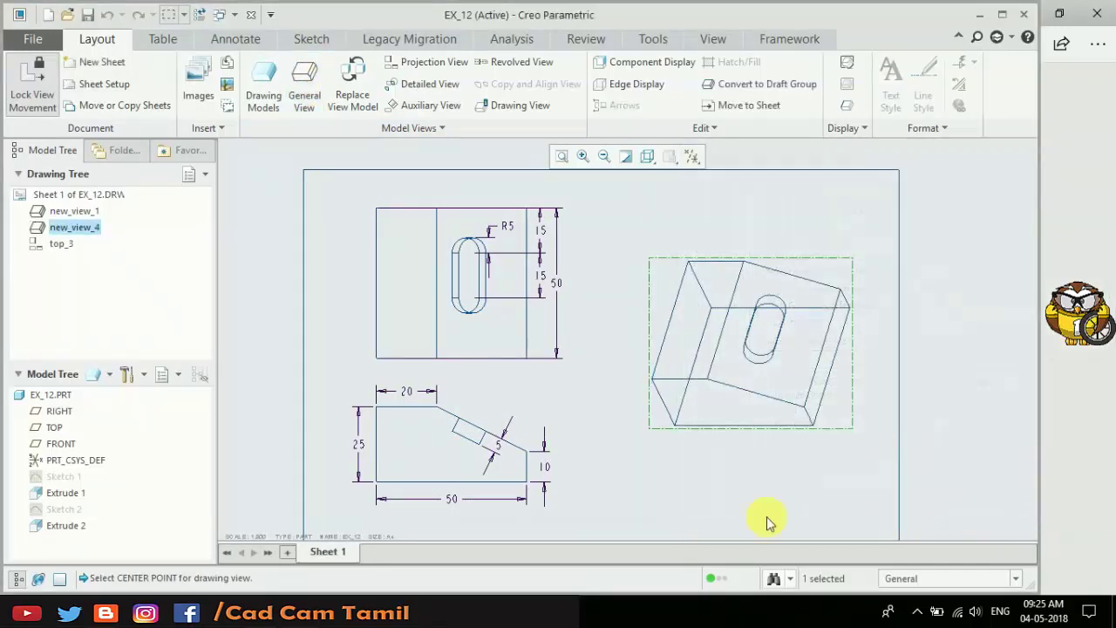
{"action": "left_click", "coordinate": [647, 485]}
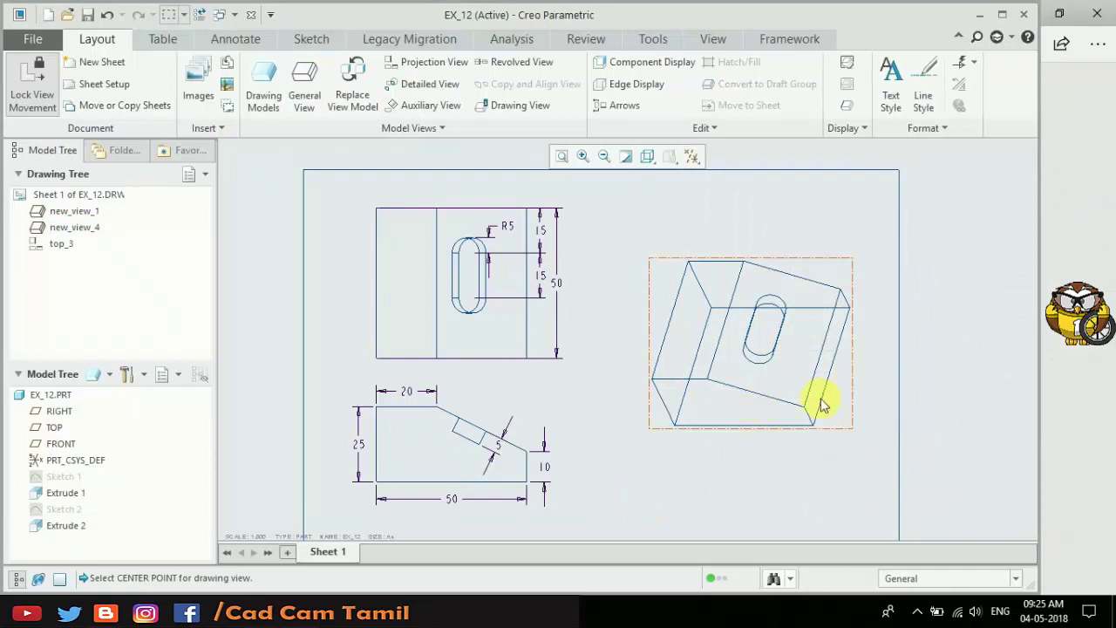
{"action": "left_click", "coordinate": [771, 384]}
Step: Set the display style of trimetric view new_view_4 to Shading
{"action": "right_click", "coordinate": [761, 367]}
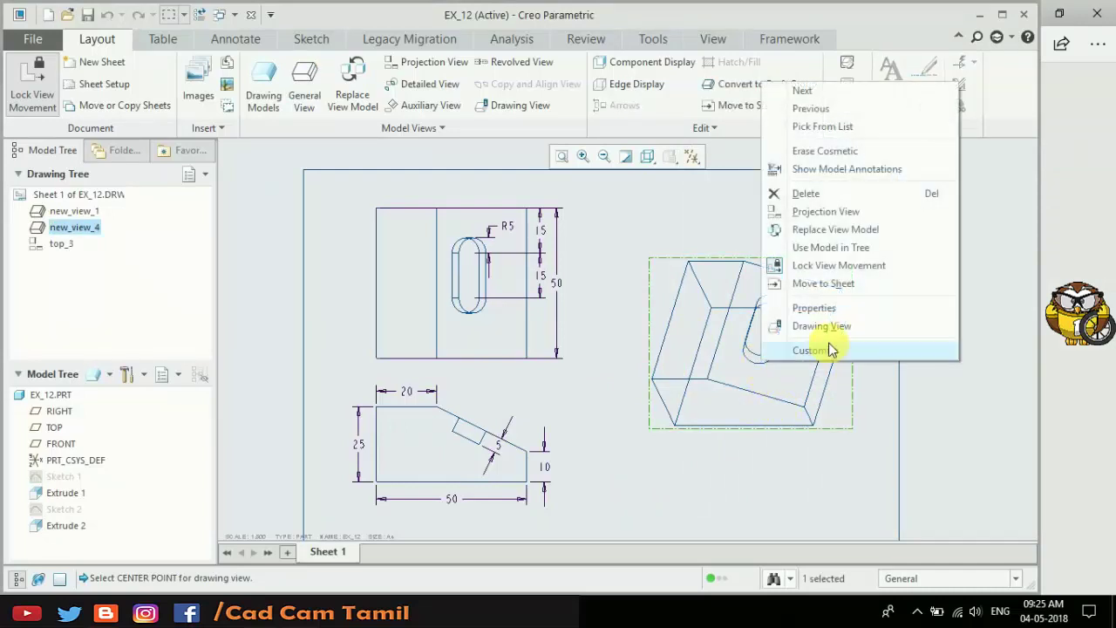
{"action": "left_click", "coordinate": [835, 310]}
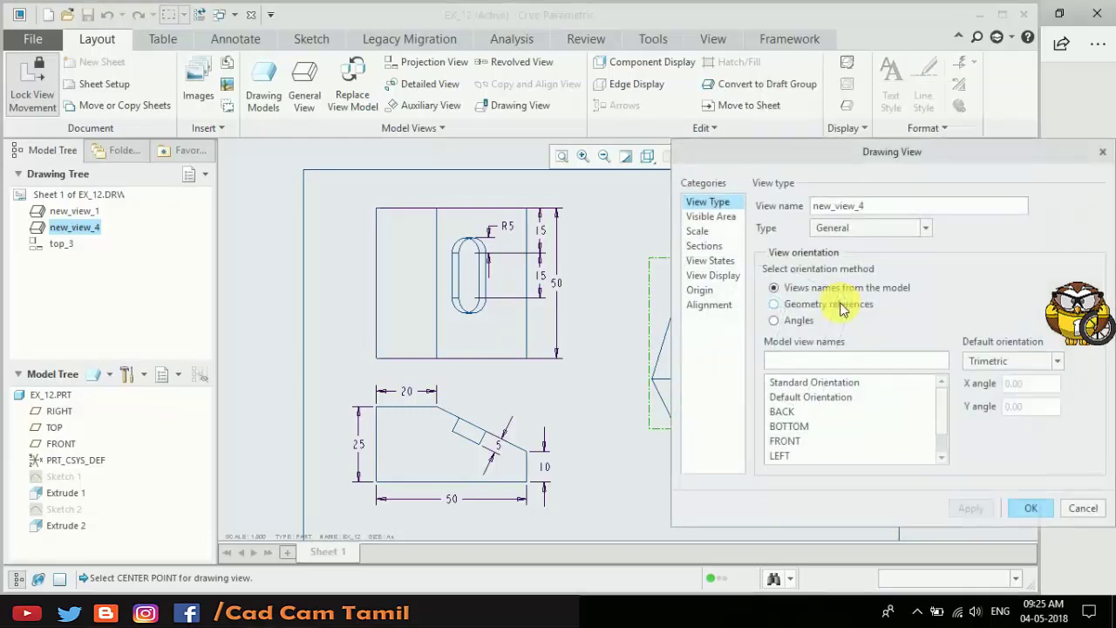
{"action": "left_click", "coordinate": [722, 264]}
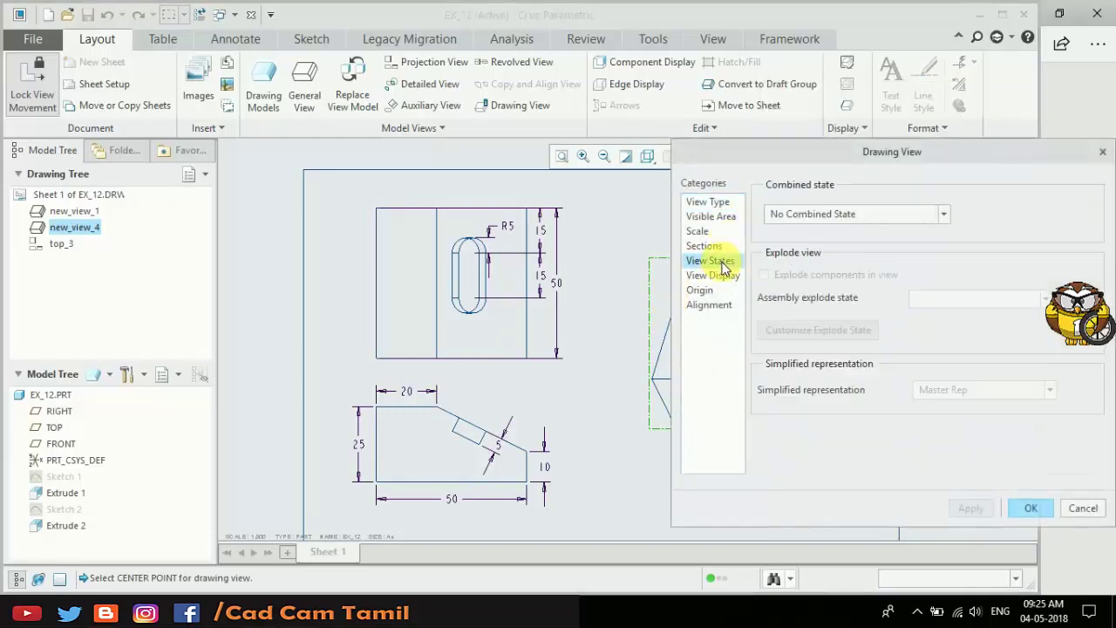
{"action": "left_click", "coordinate": [717, 277]}
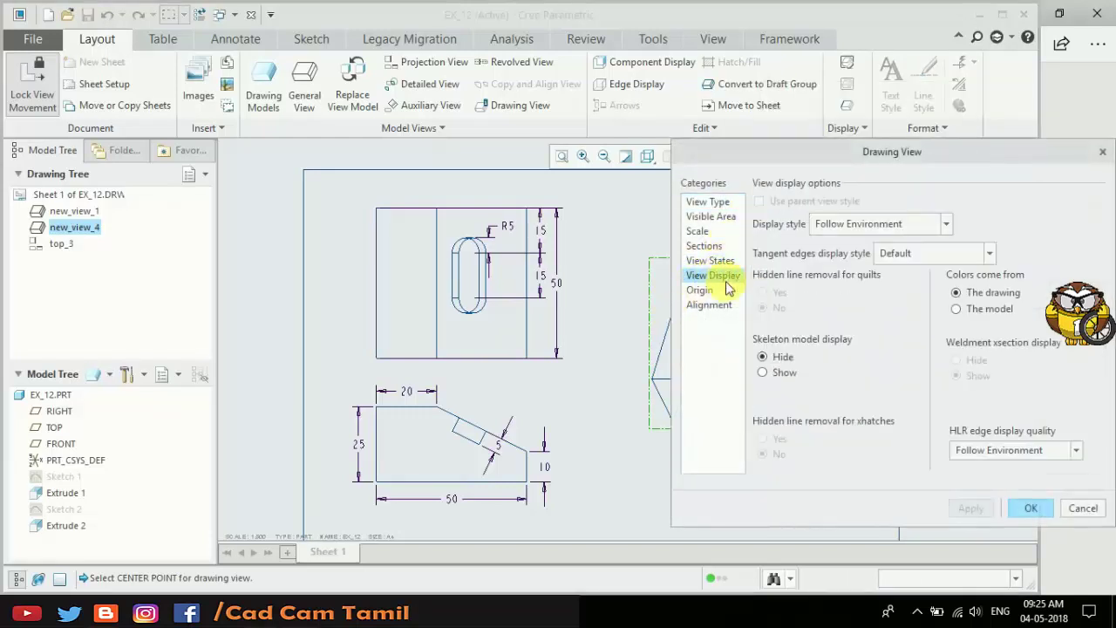
{"action": "left_click", "coordinate": [906, 226]}
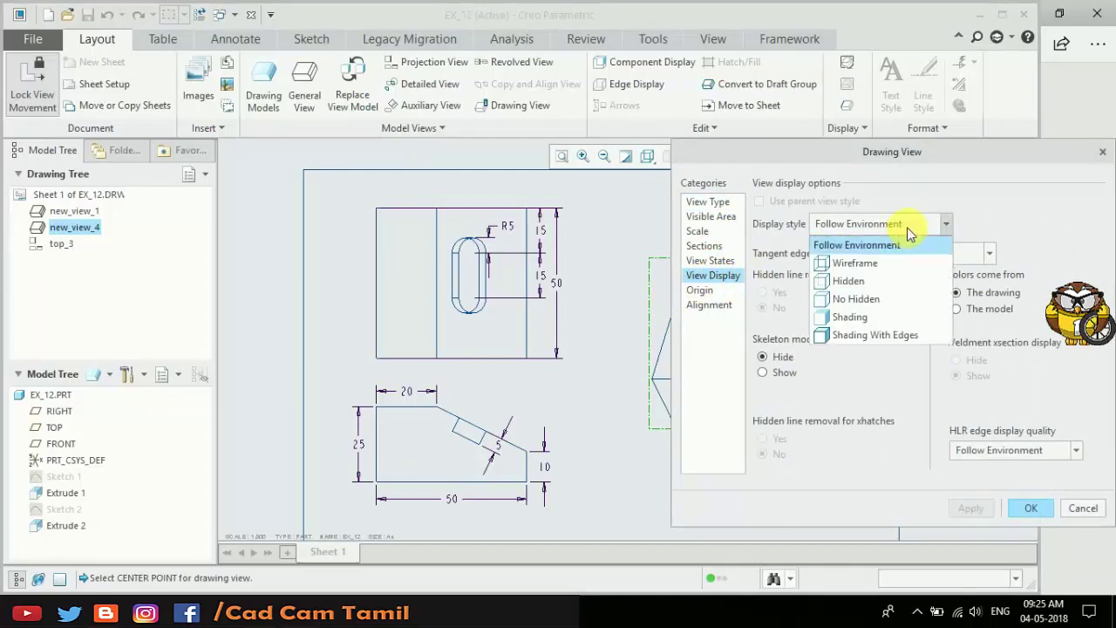
{"action": "left_click", "coordinate": [885, 320]}
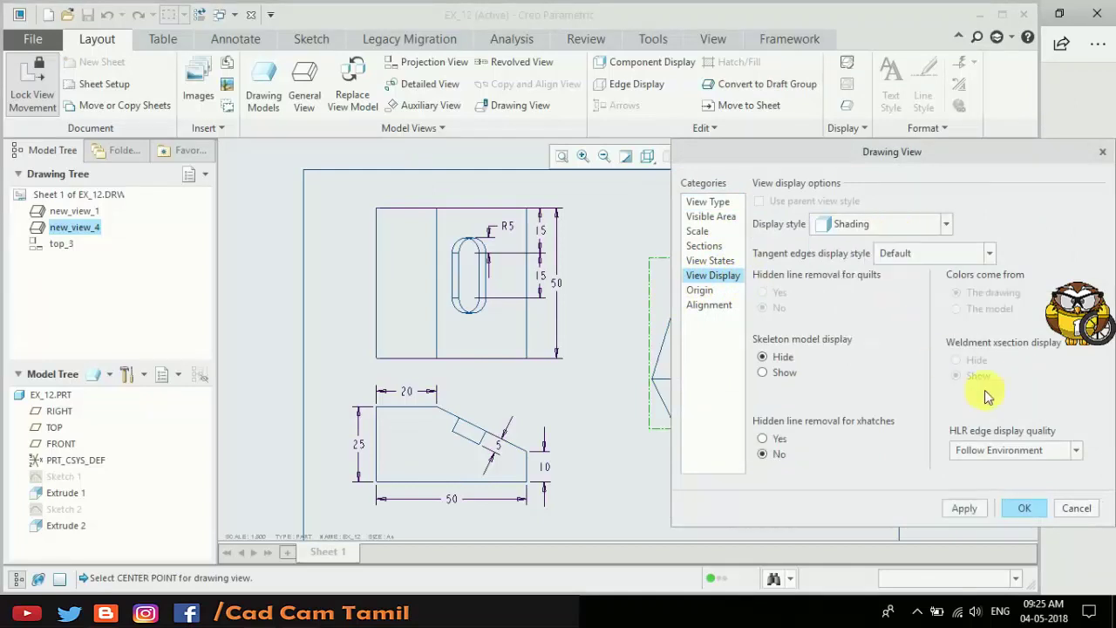
{"action": "left_click", "coordinate": [1024, 507]}
{"action": "left_click", "coordinate": [787, 486]}
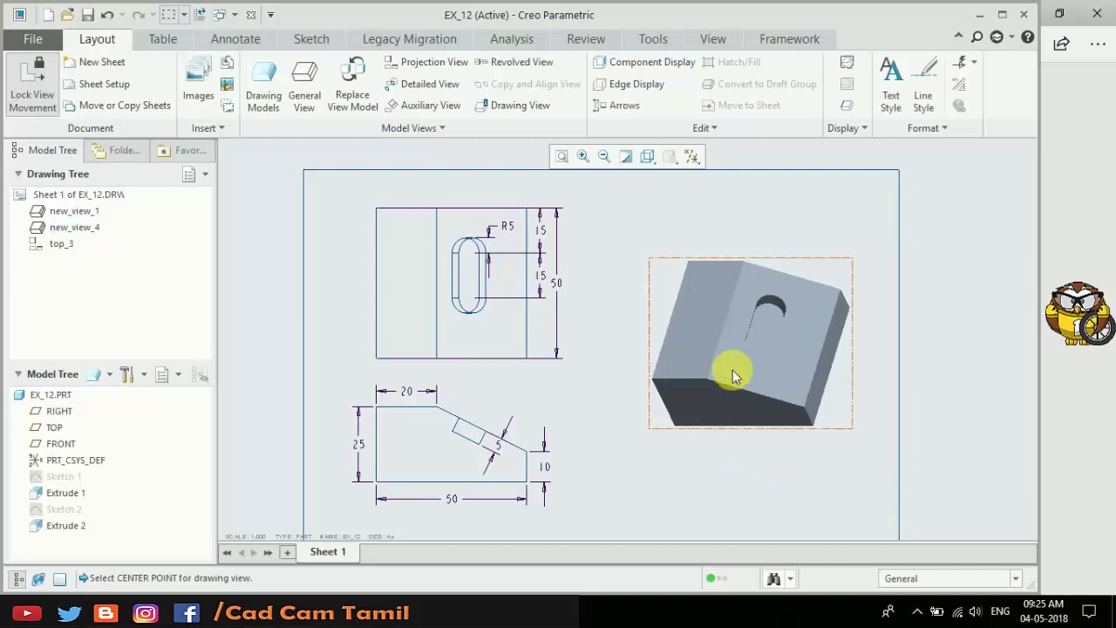
{"action": "scroll", "coordinate": [697, 357], "scroll_direction": "down", "scroll_amount": 3}
{"action": "scroll", "coordinate": [423, 410], "scroll_direction": "up", "scroll_amount": 1}
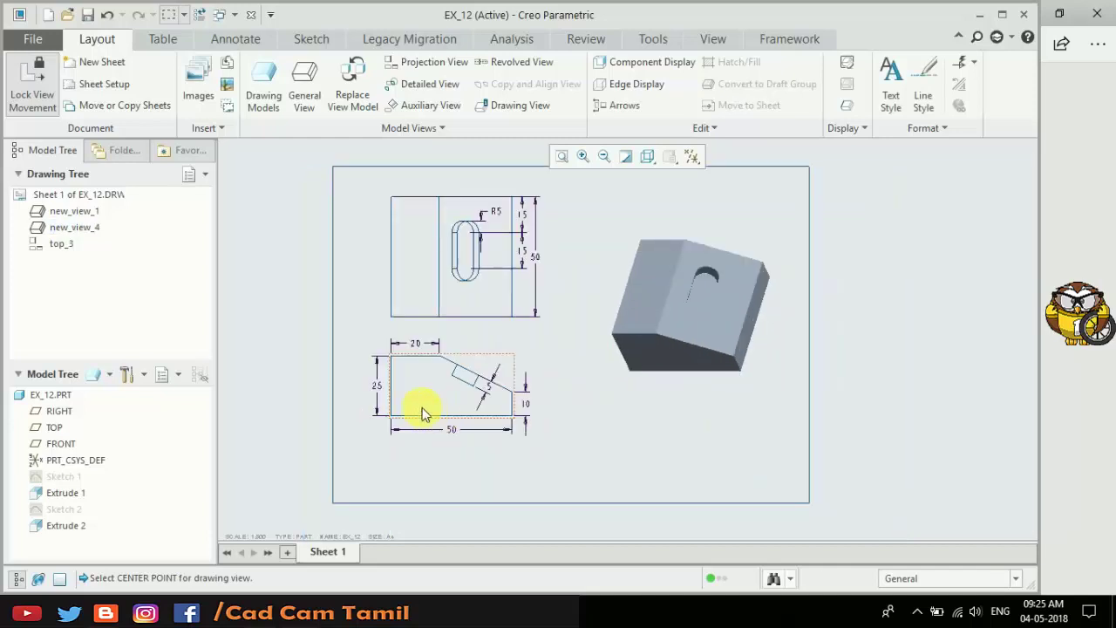
{"action": "scroll", "coordinate": [354, 412], "scroll_direction": "up", "scroll_amount": 1}
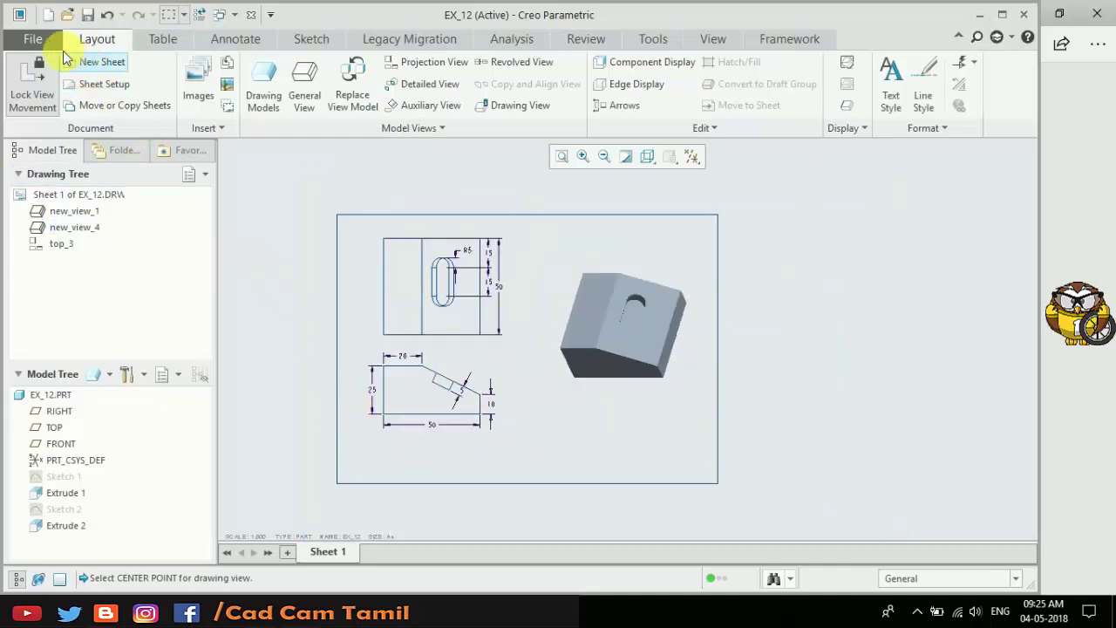
Step: Quick-export the EX_12 drawing as a PDF from the File menu
{"action": "left_click", "coordinate": [39, 39]}
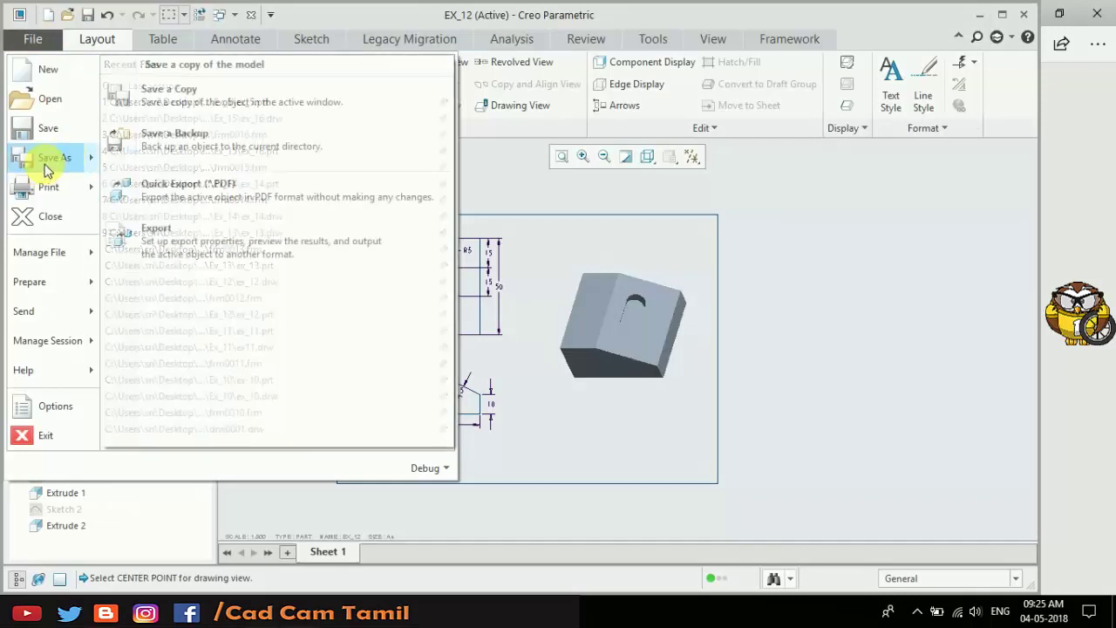
{"action": "mouse_move", "coordinate": [54, 157]}
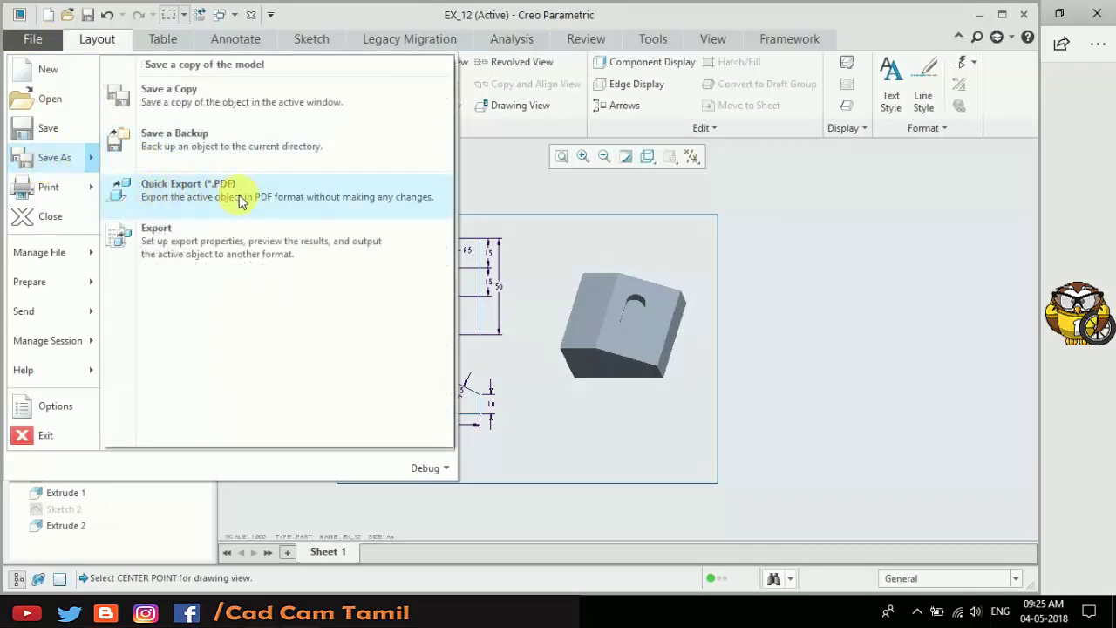
{"action": "left_click", "coordinate": [240, 196]}
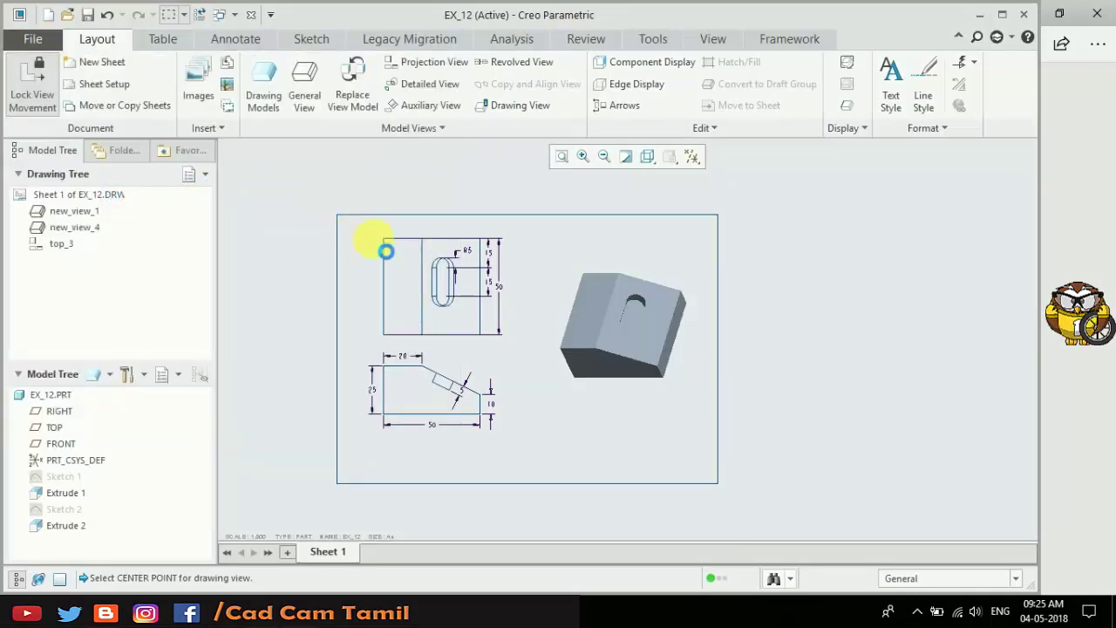